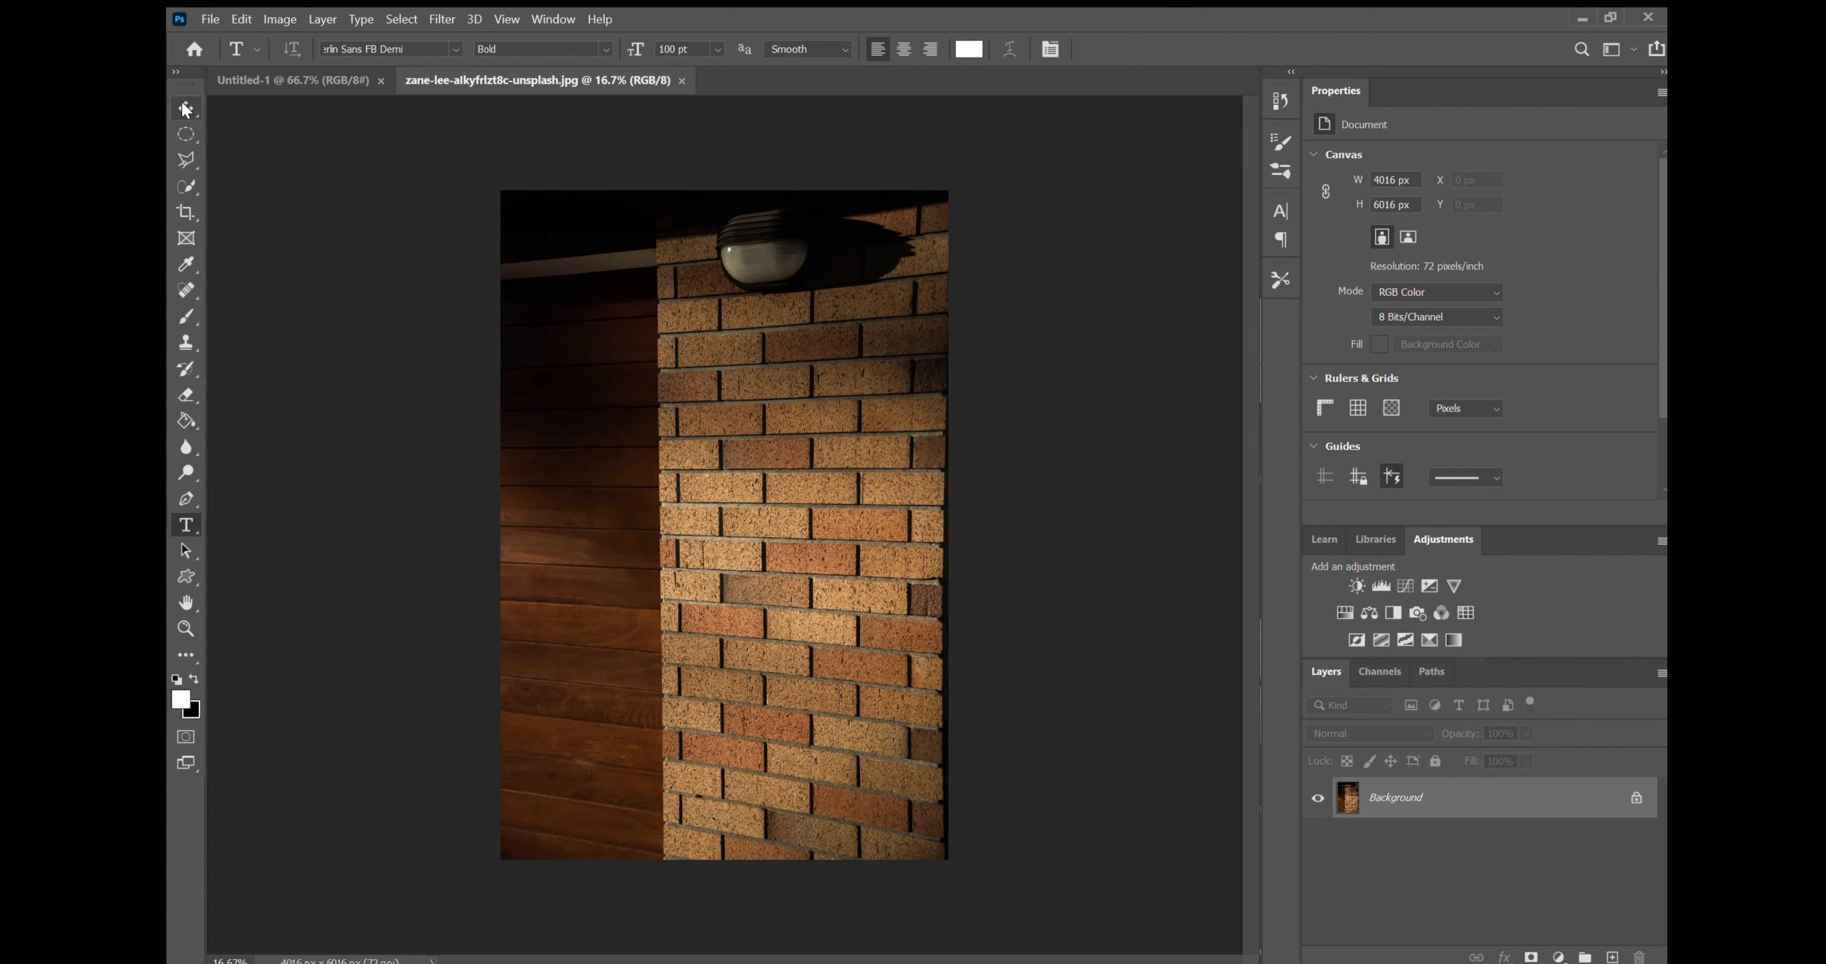
Copy the brick wall photo from zane-lee-alkyfrlzt8c-unsplash.jpg into the Untitled-1 document using the Move tool
{"action": "left_click", "coordinate": [185, 109]}
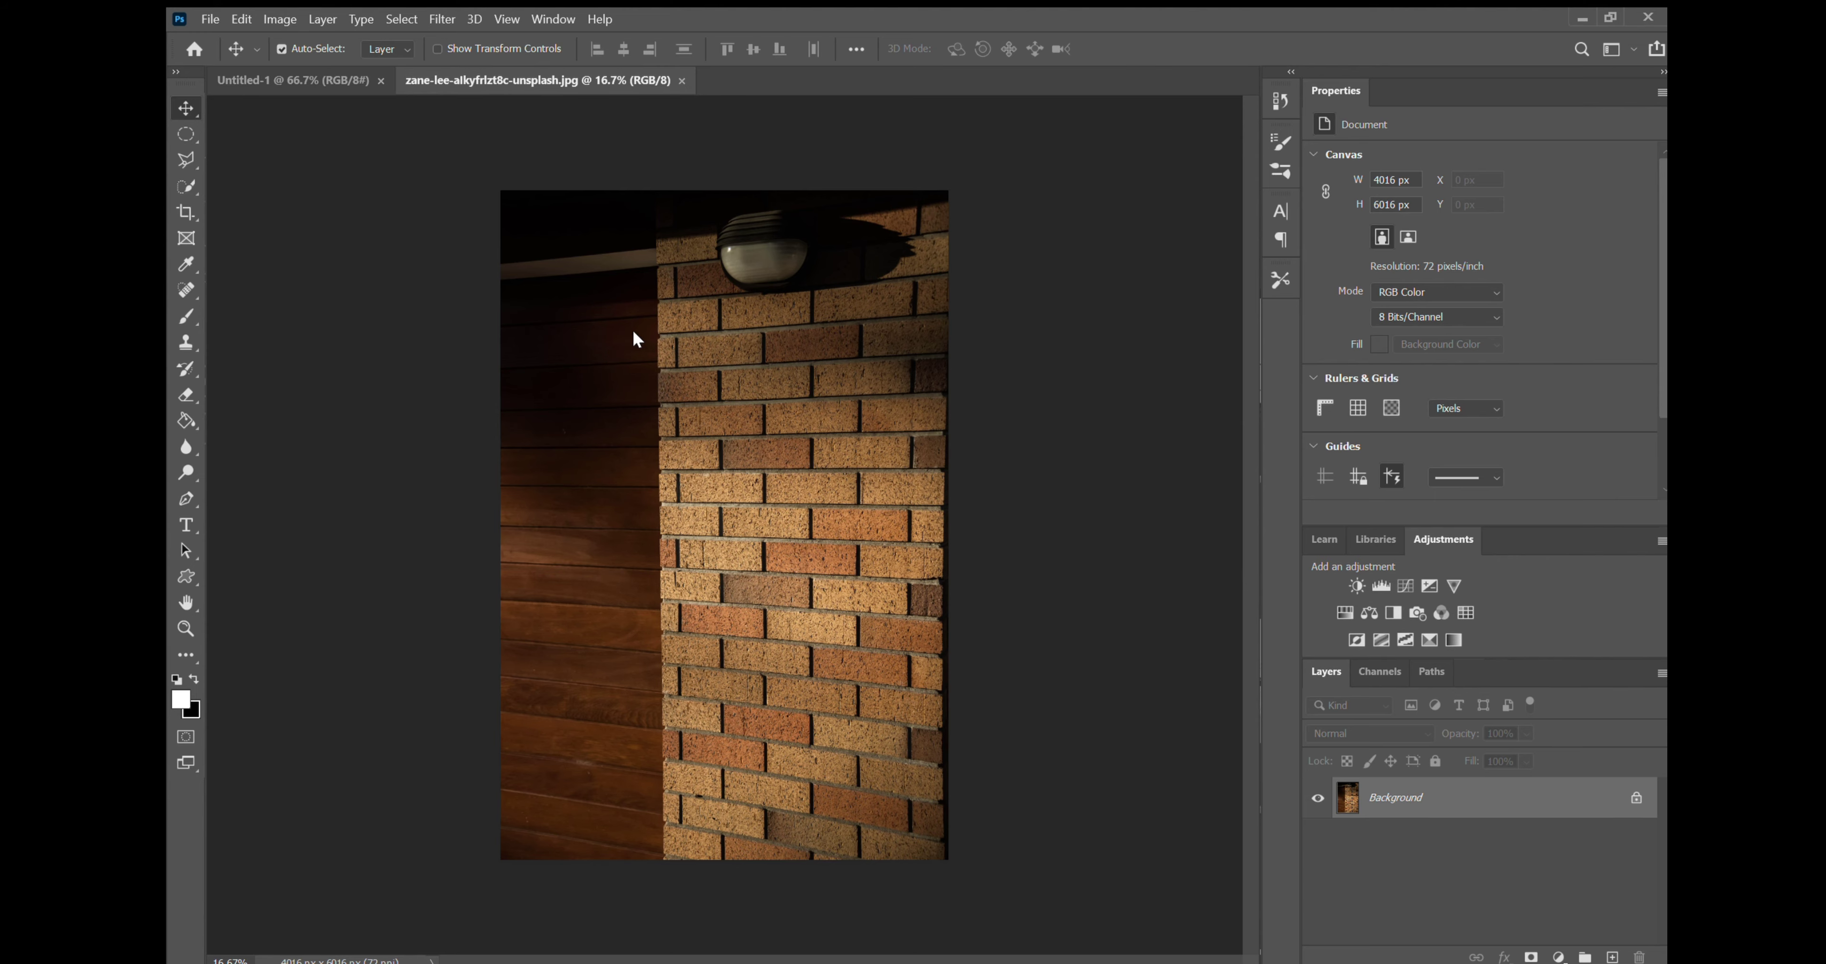
{"action": "left_click_drag", "start_coordinate": [961, 447], "coordinate": [506, 459]}
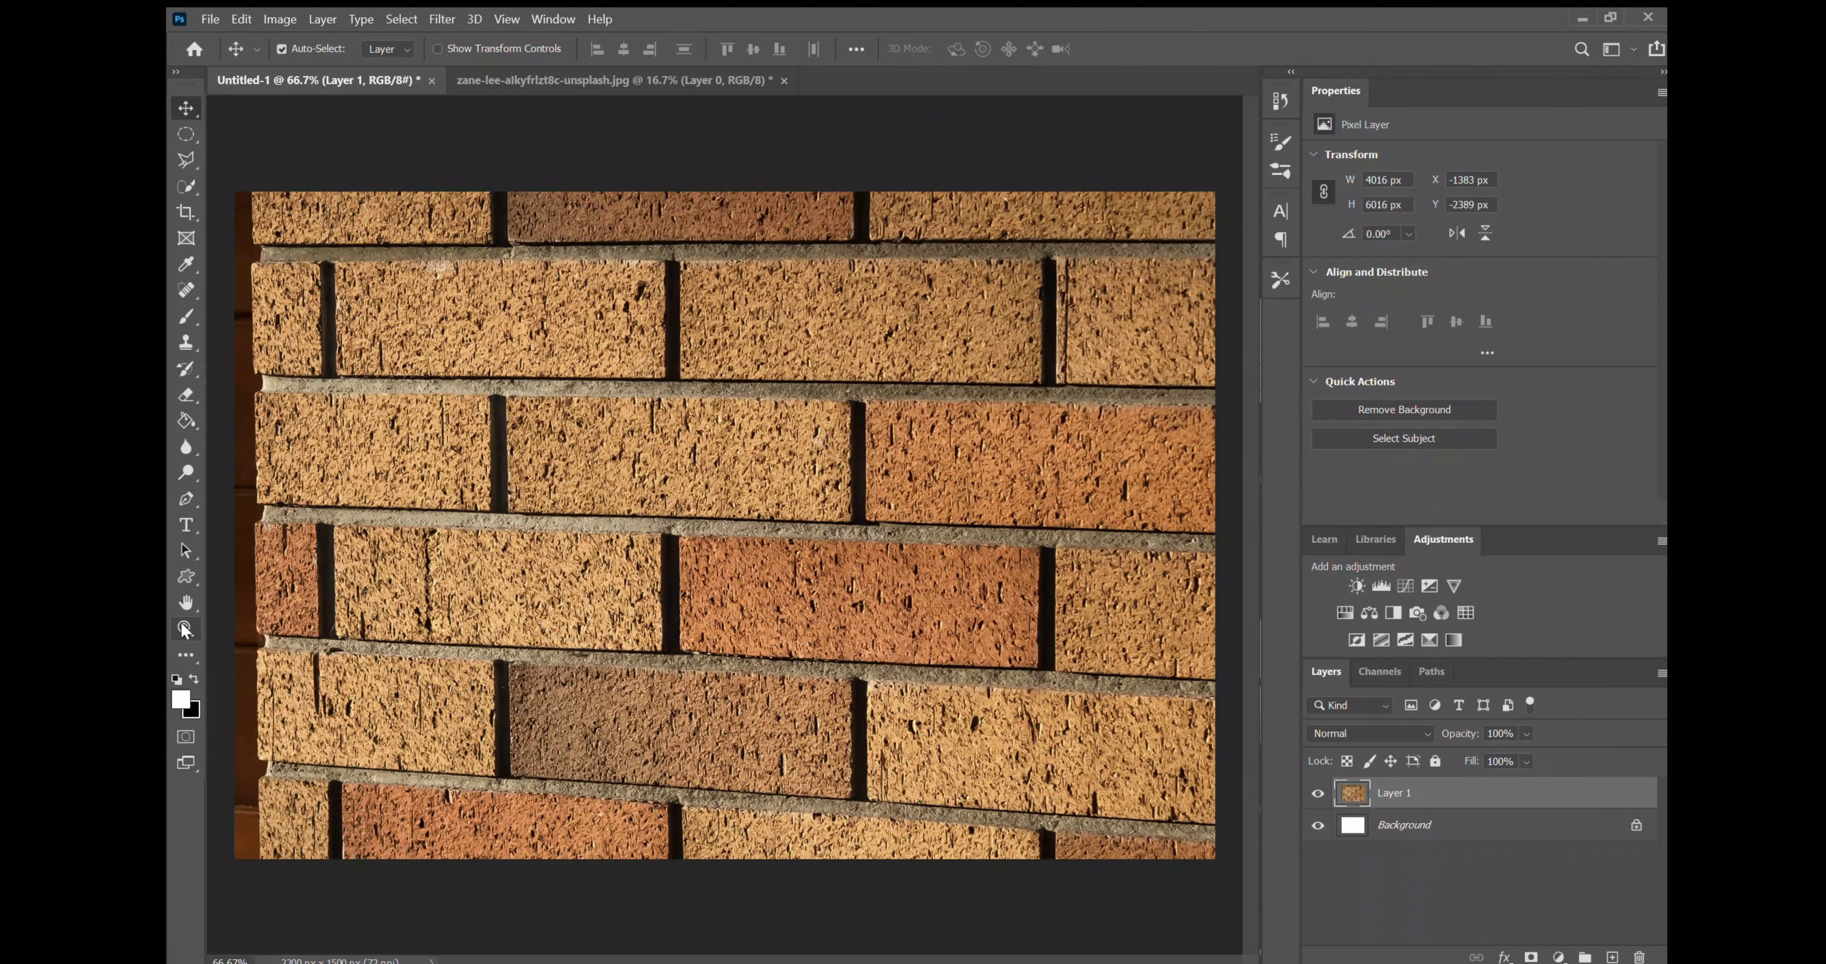
{"action": "left_click", "coordinate": [185, 628]}
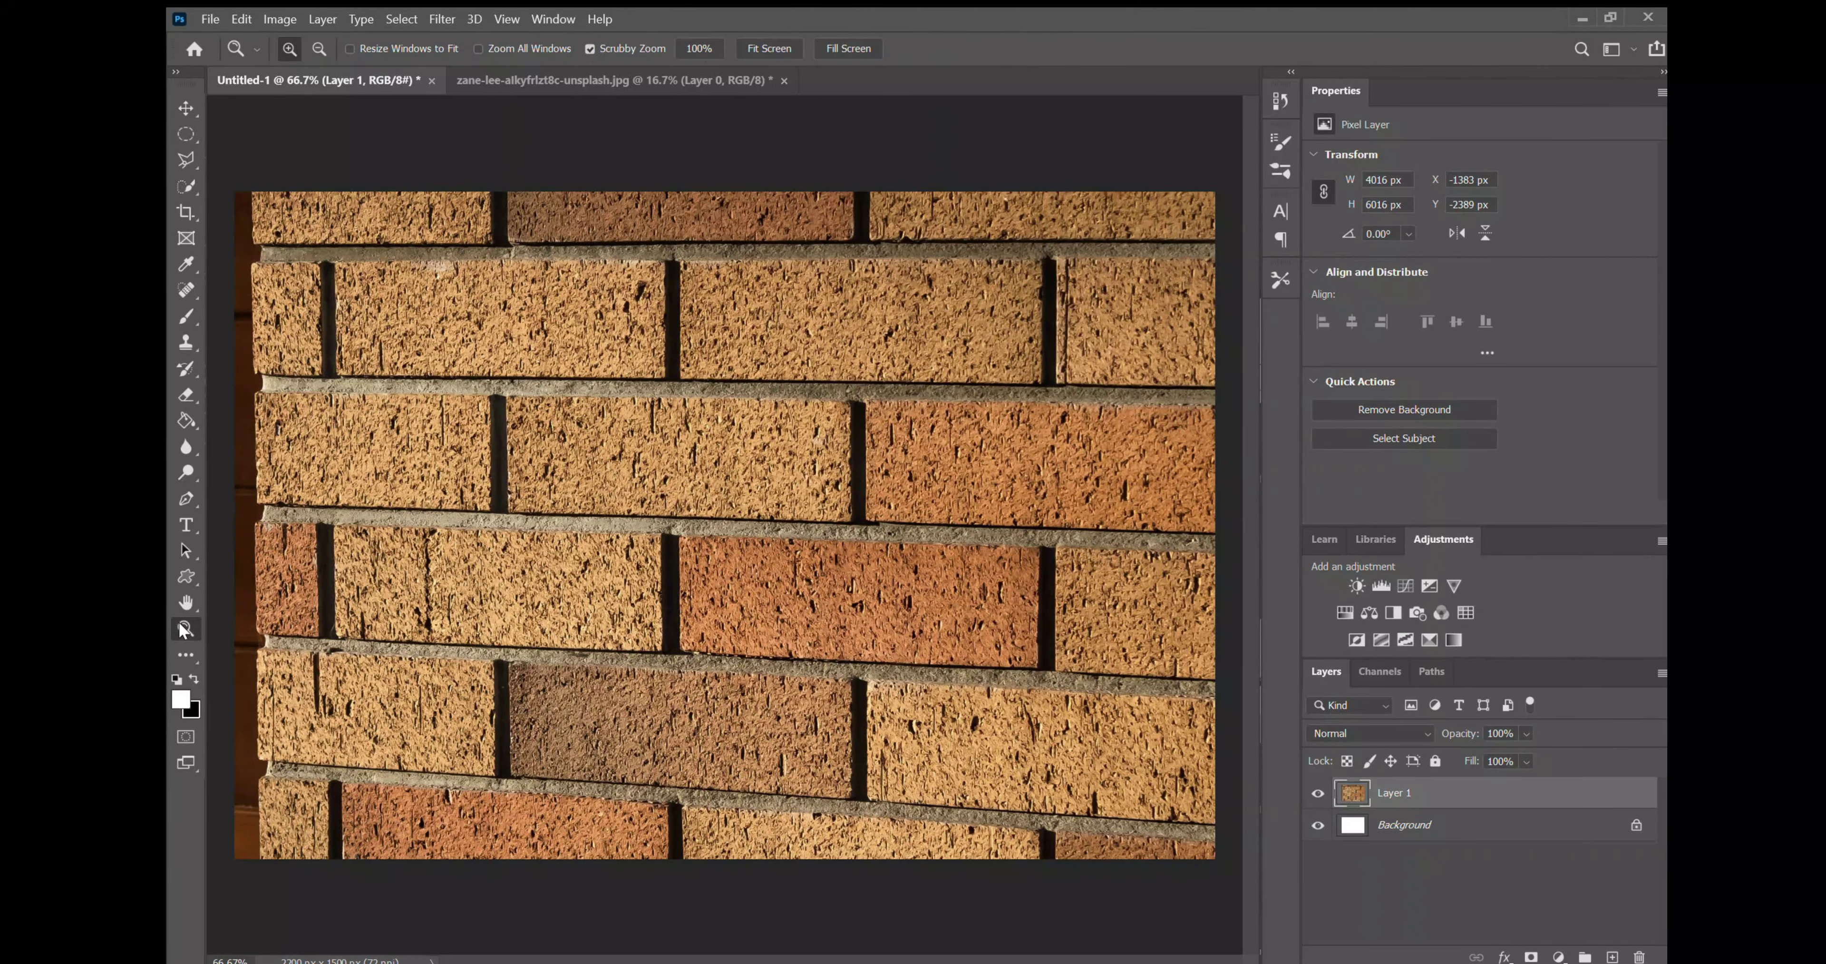
{"action": "left_click_drag", "start_coordinate": [770, 589], "coordinate": [711, 746]}
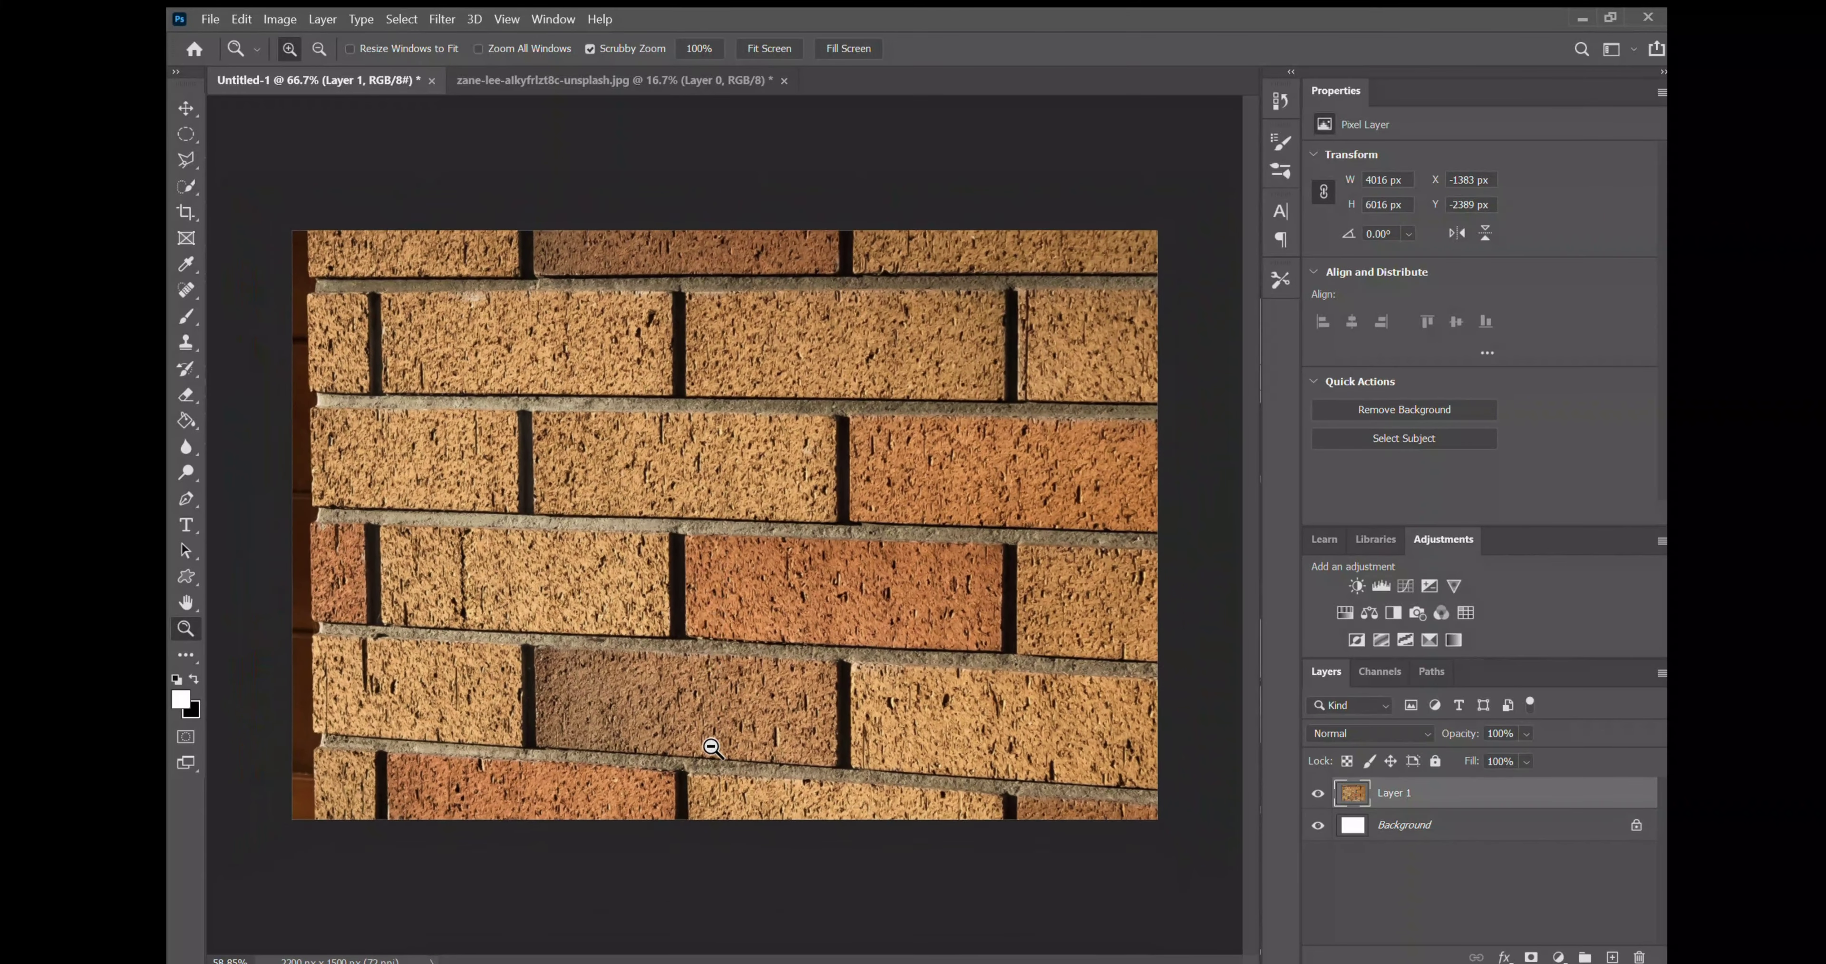
{"action": "left_click_drag", "start_coordinate": [769, 351], "coordinate": [705, 619]}
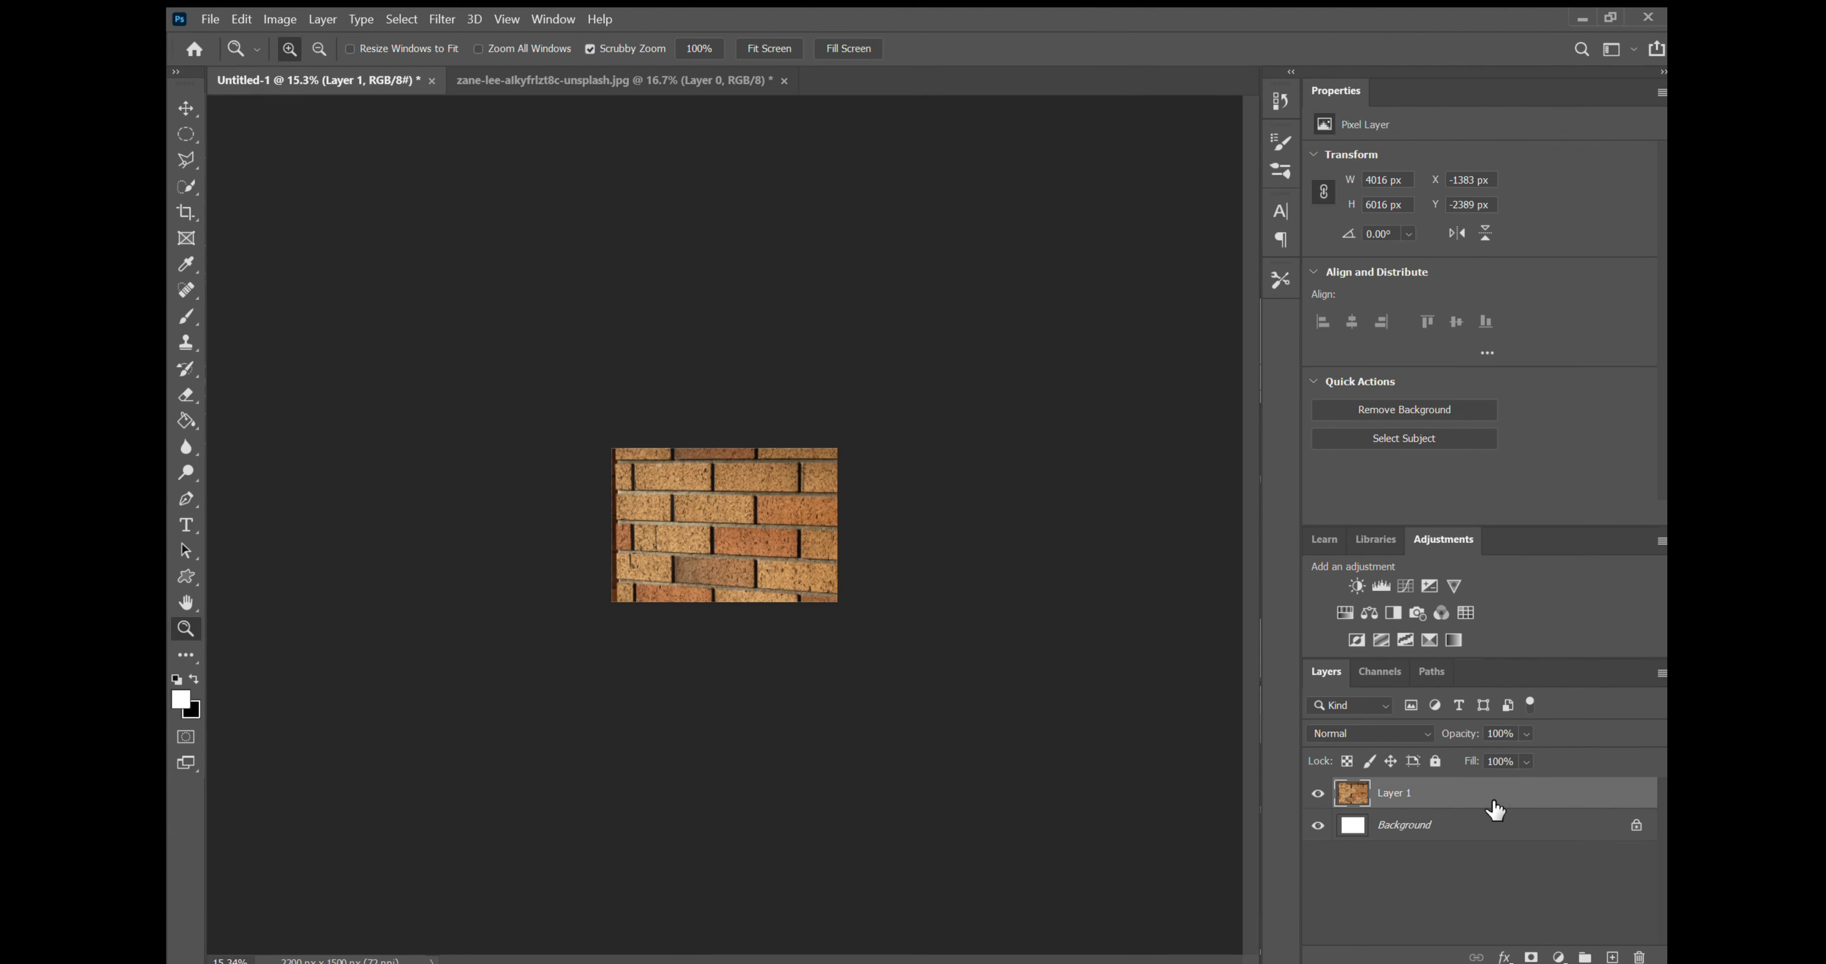
{"action": "left_click", "coordinate": [1358, 670]}
{"action": "left_click", "coordinate": [1435, 667]}
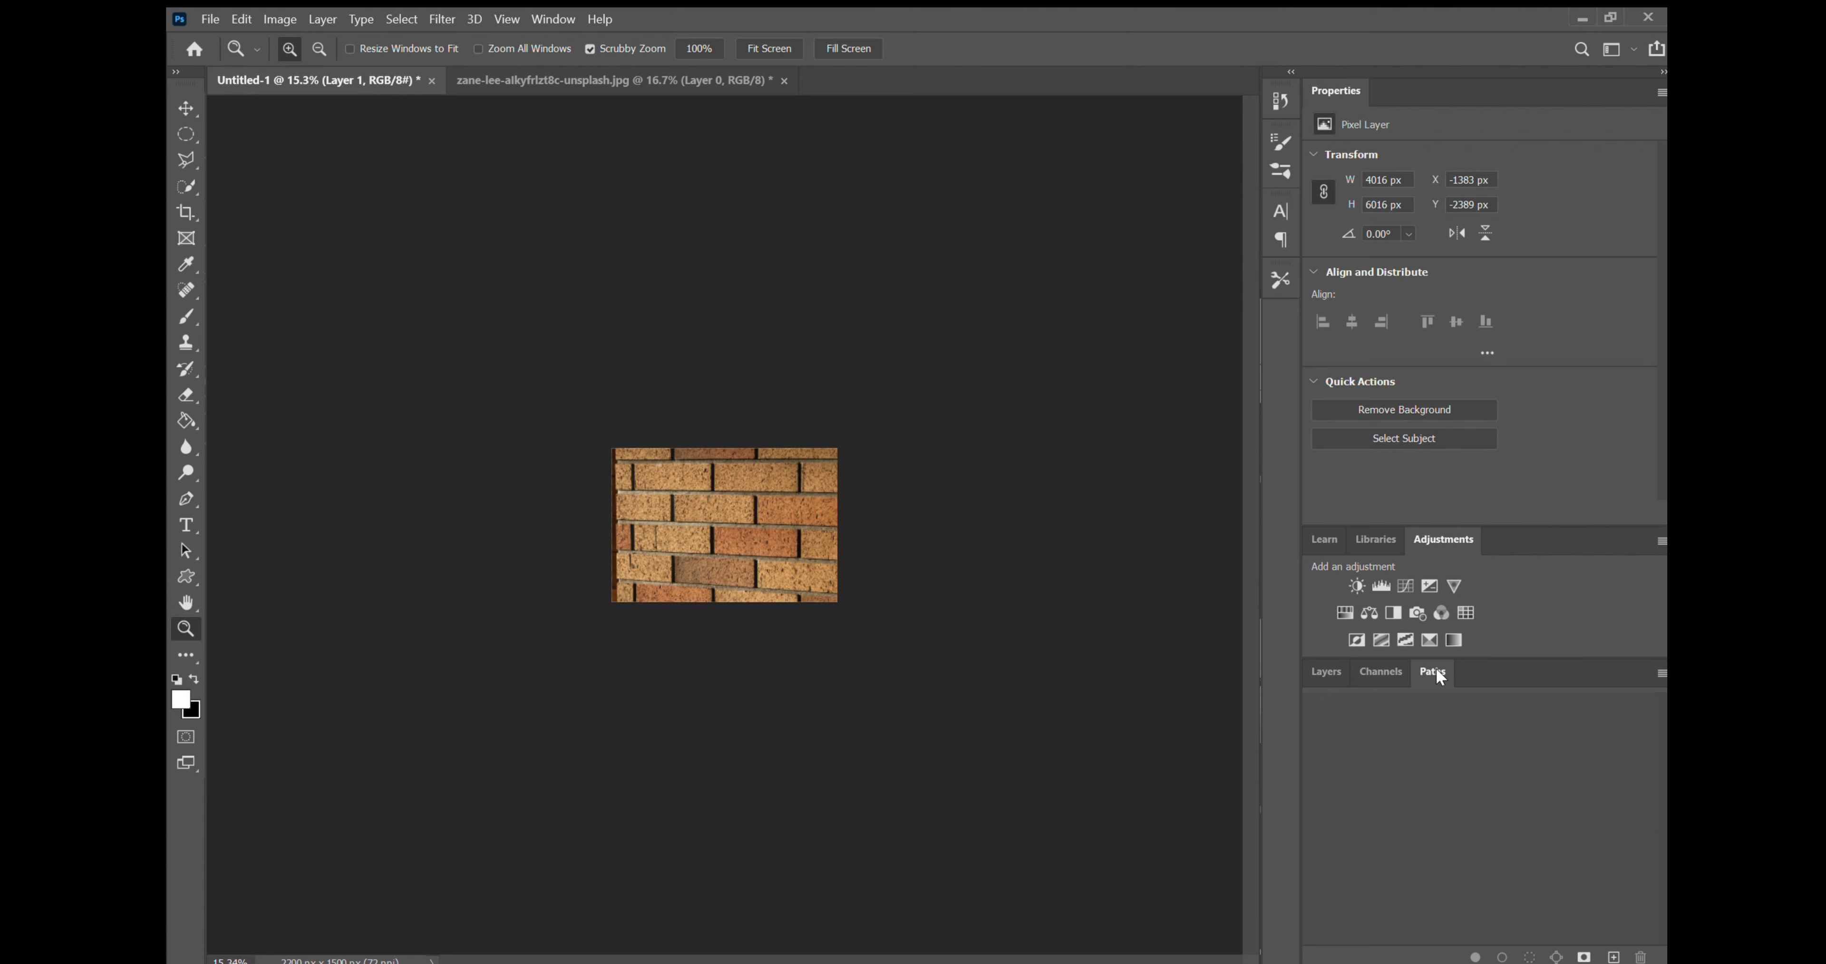
{"action": "left_click", "coordinate": [1386, 666]}
{"action": "left_click", "coordinate": [1330, 659]}
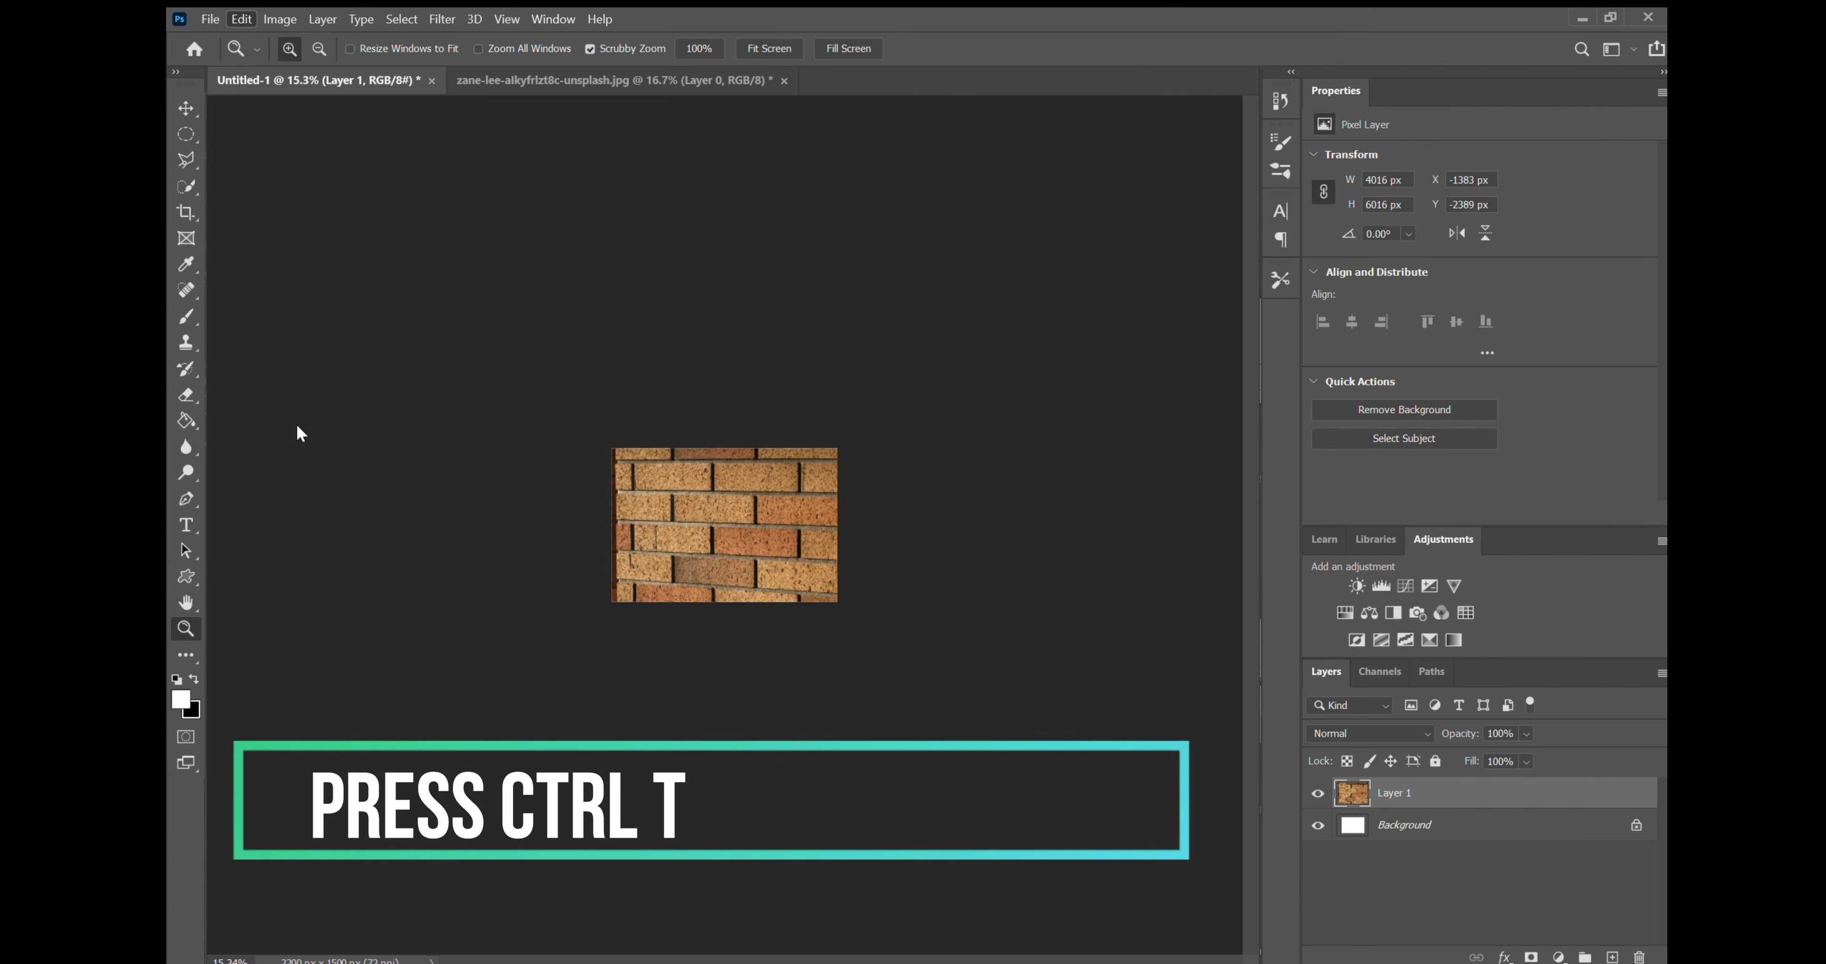
Scale the brick photo layer proportionally to about 25%, filling the canvas height along its left edge
{"action": "key", "text": "ctrl+t"}
{"action": "left_click_drag", "start_coordinate": [468, 202], "coordinate": [647, 479]}
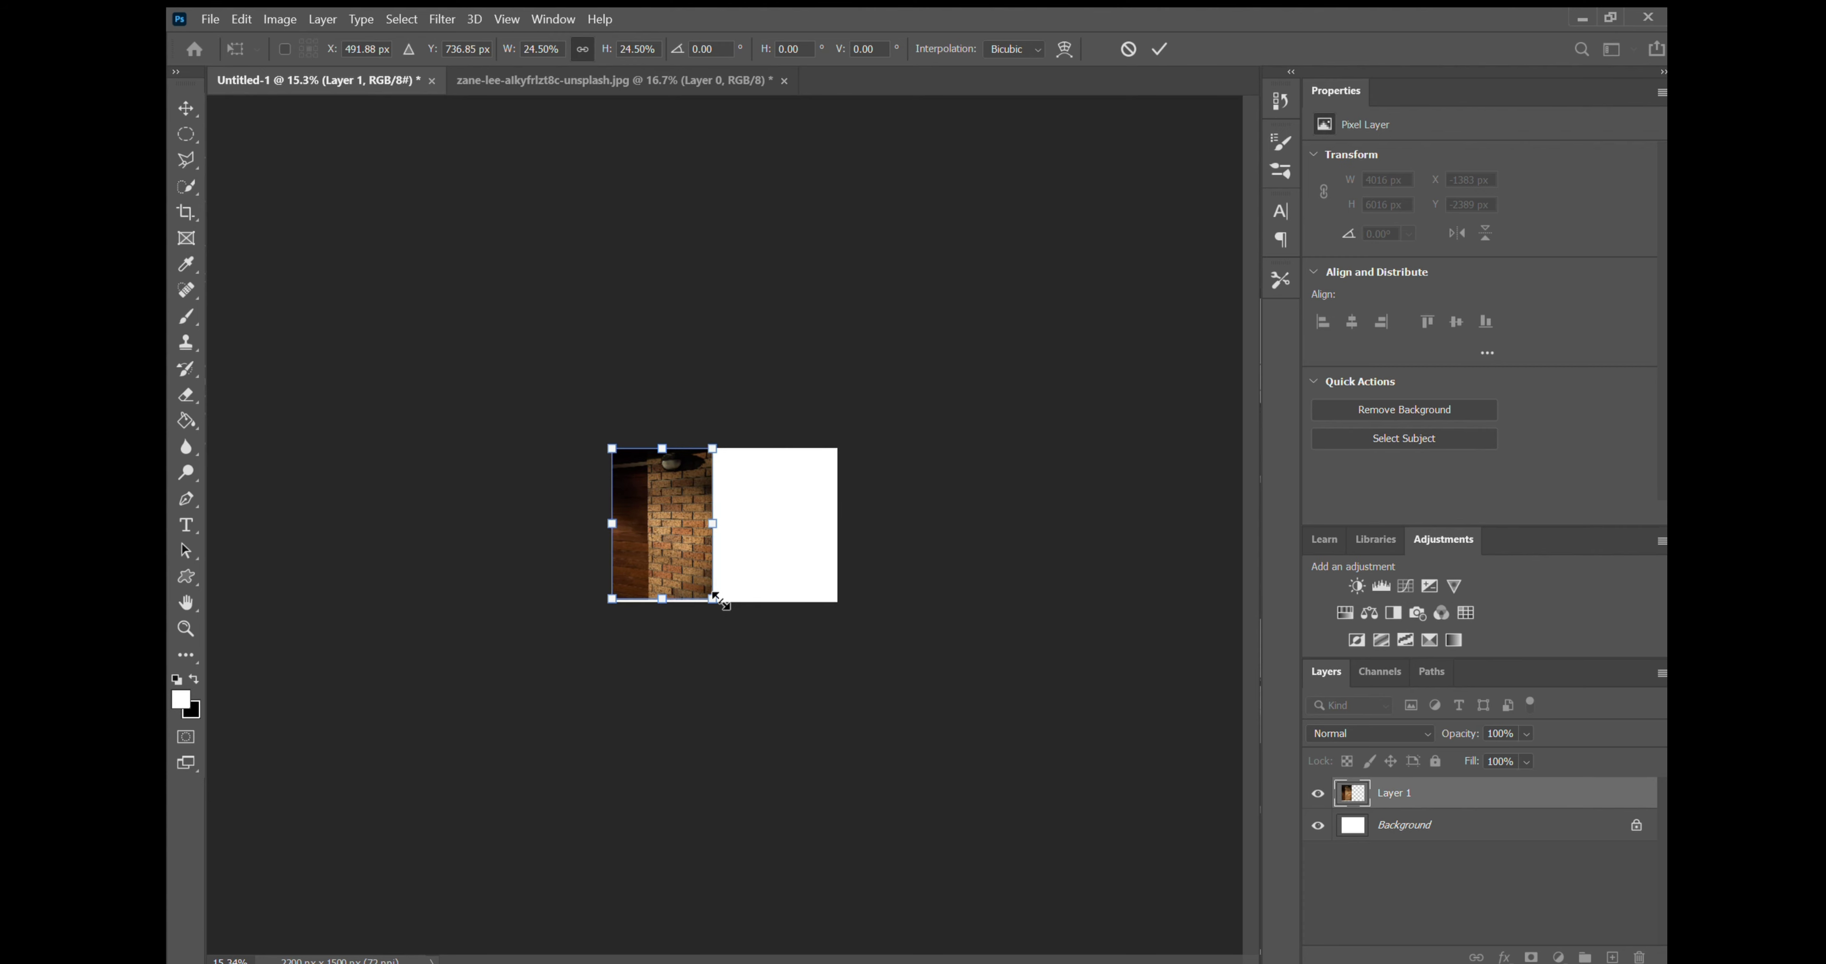
{"action": "left_click_drag", "start_coordinate": [716, 598], "coordinate": [717, 600]}
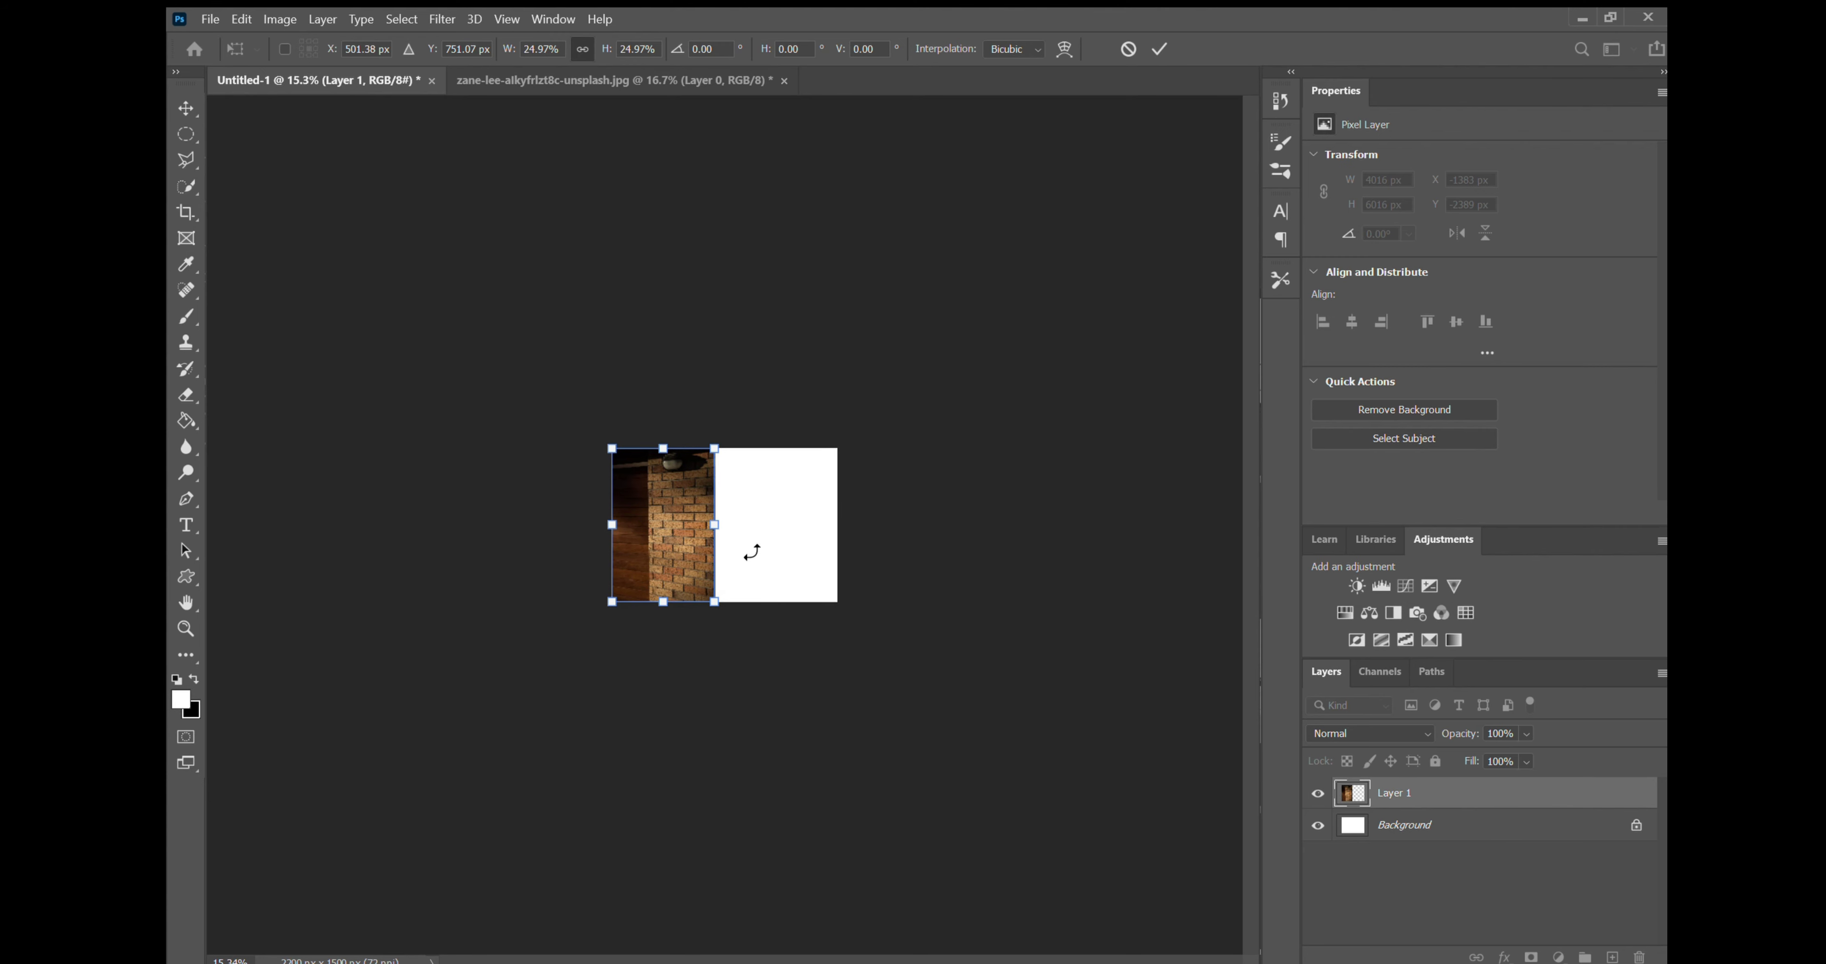
{"action": "key", "text": "Return"}
Start a new horizontal text line near the top of the white area beside the photo
{"action": "key", "text": "z"}
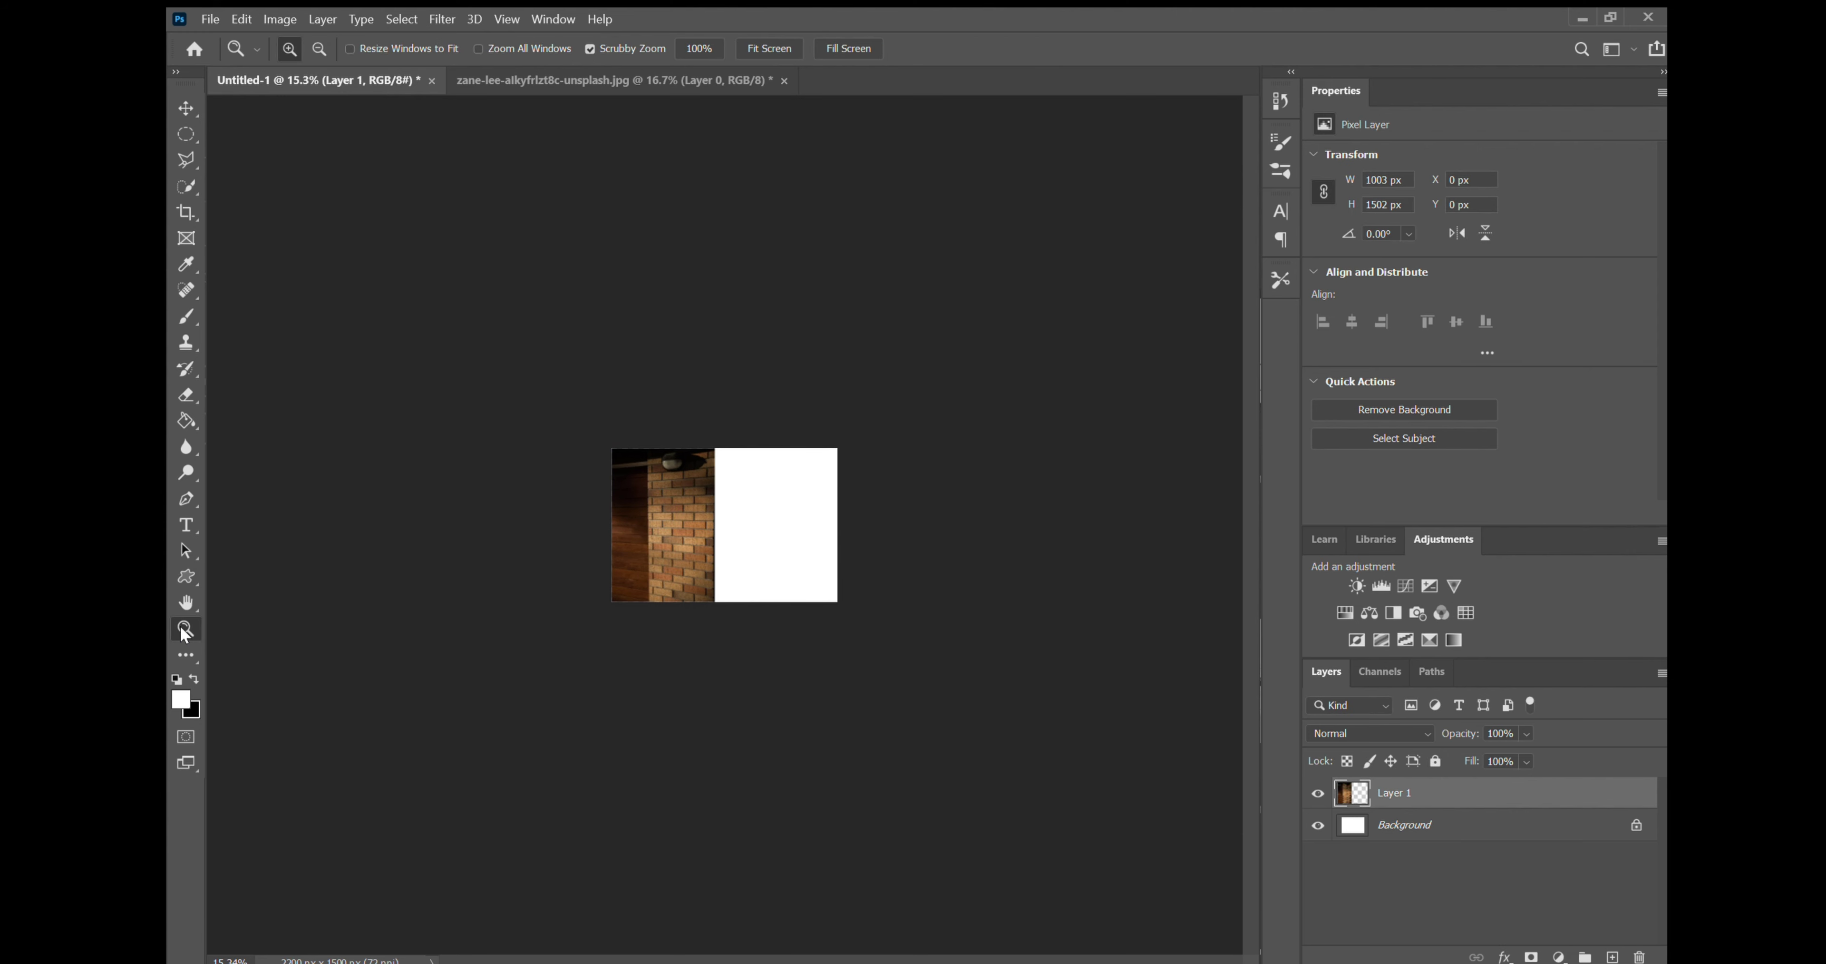
{"action": "left_click_drag", "start_coordinate": [780, 514], "coordinate": [840, 425]}
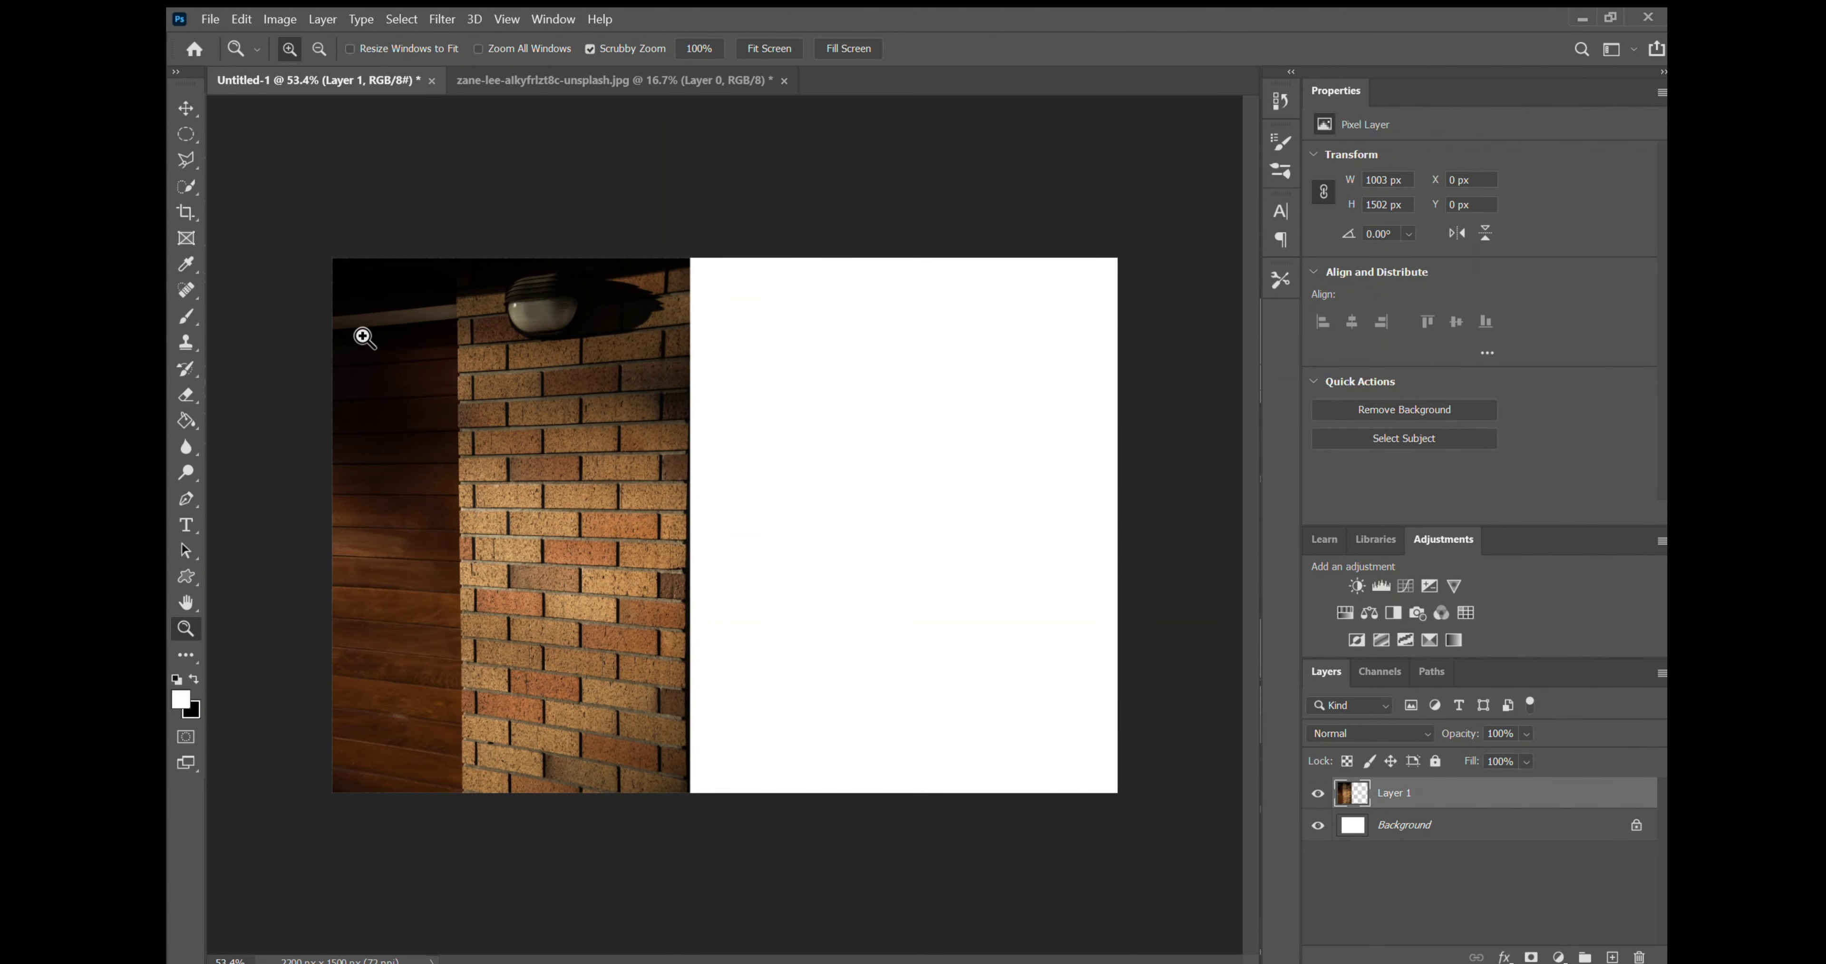
{"action": "left_click", "coordinate": [189, 525]}
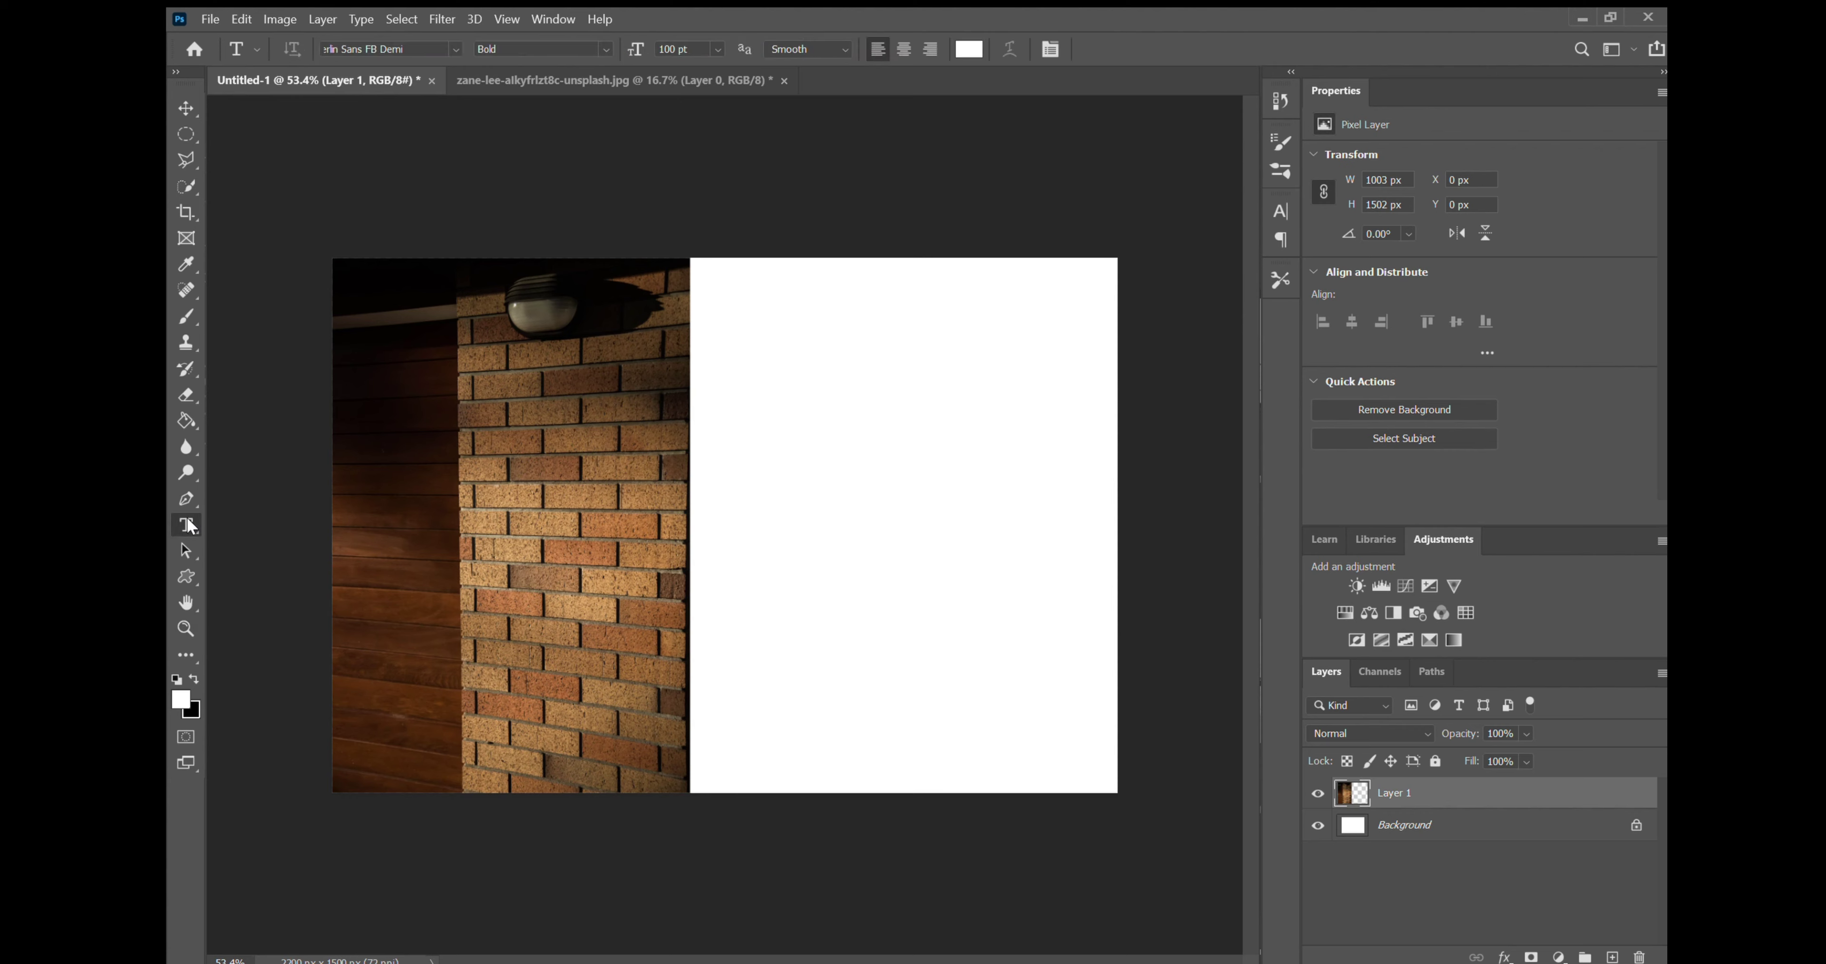
{"action": "left_click", "coordinate": [763, 331]}
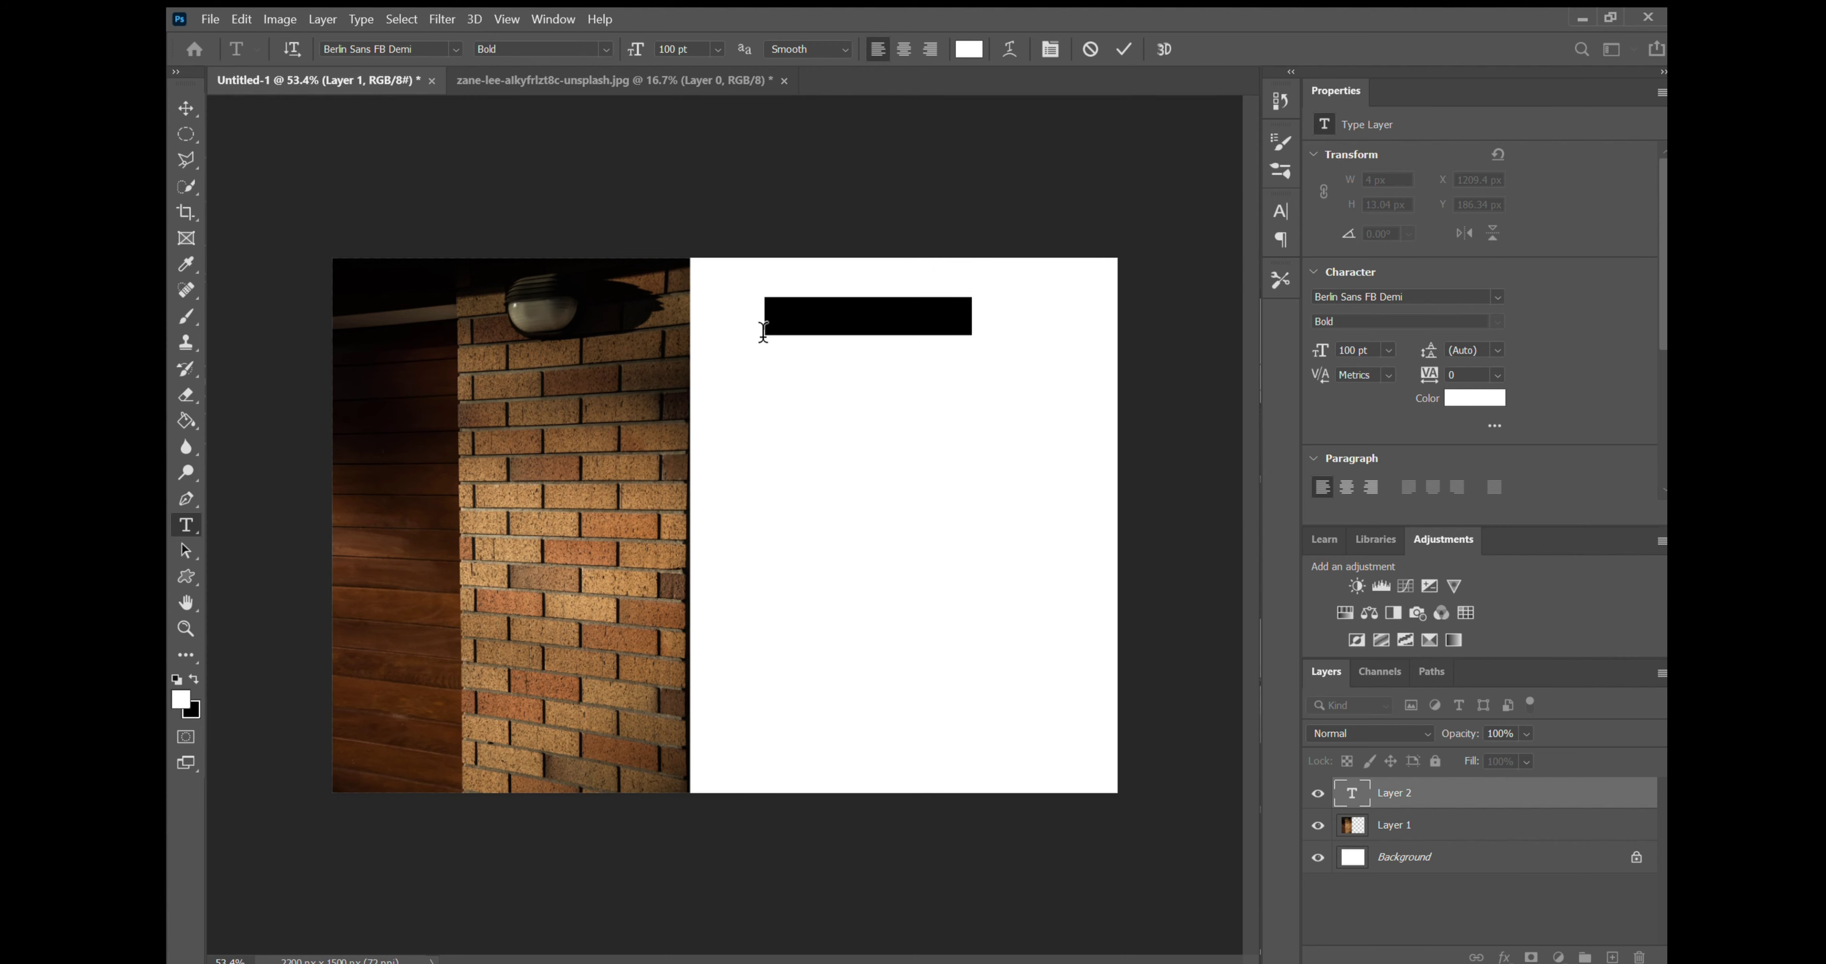
{"action": "type", "text": "BRI"}
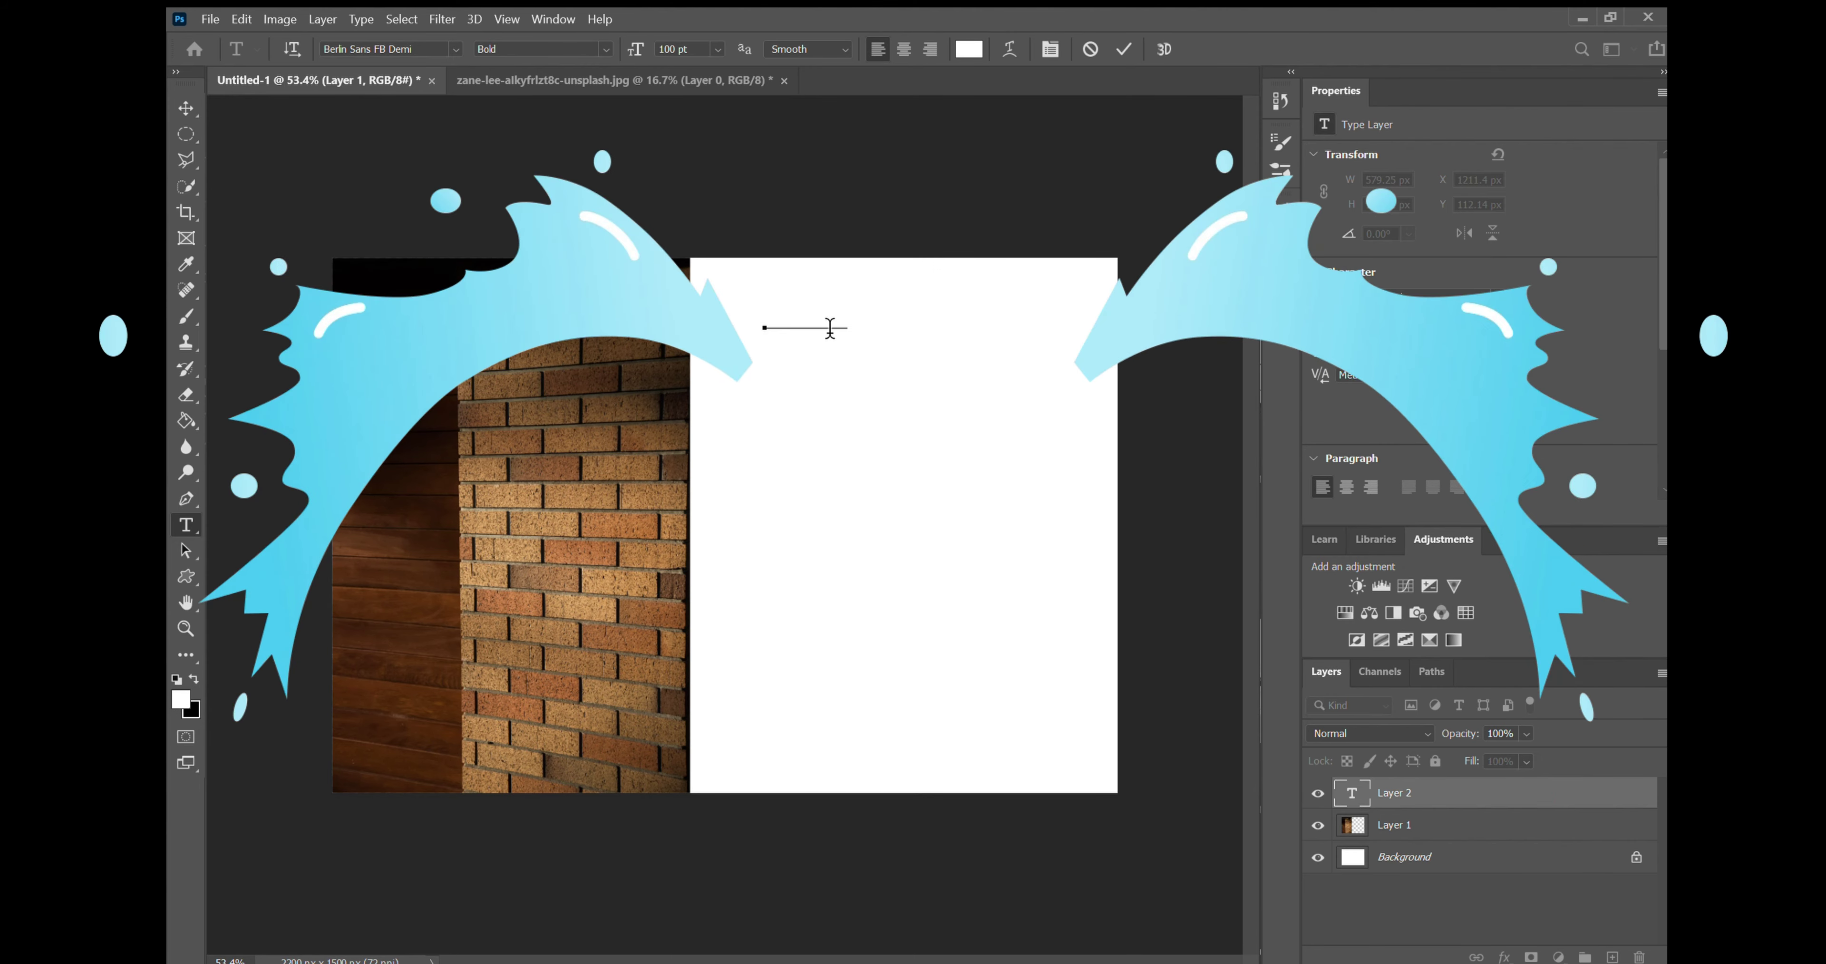
{"action": "left_click", "coordinate": [970, 49]}
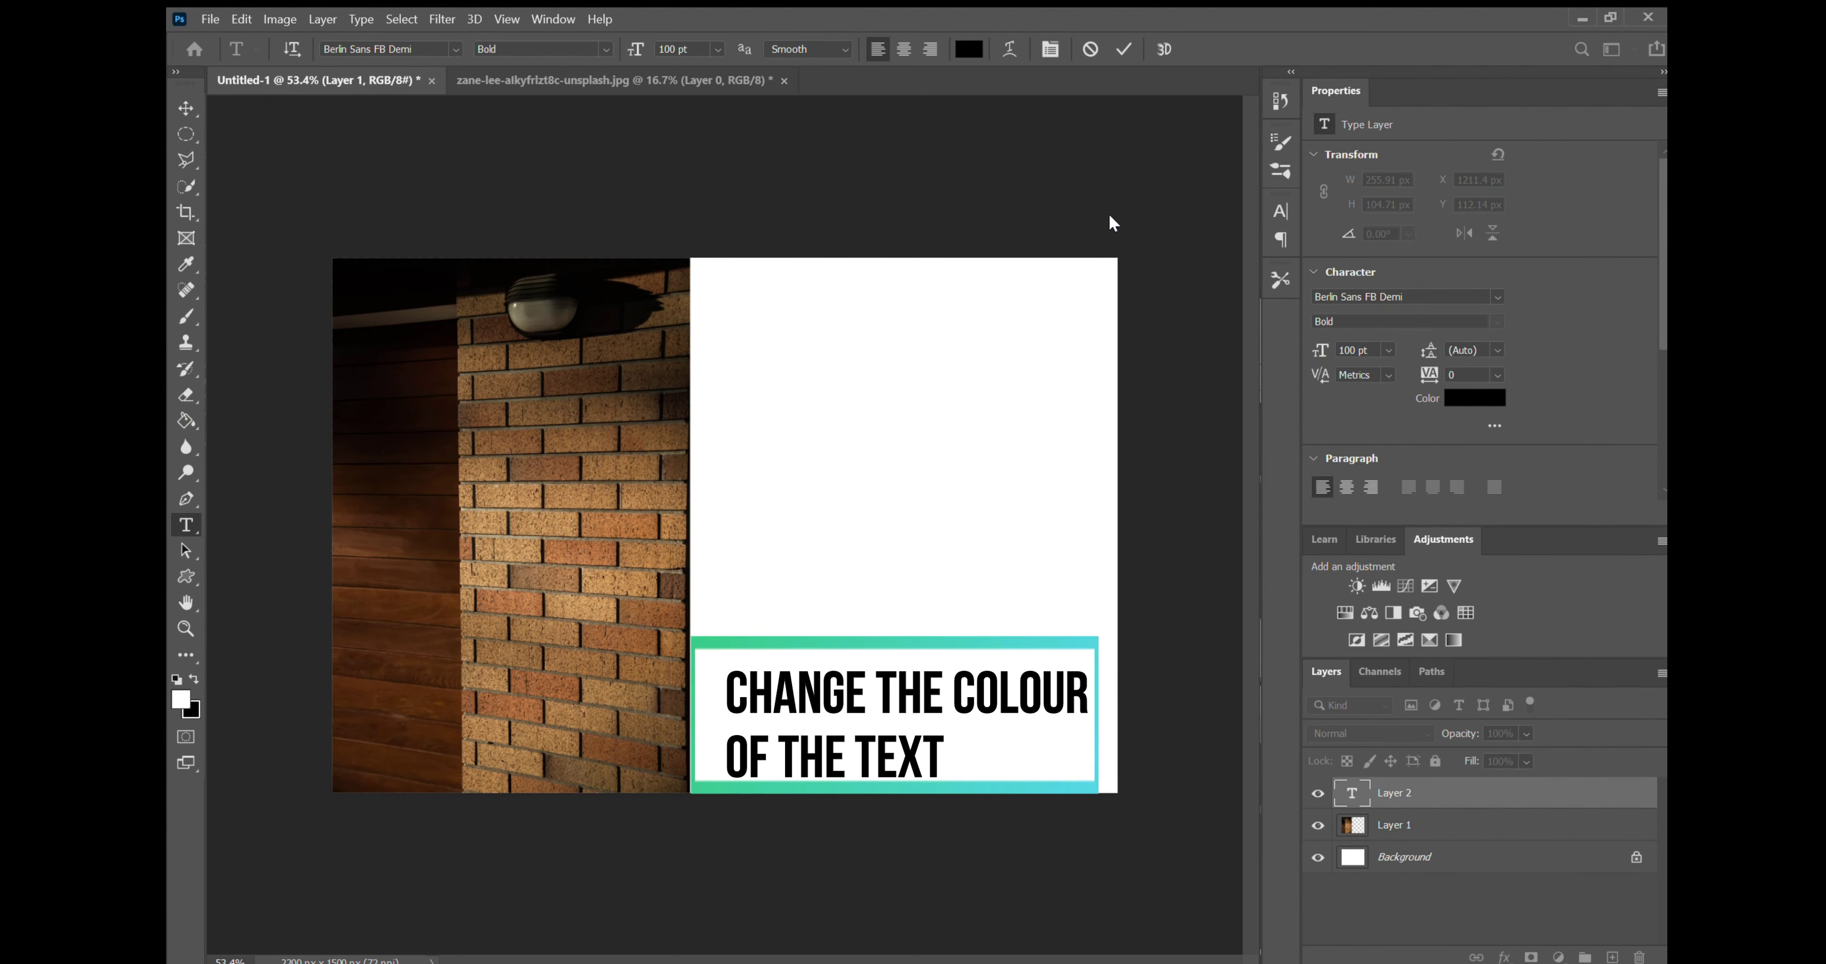
{"action": "left_click", "coordinate": [764, 327]}
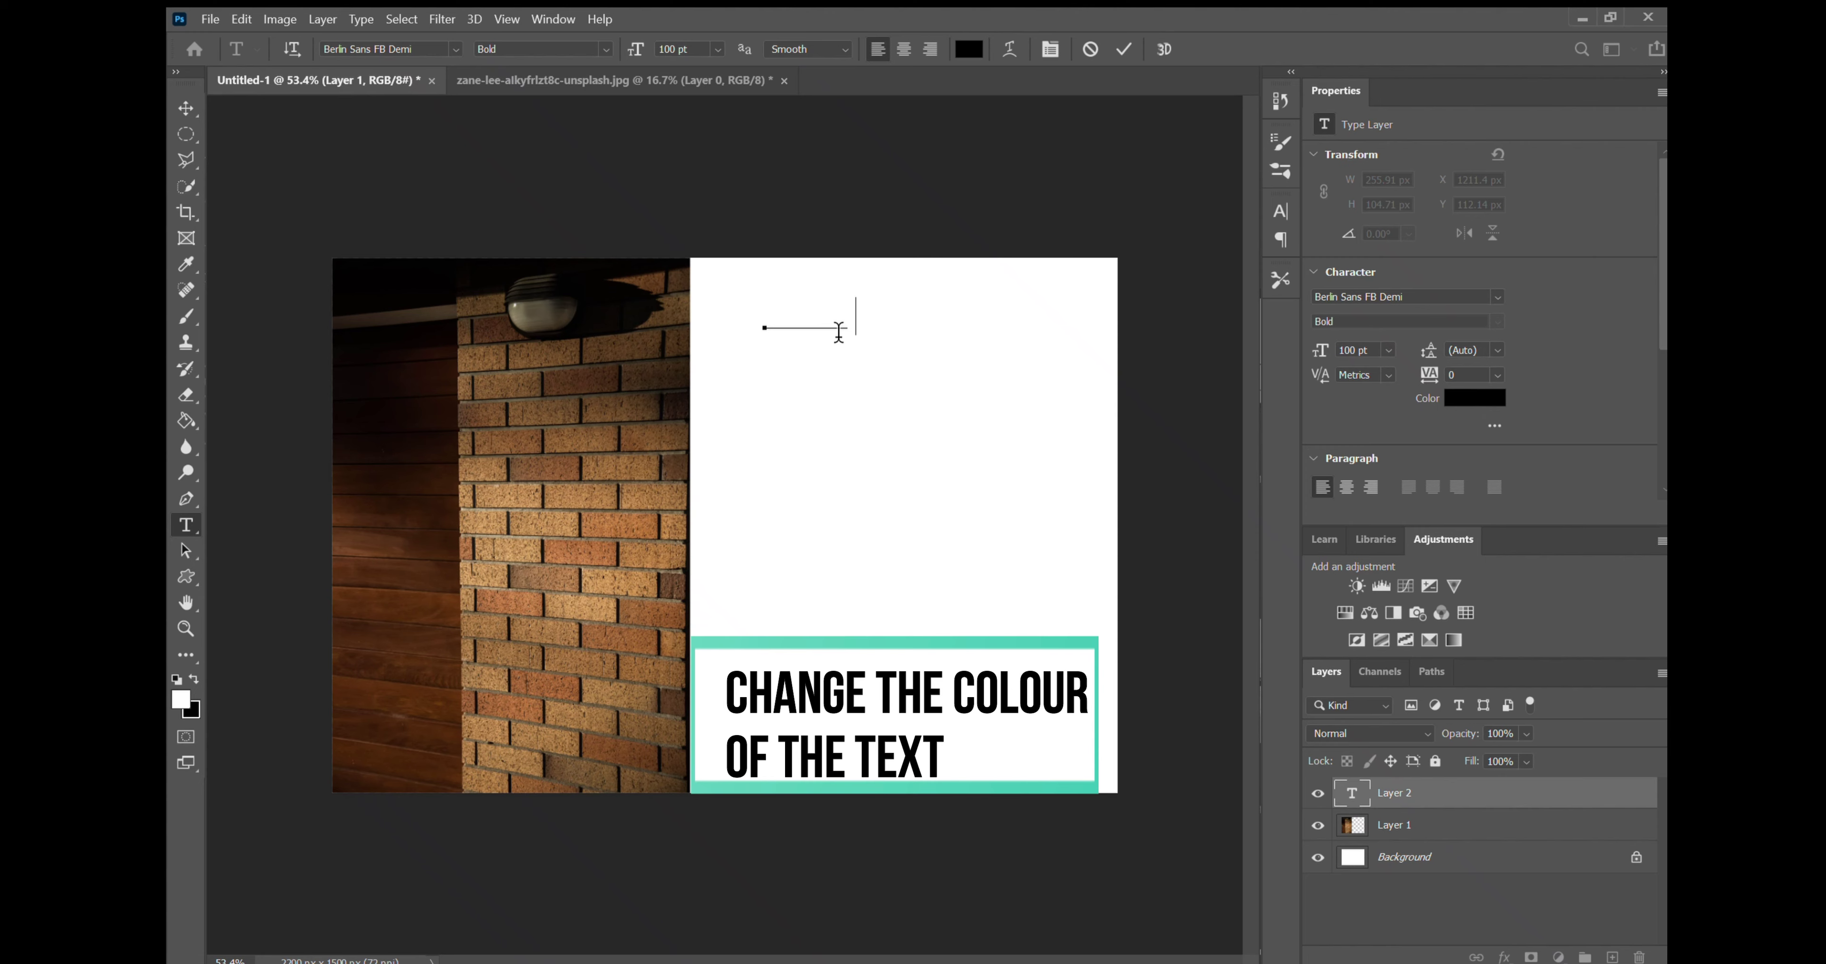
{"action": "key", "text": "BackSpace"}
{"action": "key", "text": "BackSpace"}
{"action": "key", "text": "BackSpace"}
{"action": "key", "text": "BackSpace"}
{"action": "key", "text": "BackSpace"}
{"action": "key", "text": "BackSpace"}
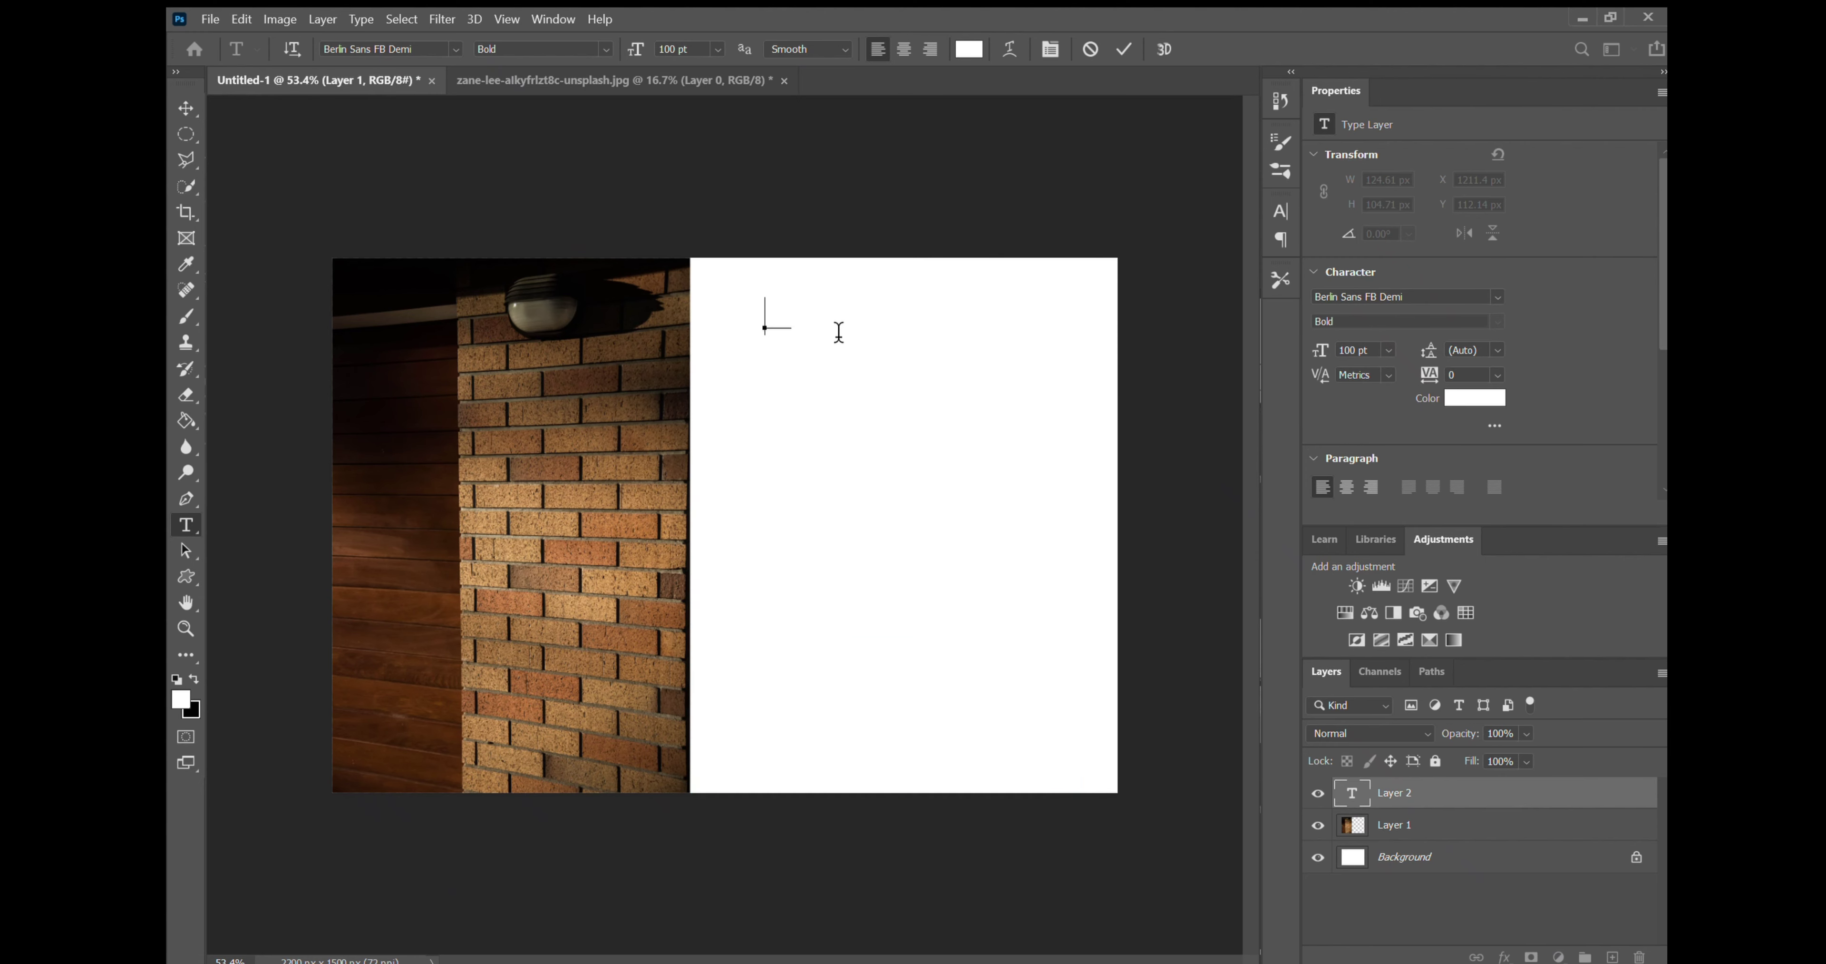
Set the text colour to black and enter "Hello Let's craete something cool"
{"action": "left_click", "coordinate": [974, 51]}
{"action": "left_click_drag", "start_coordinate": [789, 317], "coordinate": [642, 654]}
{"action": "left_click", "coordinate": [1117, 213]}
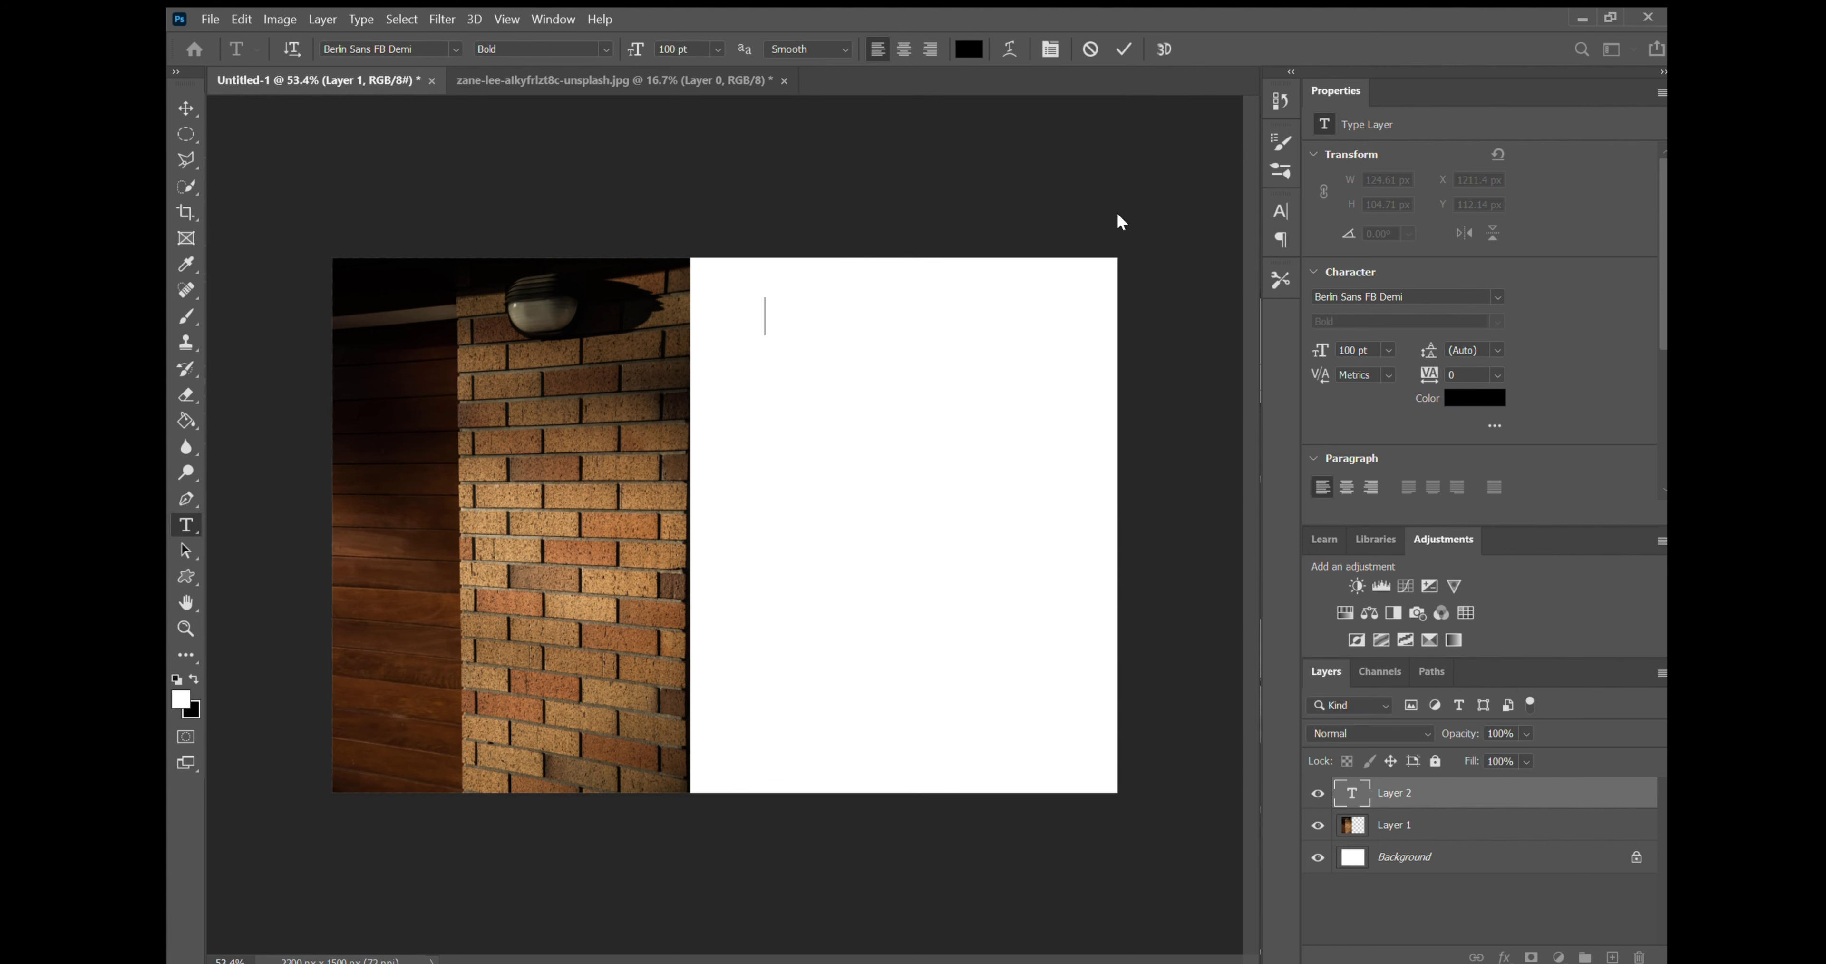
{"action": "type", "text": "Hello Lets"}
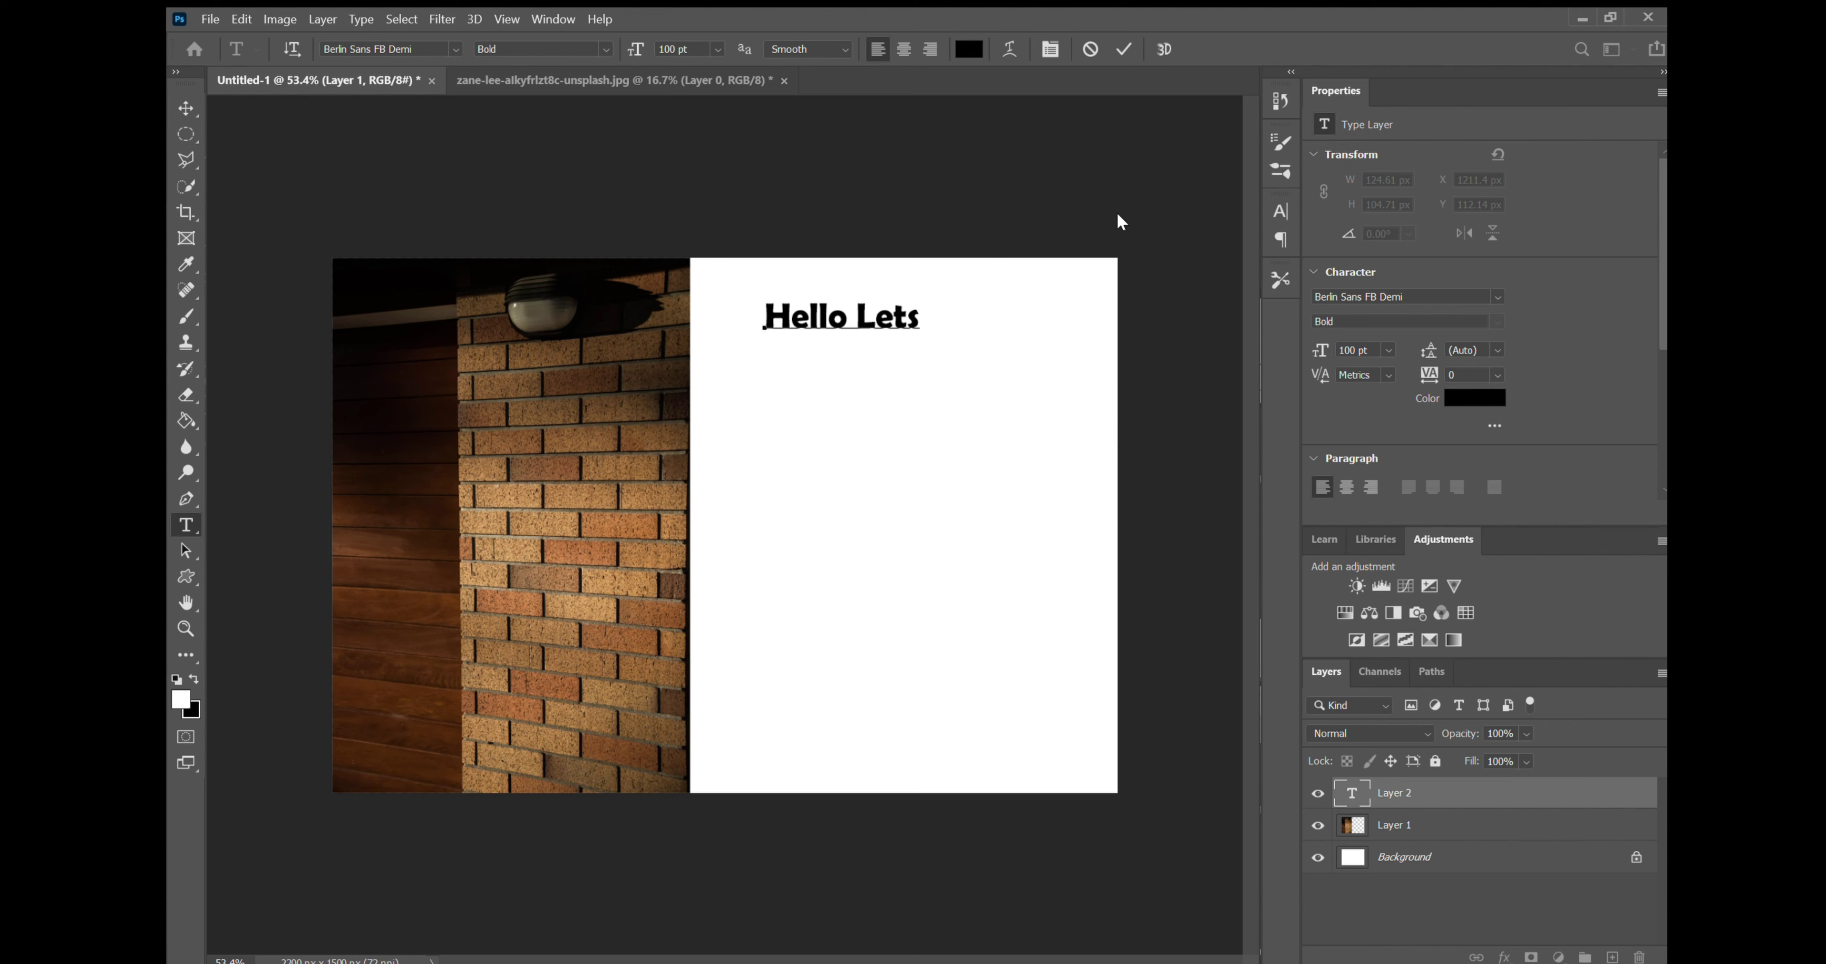
{"action": "key", "text": "BackSpace"}
{"action": "type", "text": "'s craete some"}
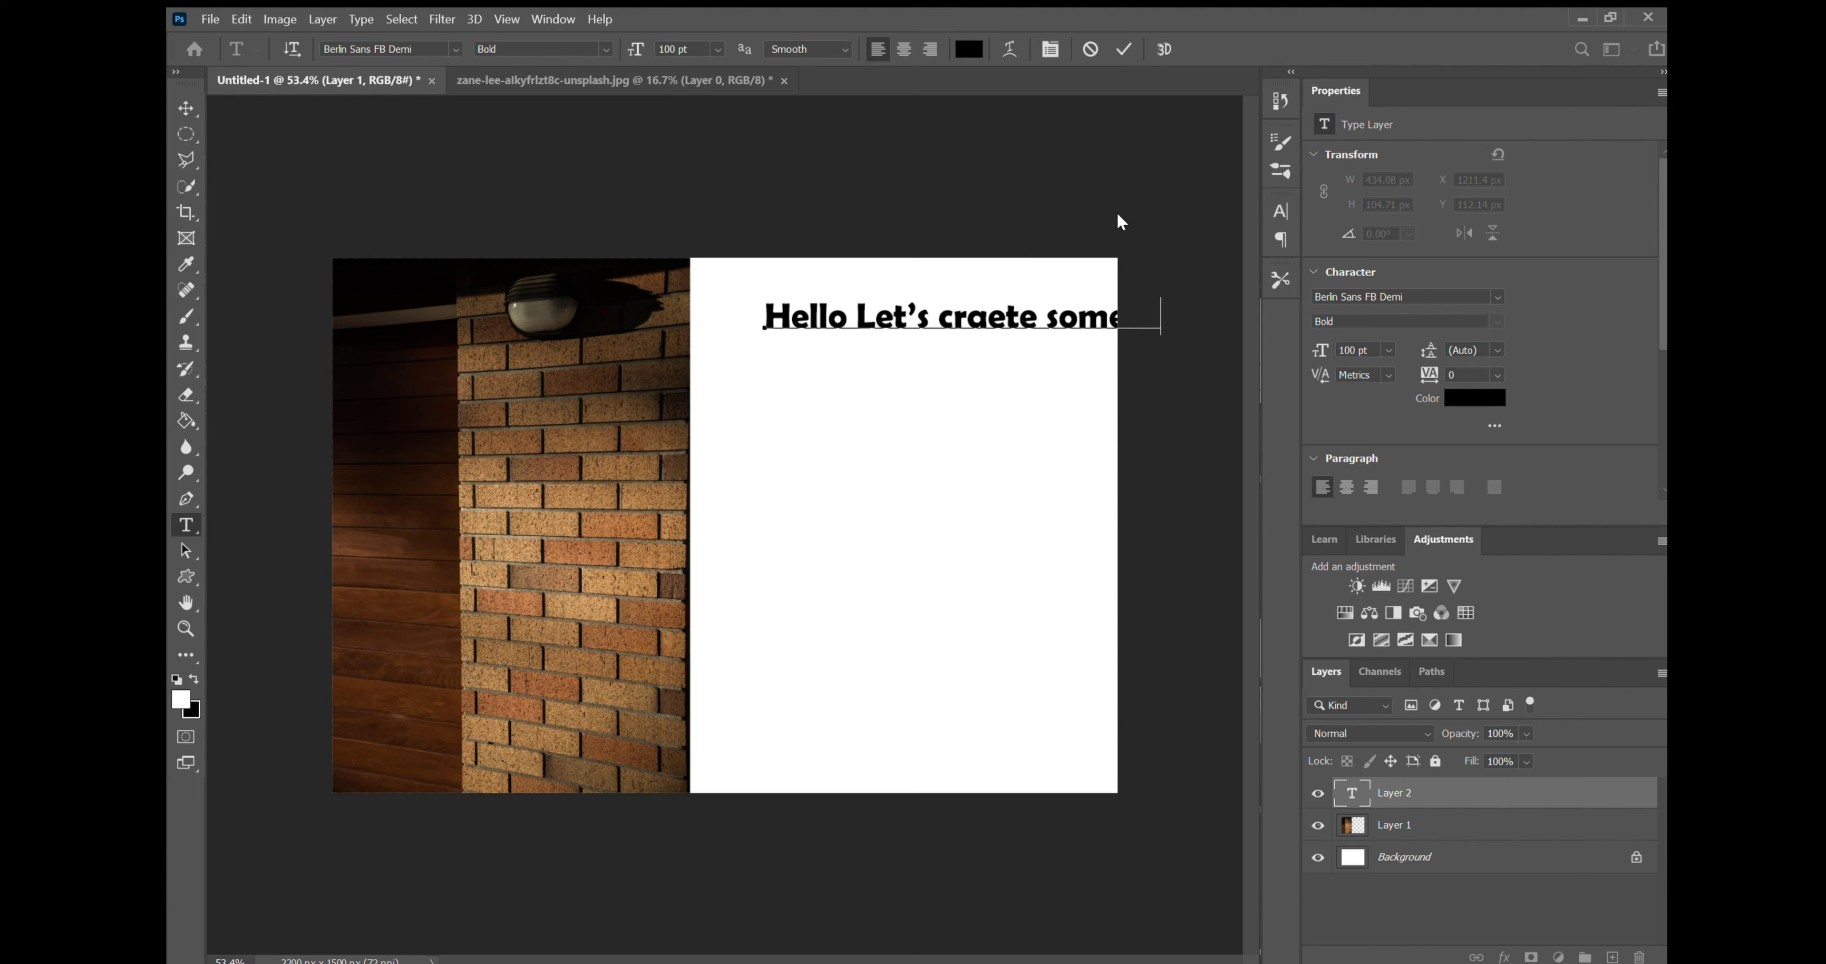
{"action": "type", "text": "thing co"}
Insert a line break before "something" so that "something cool" forms the second line of text
{"action": "key", "text": "Left"}
{"action": "key", "text": "Left"}
{"action": "key", "text": "Left"}
{"action": "key", "text": "Left"}
{"action": "key", "text": "Left"}
{"action": "key", "text": "Left"}
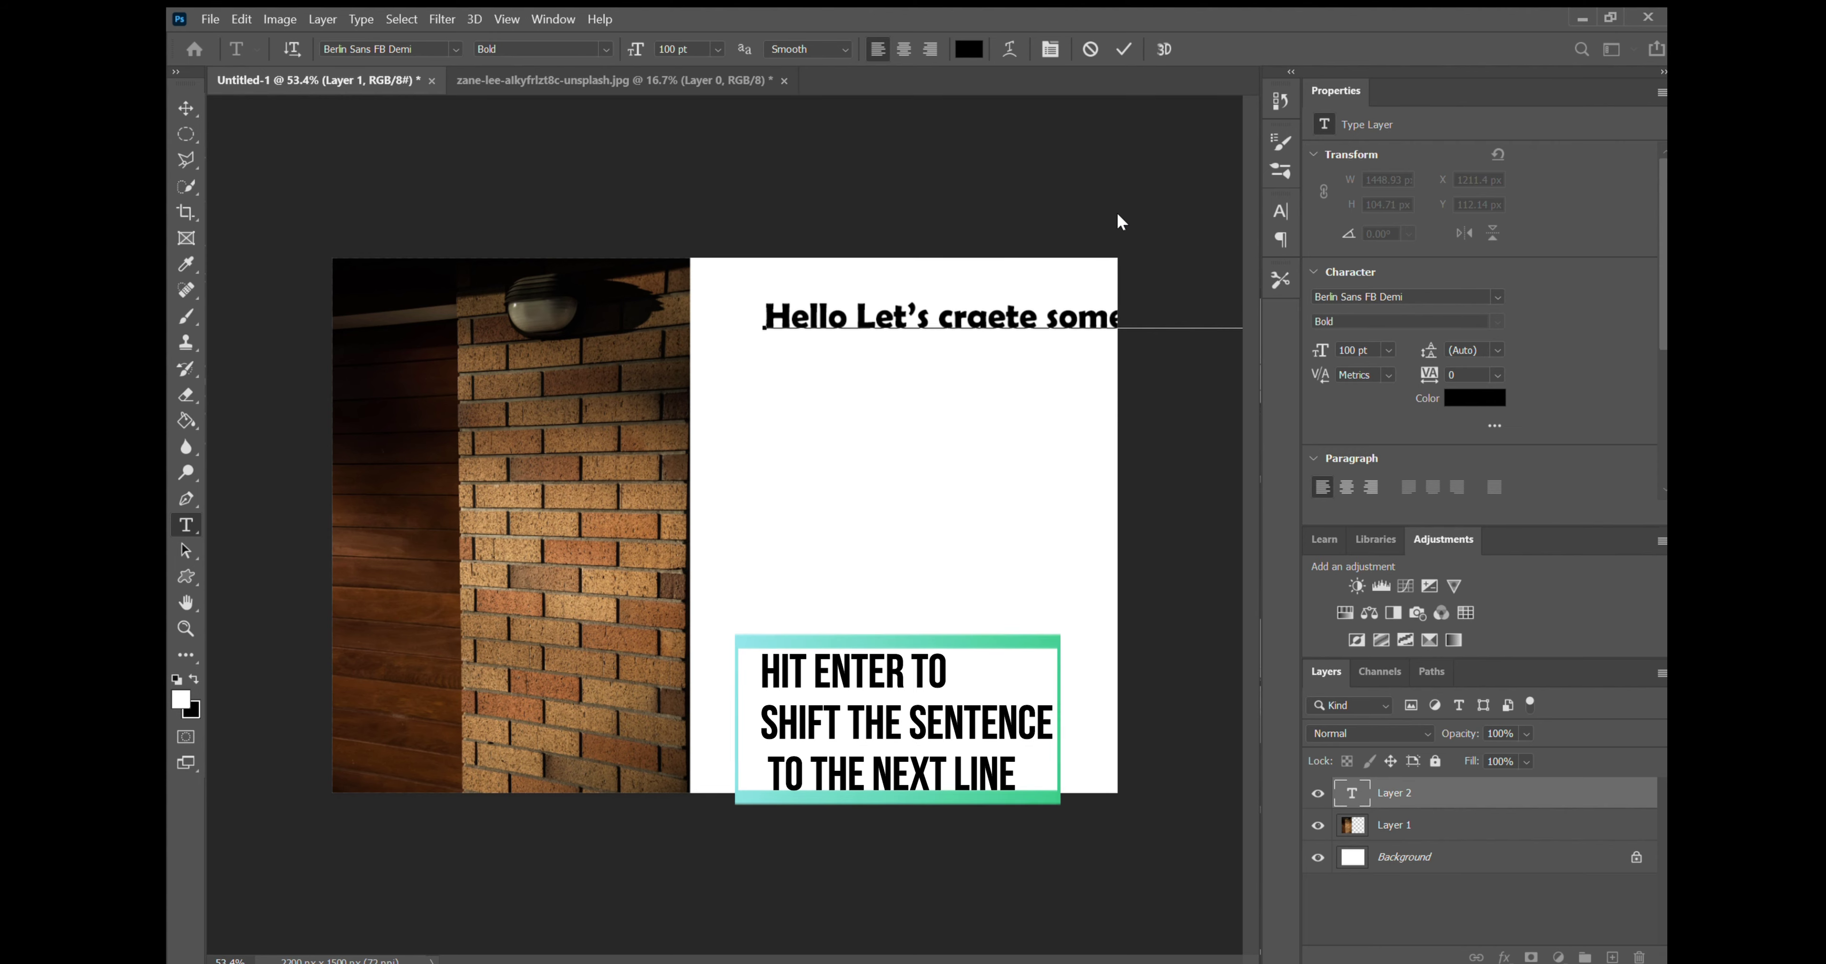
{"action": "key", "text": "Left"}
{"action": "key", "text": "Left"}
{"action": "key", "text": "Left"}
{"action": "key", "text": "Return"}
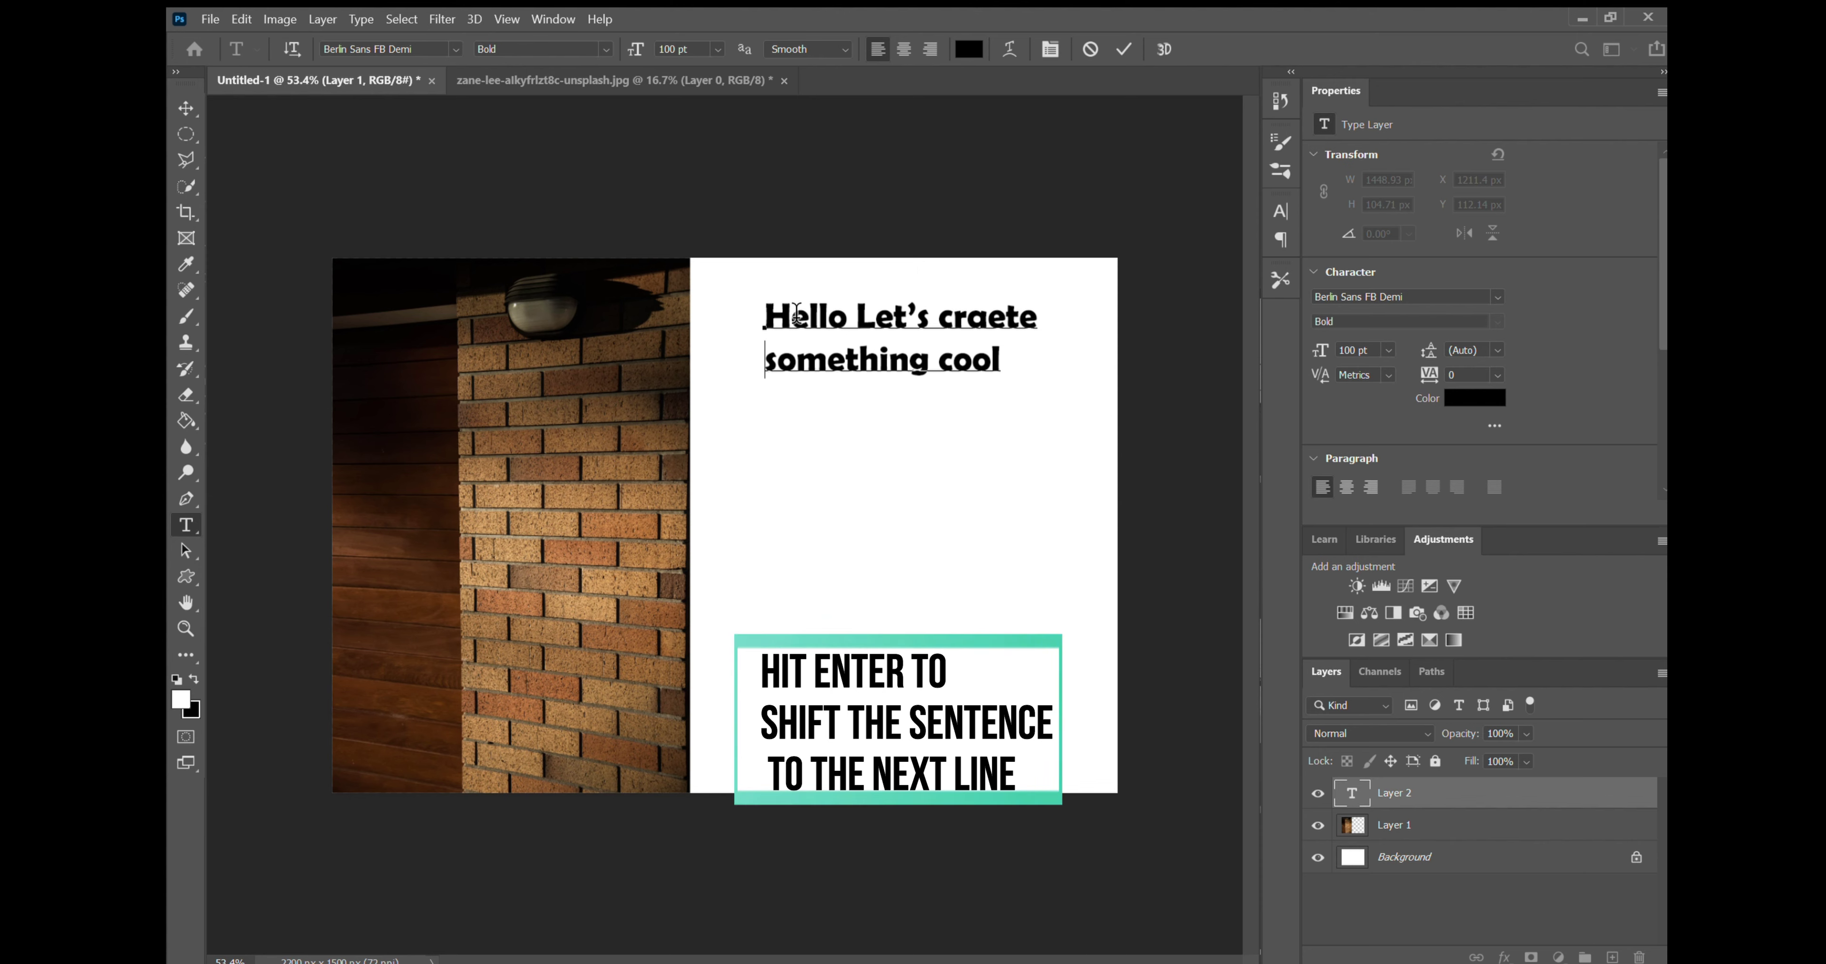
{"action": "left_click", "coordinate": [772, 316]}
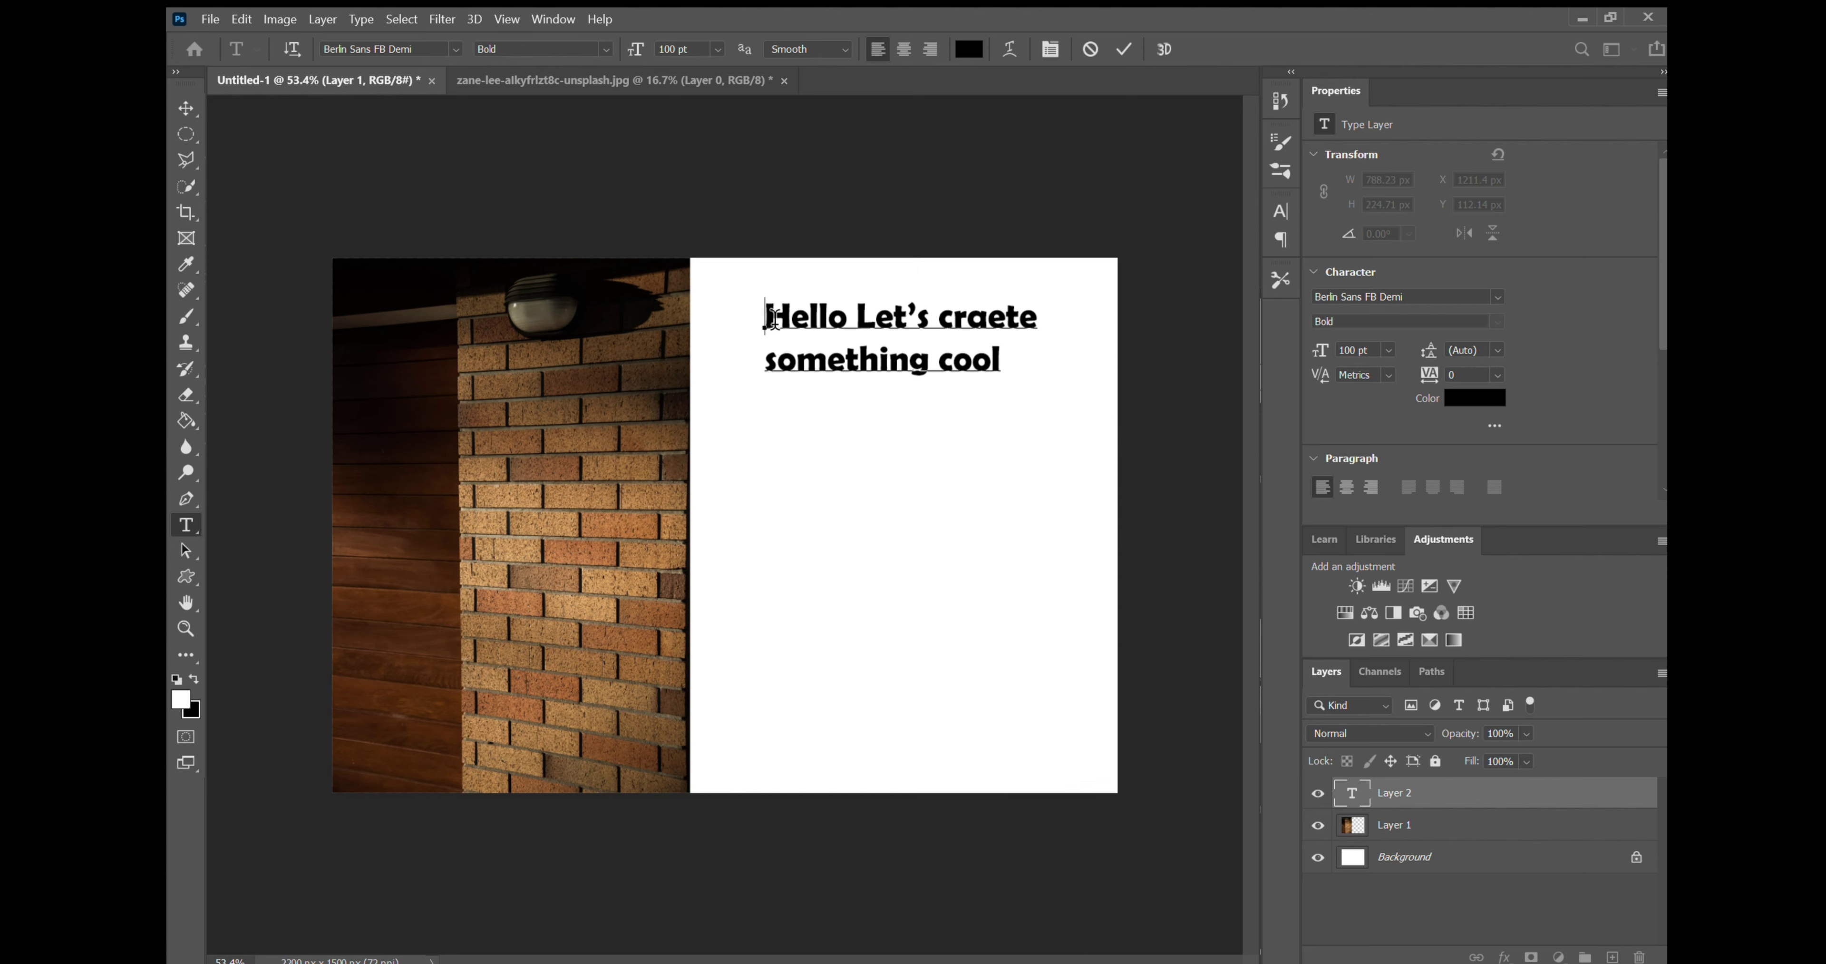
{"action": "double_click", "coordinate": [345, 51]}
{"action": "left_click_drag", "start_coordinate": [324, 50], "coordinate": [447, 43]}
{"action": "key", "text": "Up"}
{"action": "key", "text": "Up"}
{"action": "key", "text": "Up"}
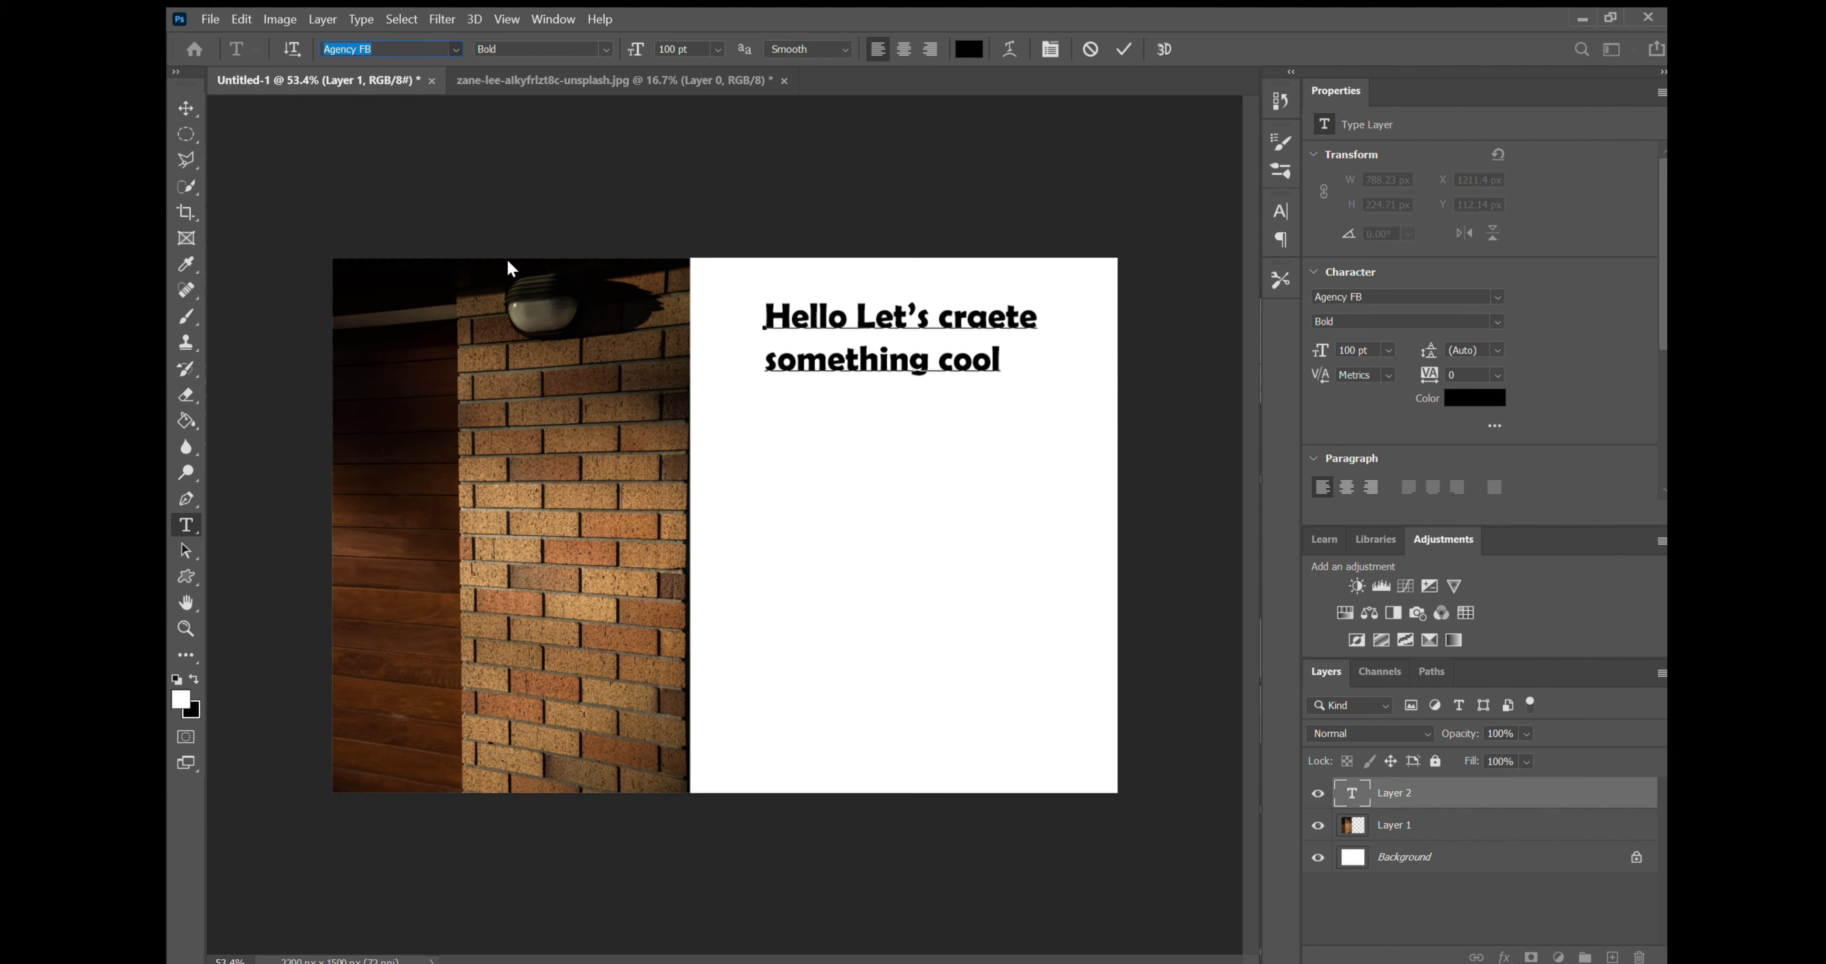
{"action": "key", "text": "Down"}
{"action": "key", "text": "Down"}
{"action": "key", "text": "Down"}
{"action": "key", "text": "Down"}
{"action": "key", "text": "Down"}
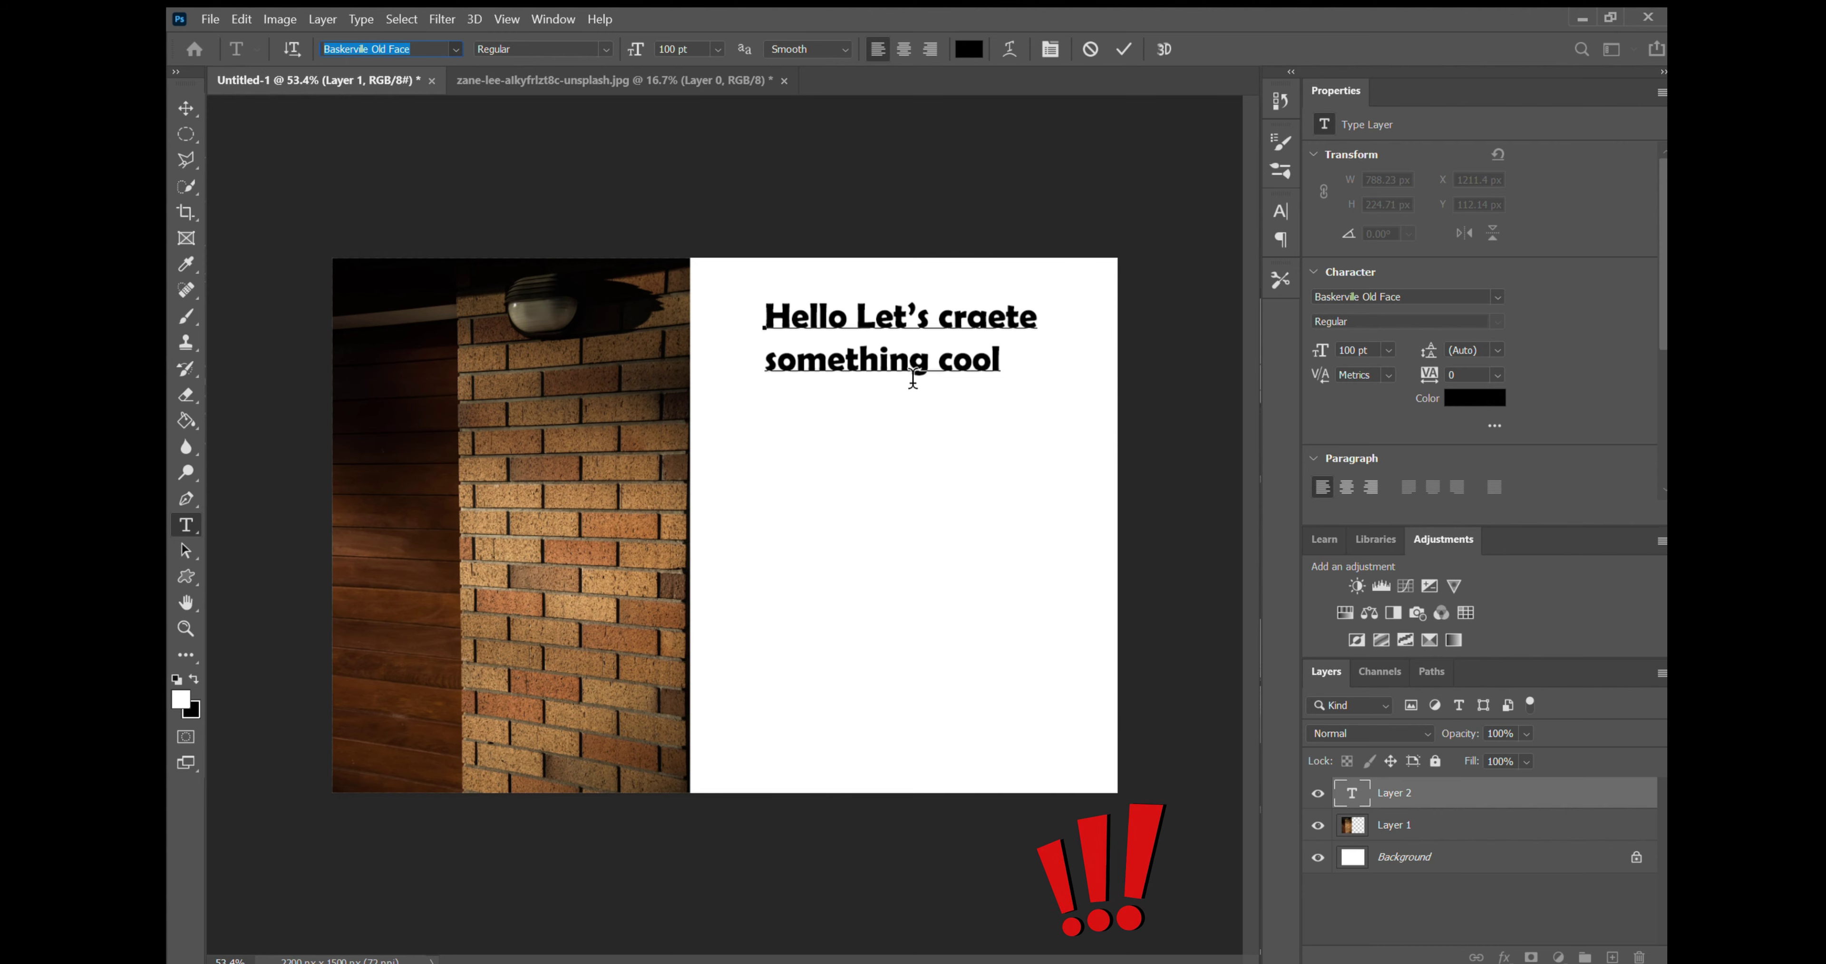
{"action": "key", "text": "Escape"}
Select both lines of the text, try out different fonts on them and settle on Arial Bold
{"action": "left_click_drag", "start_coordinate": [1004, 379], "coordinate": [760, 316]}
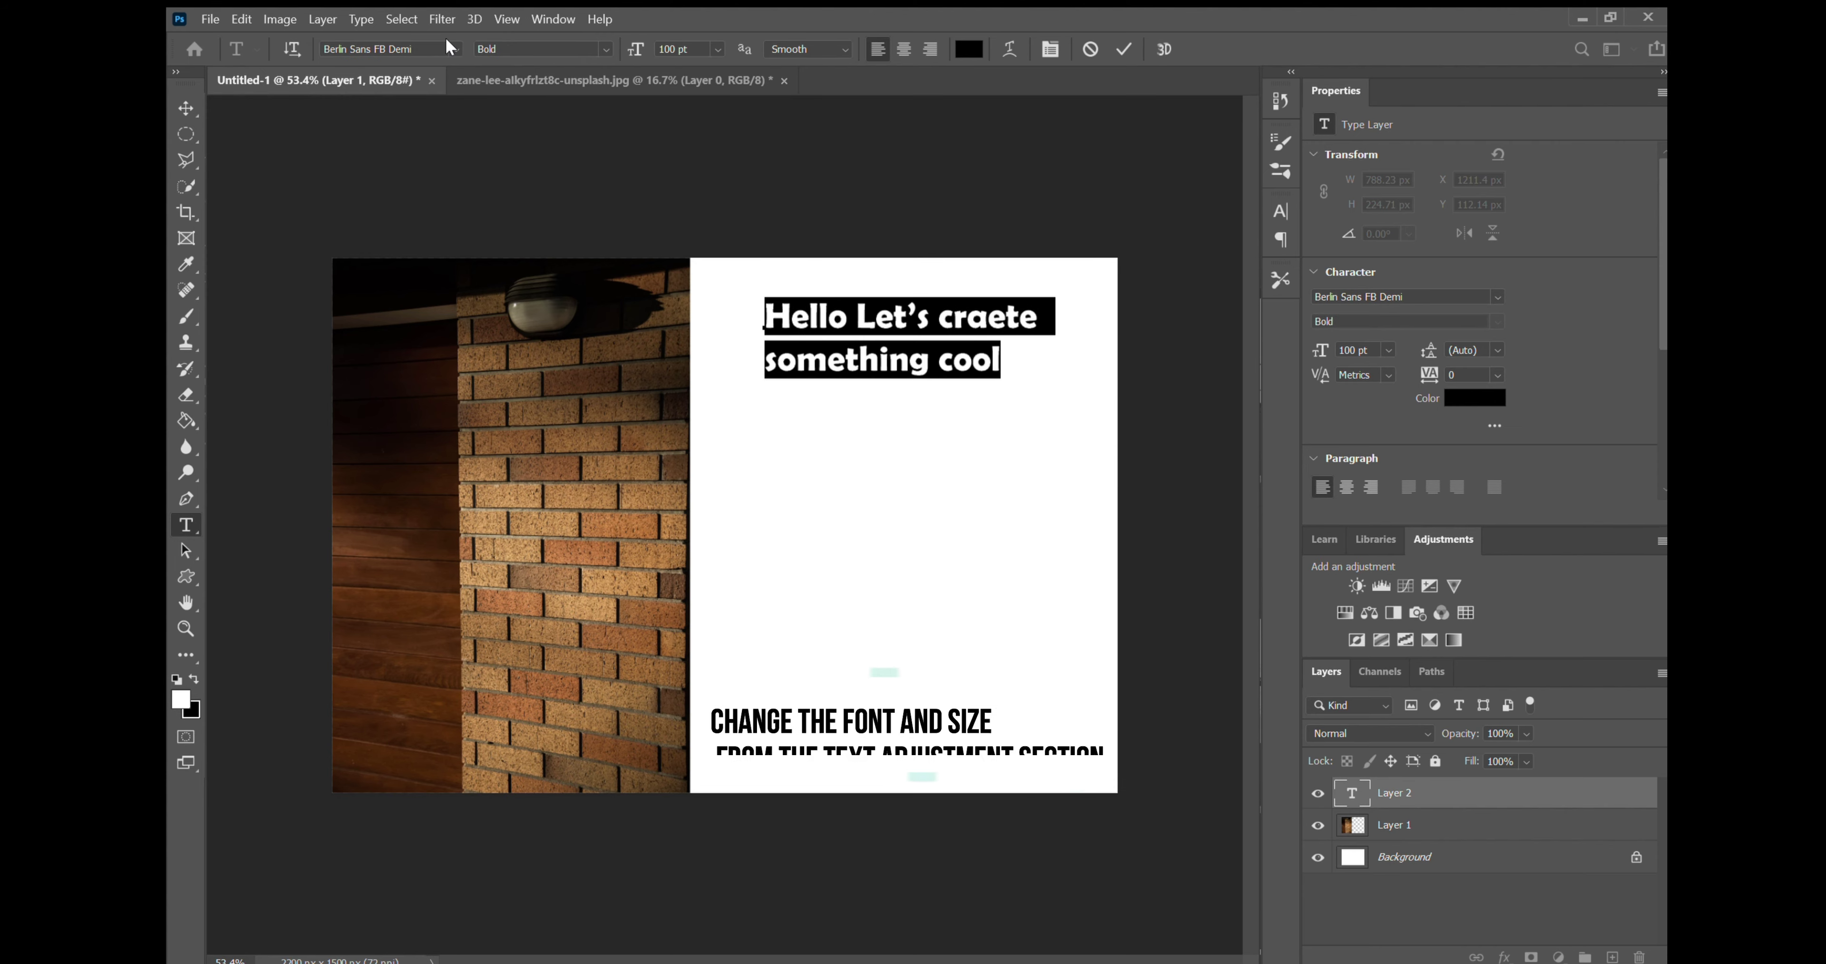
{"action": "left_click", "coordinate": [438, 49]}
{"action": "key", "text": "Down"}
{"action": "key", "text": "Down"}
{"action": "key", "text": "Down"}
{"action": "key", "text": "Down"}
{"action": "key", "text": "Down"}
{"action": "key", "text": "Down"}
{"action": "key", "text": "Down"}
{"action": "key", "text": "Down"}
{"action": "key", "text": "Down"}
{"action": "key", "text": "Down"}
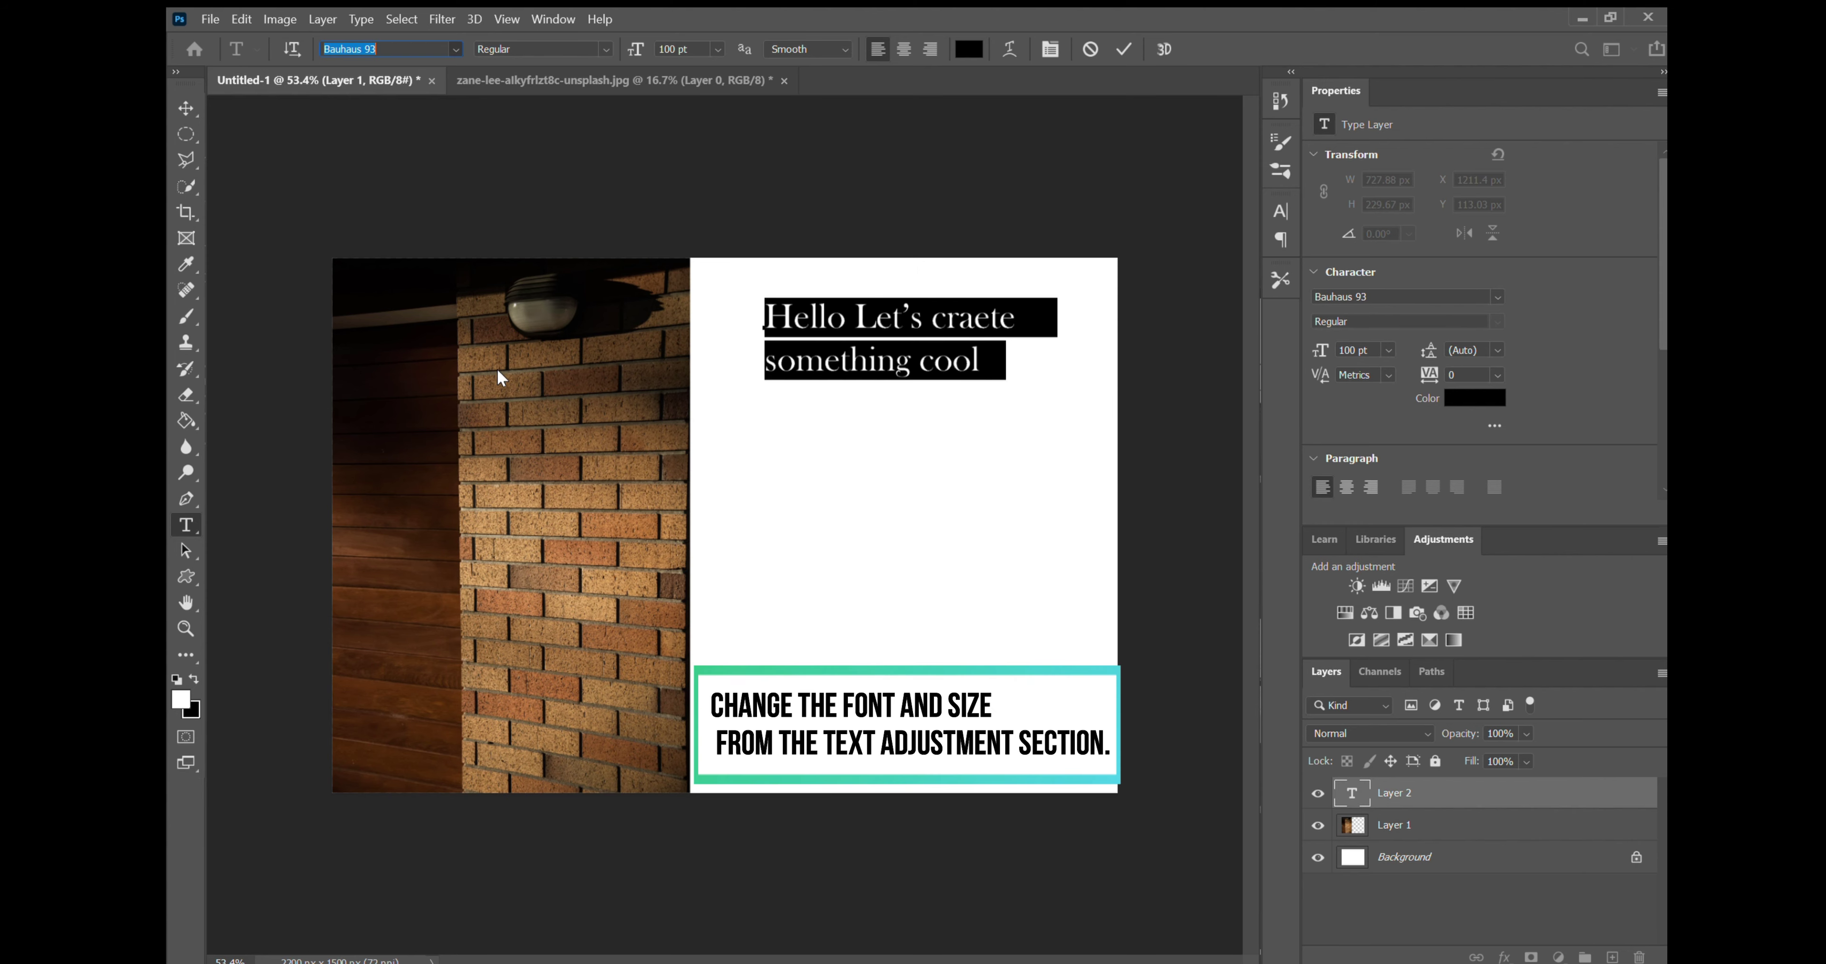
{"action": "key", "text": "Down"}
{"action": "key", "text": "Down"}
{"action": "key", "text": "Down"}
{"action": "key", "text": "Down"}
{"action": "key", "text": "Down"}
{"action": "key", "text": "Down"}
{"action": "key", "text": "Down"}
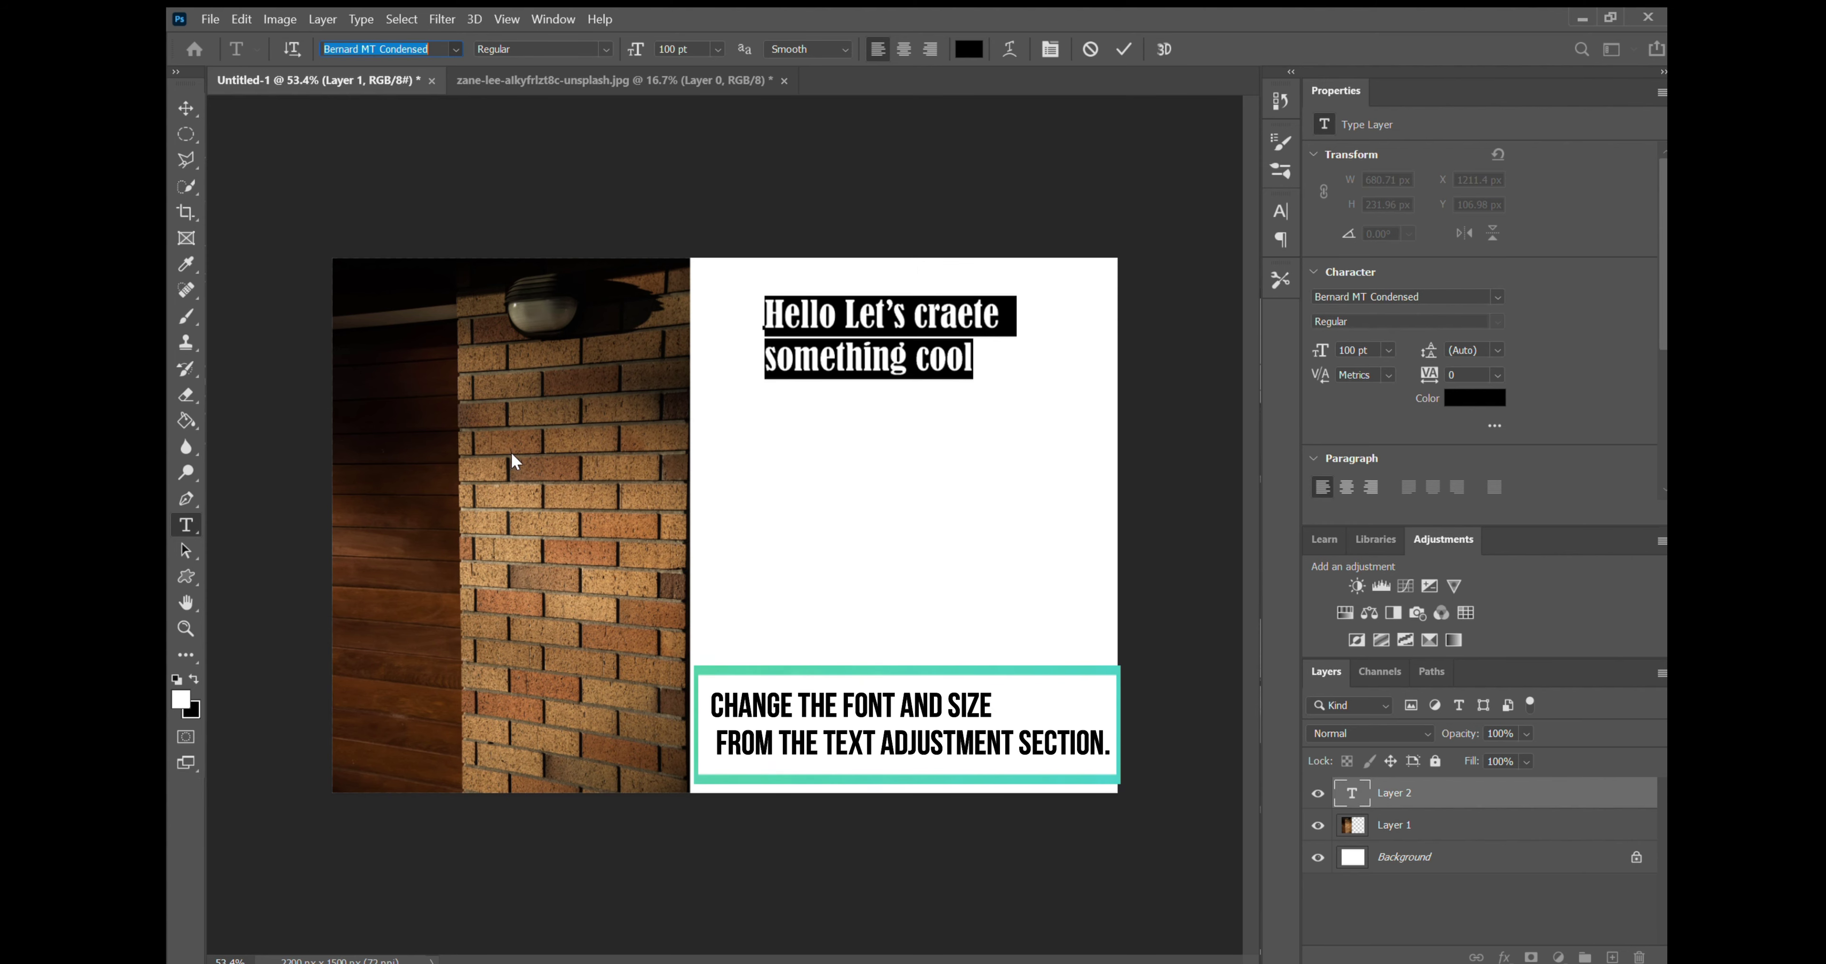
{"action": "key", "text": "Up"}
{"action": "key", "text": "Up"}
{"action": "key", "text": "Up"}
{"action": "key", "text": "Up"}
{"action": "key", "text": "Up"}
{"action": "key", "text": "Up"}
{"action": "key", "text": "Up"}
{"action": "key", "text": "Up"}
{"action": "key", "text": "Up"}
{"action": "key", "text": "Up"}
{"action": "key", "text": "Up"}
{"action": "key", "text": "Up"}
{"action": "key", "text": "Up"}
{"action": "key", "text": "Up"}
{"action": "key", "text": "Up"}
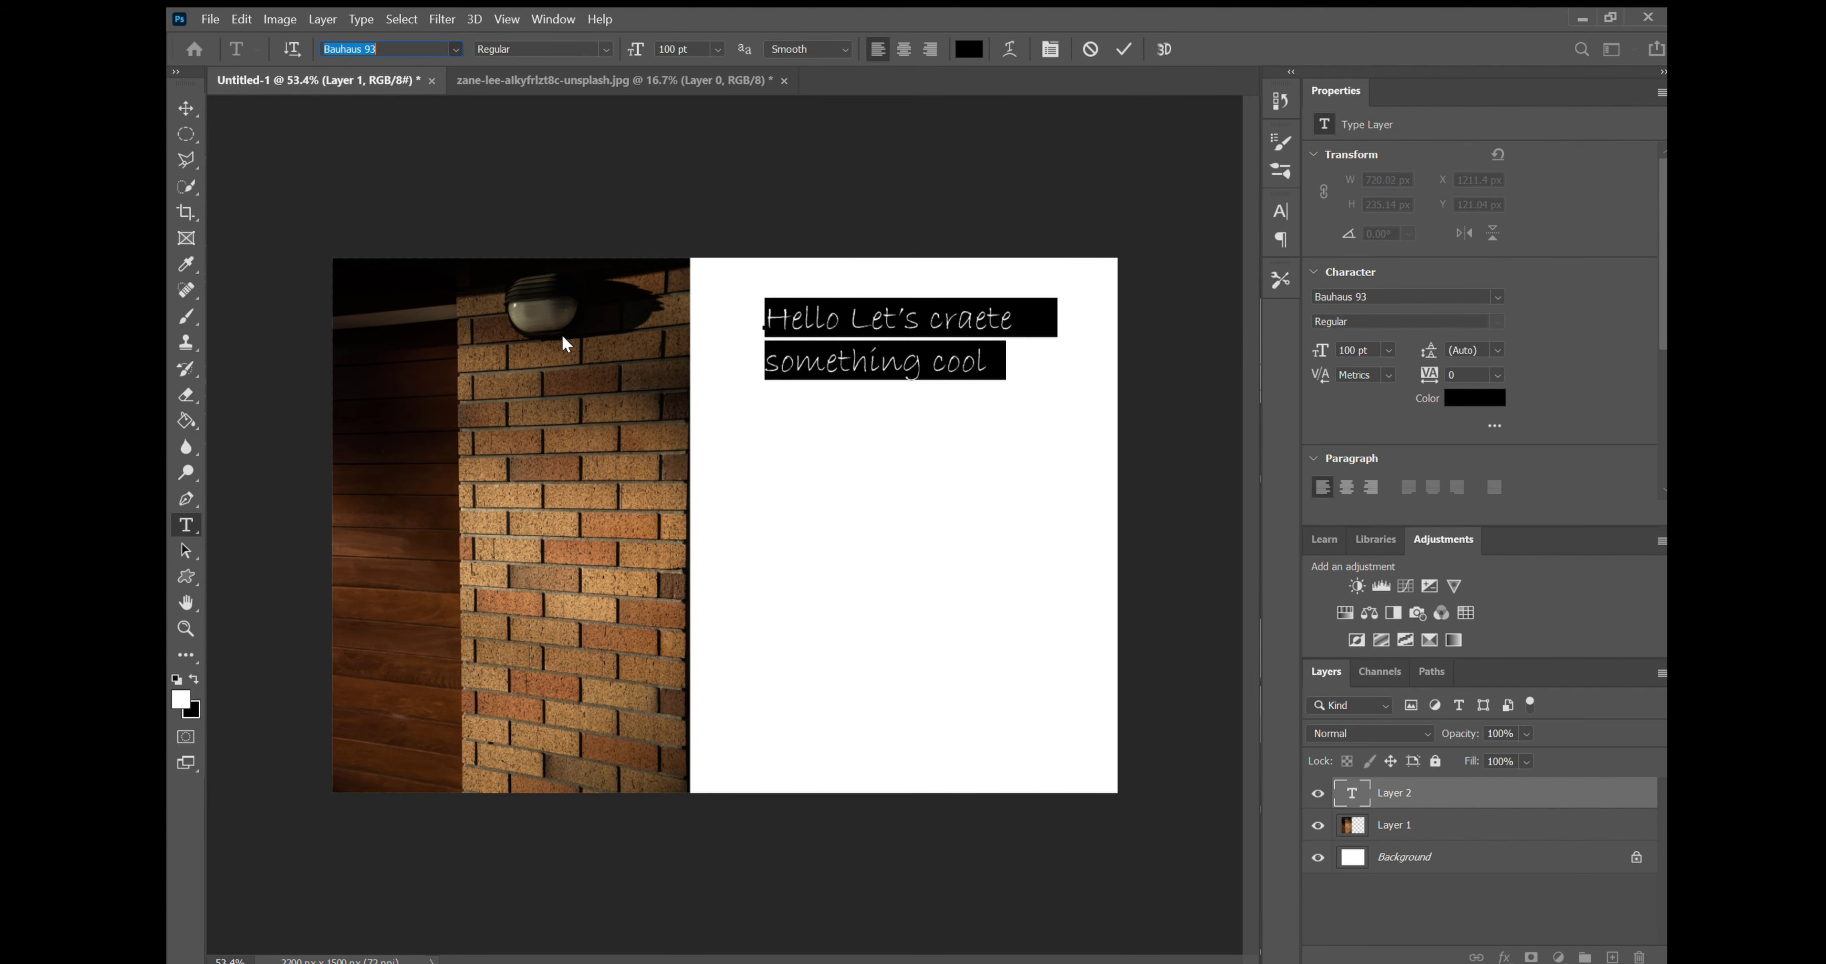
{"action": "key", "text": "Down"}
{"action": "key", "text": "Down"}
{"action": "key", "text": "Down"}
{"action": "key", "text": "Down"}
{"action": "key", "text": "Down"}
{"action": "key", "text": "Down"}
{"action": "key", "text": "Down"}
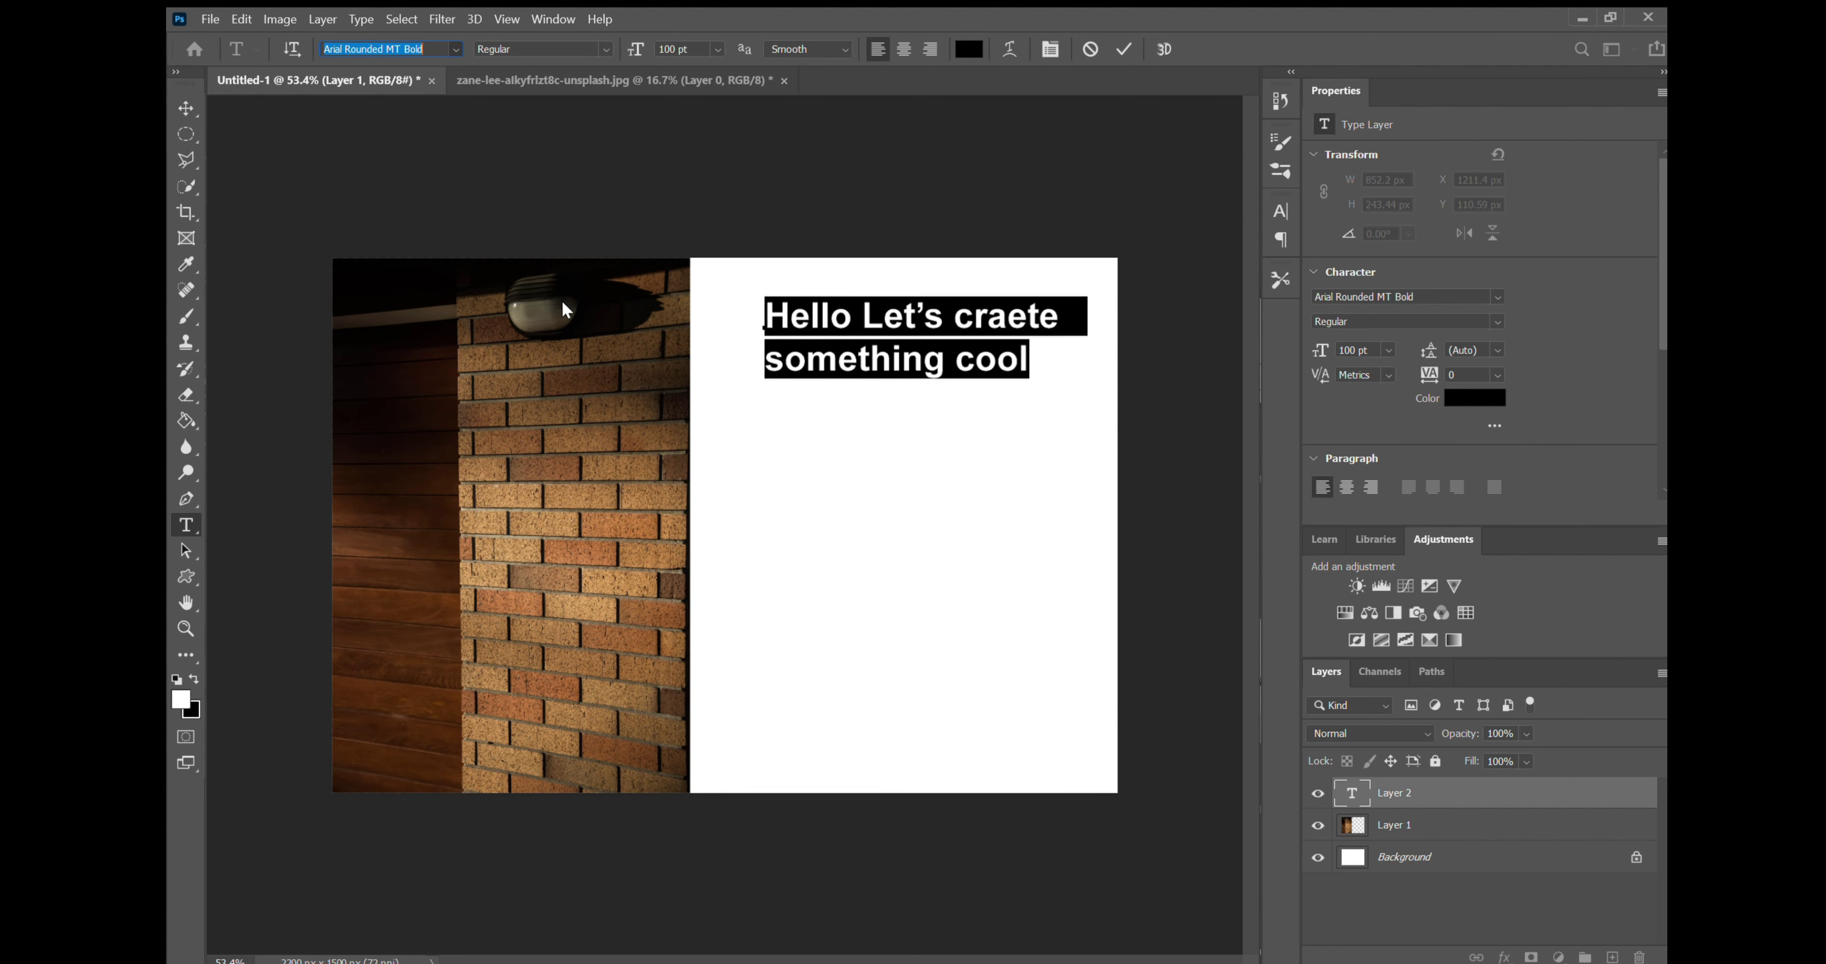
{"action": "key", "text": "Escape"}
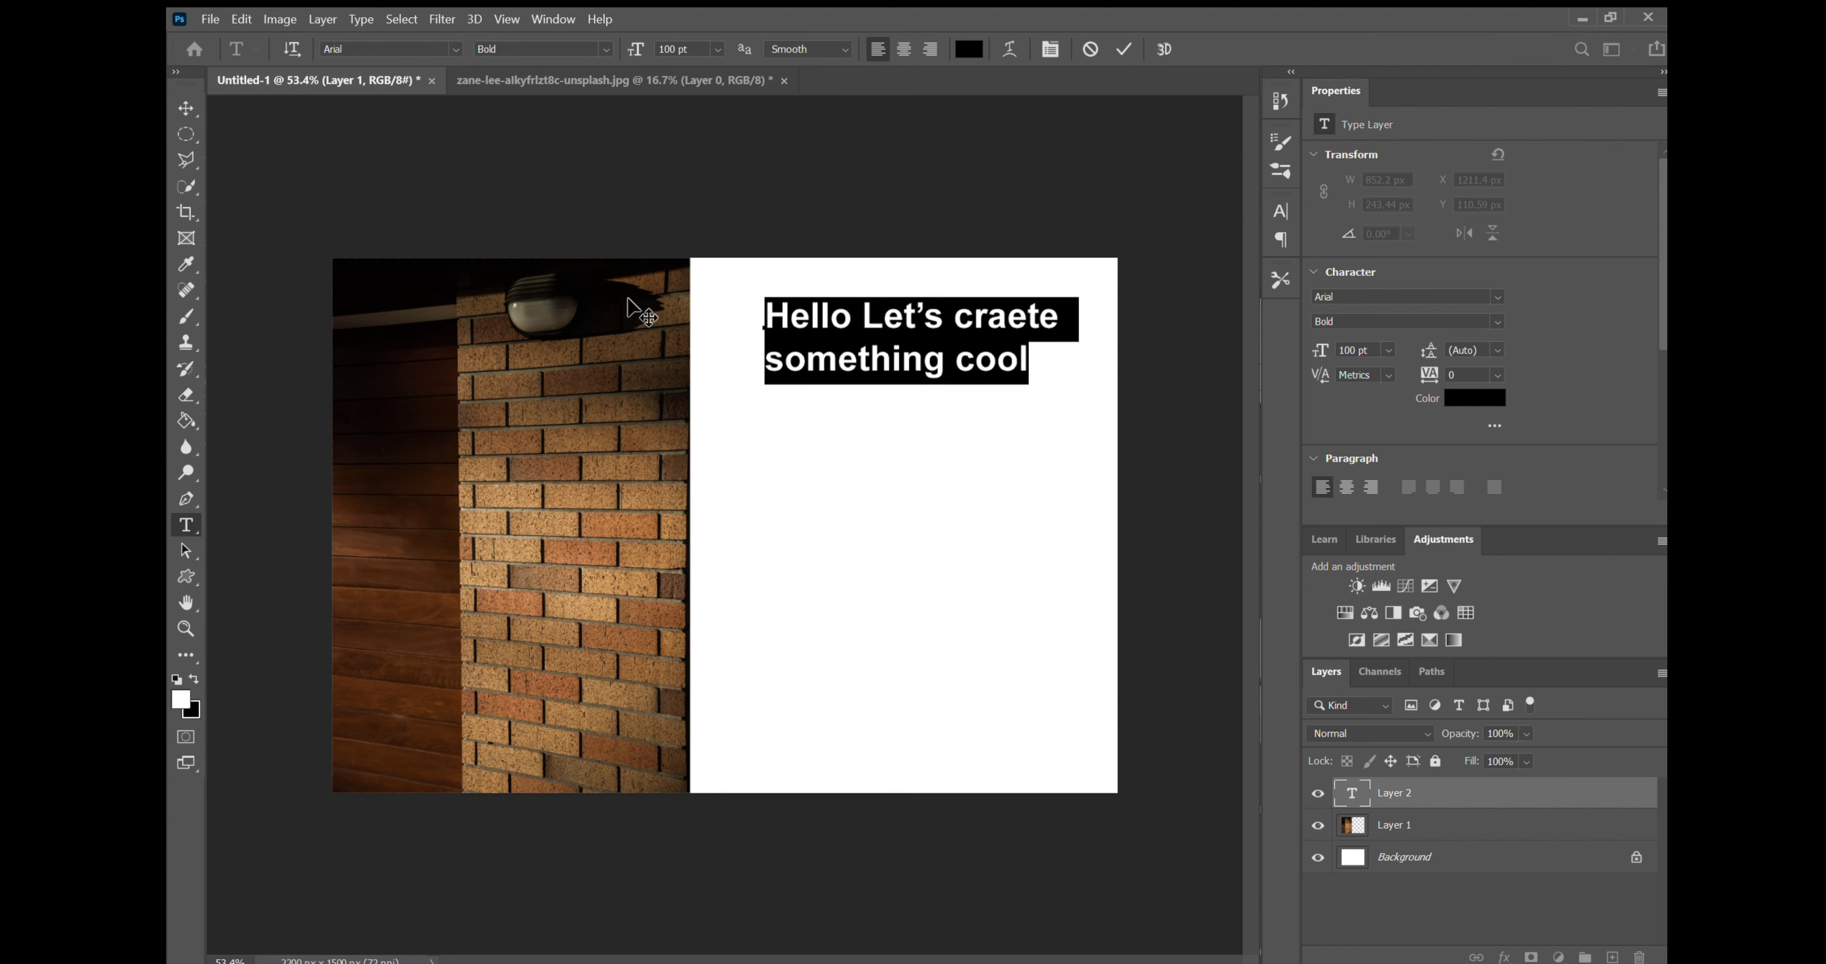
Enlarge the text proportionally with Free Transform to about 110.74 pt and place it near the top of the white area
{"action": "left_click", "coordinate": [808, 333]}
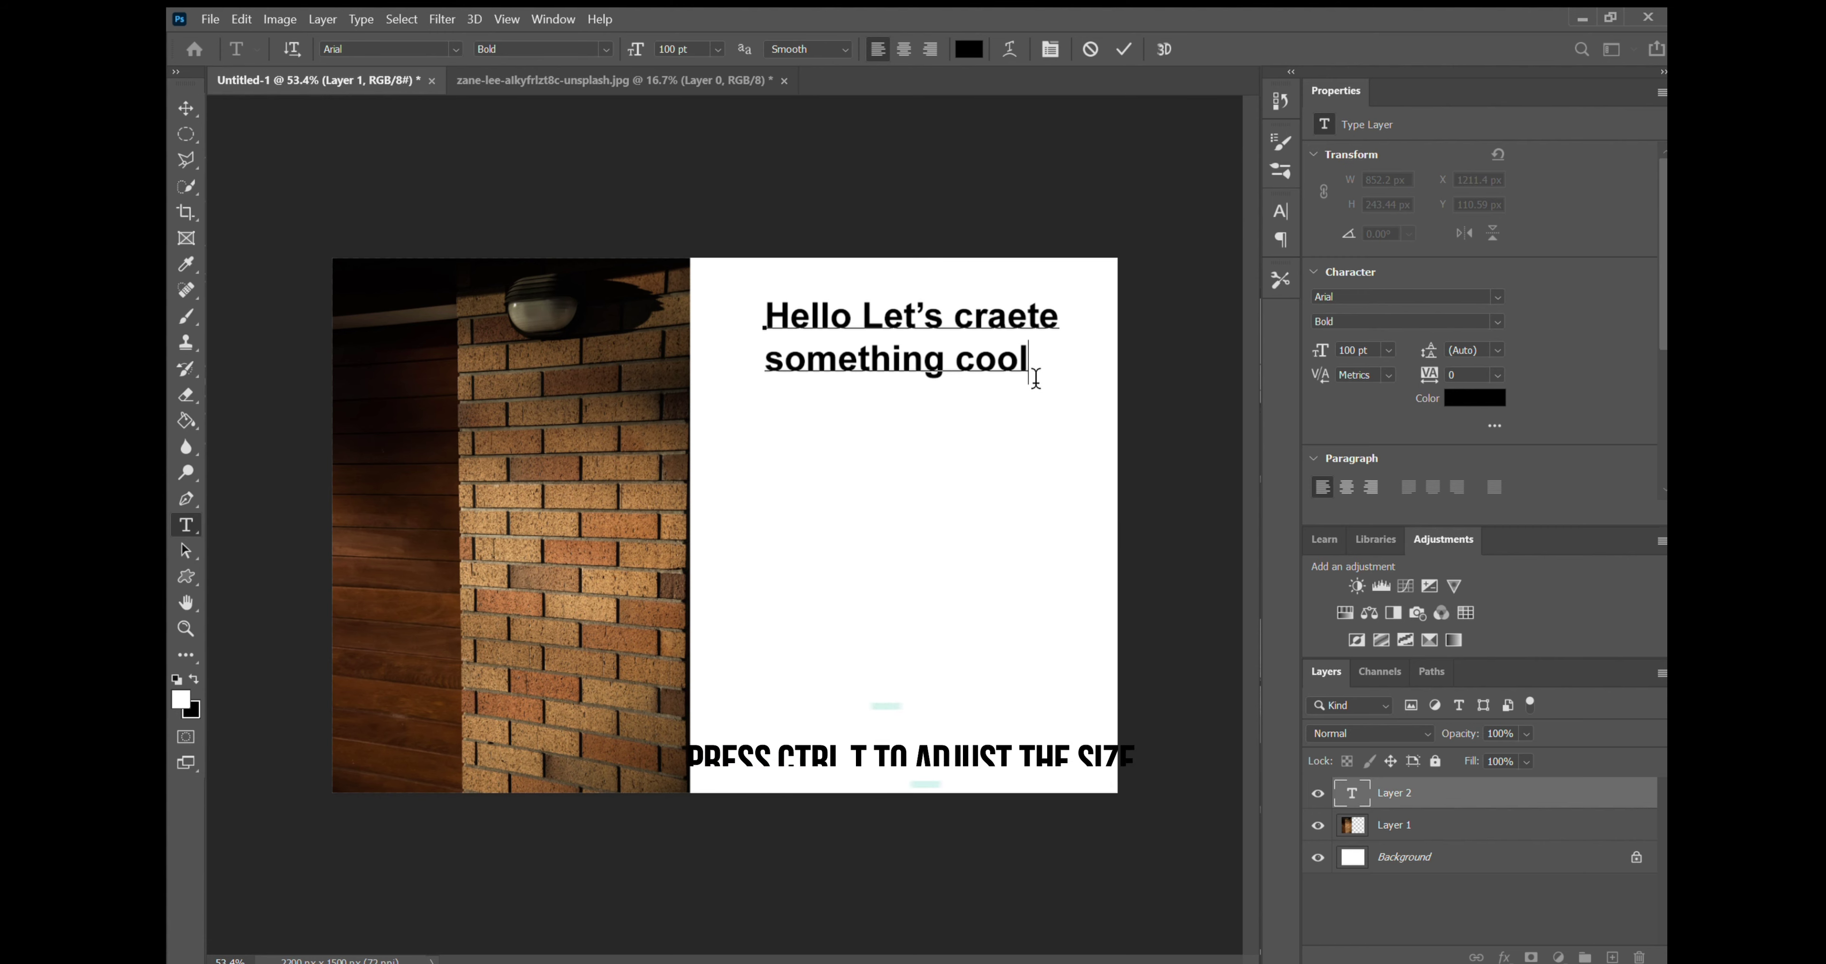
{"action": "left_click", "coordinate": [770, 317]}
{"action": "mouse_move", "coordinate": [770, 317]}
{"action": "left_mouse_down"}
{"action": "mouse_move", "coordinate": [1048, 374]}
{"action": "mouse_move", "coordinate": [798, 303]}
{"action": "mouse_move", "coordinate": [765, 317]}
{"action": "left_mouse_up"}
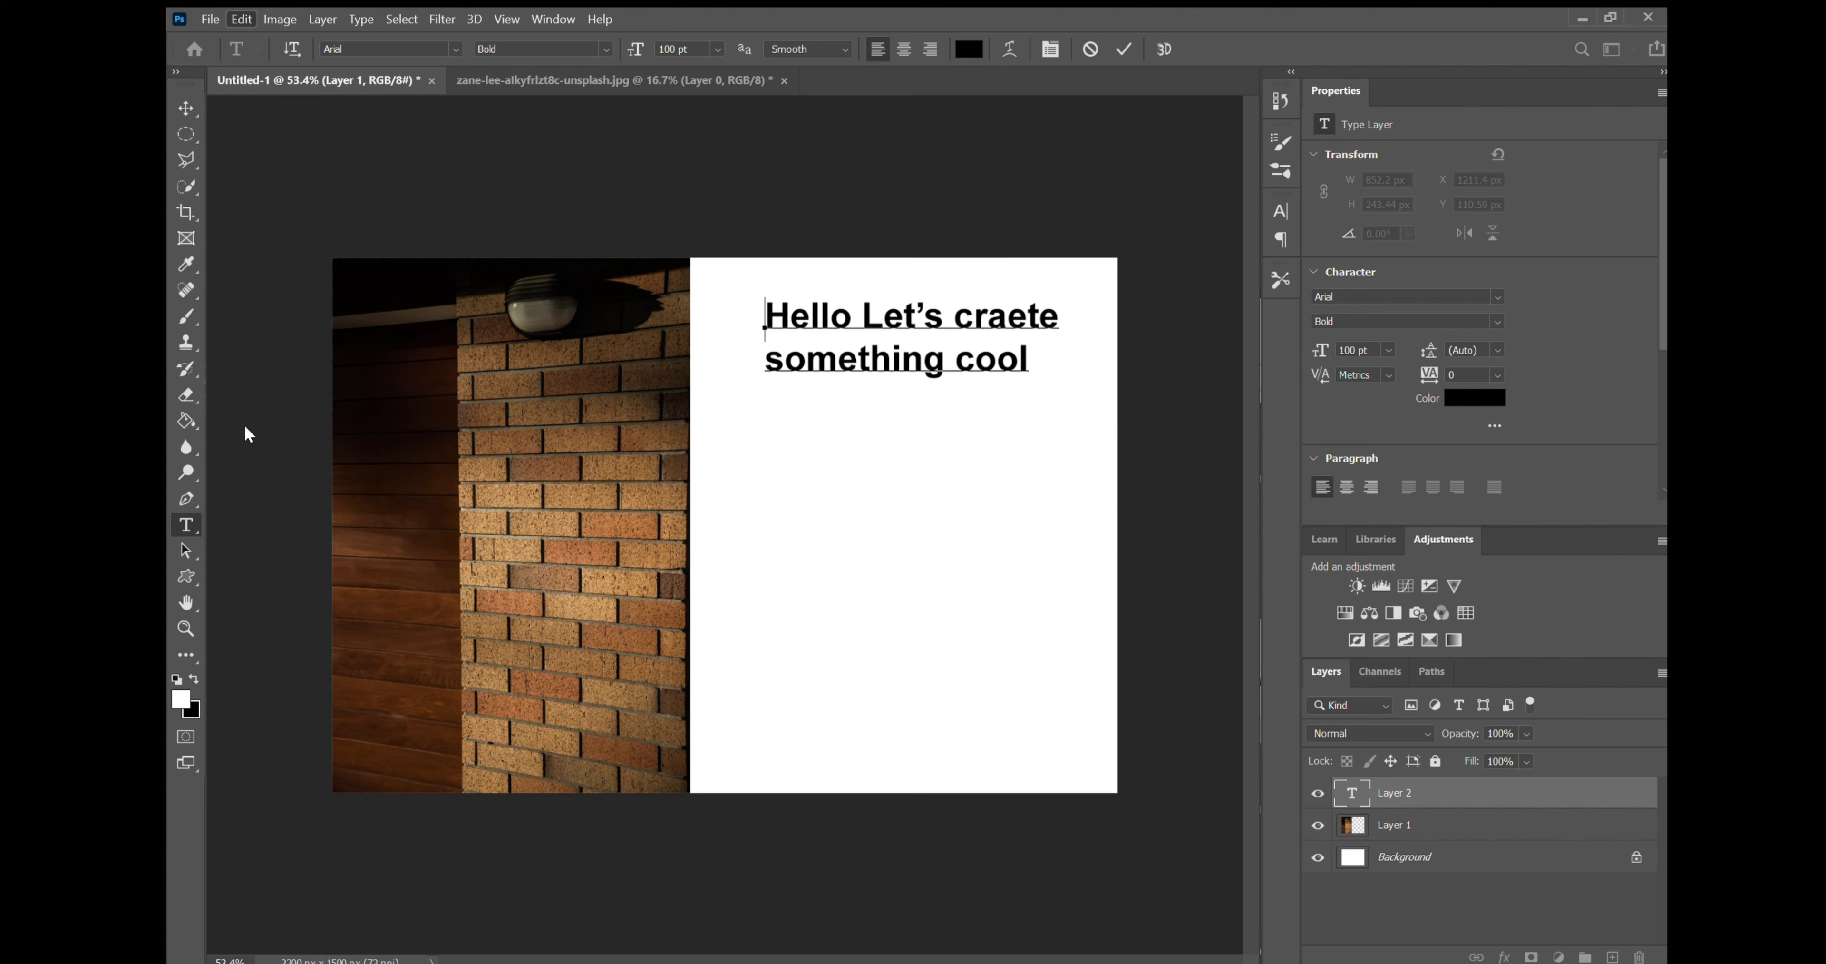
{"action": "key", "text": "ctrl+t"}
{"action": "left_click_drag", "start_coordinate": [770, 292], "coordinate": [814, 314]}
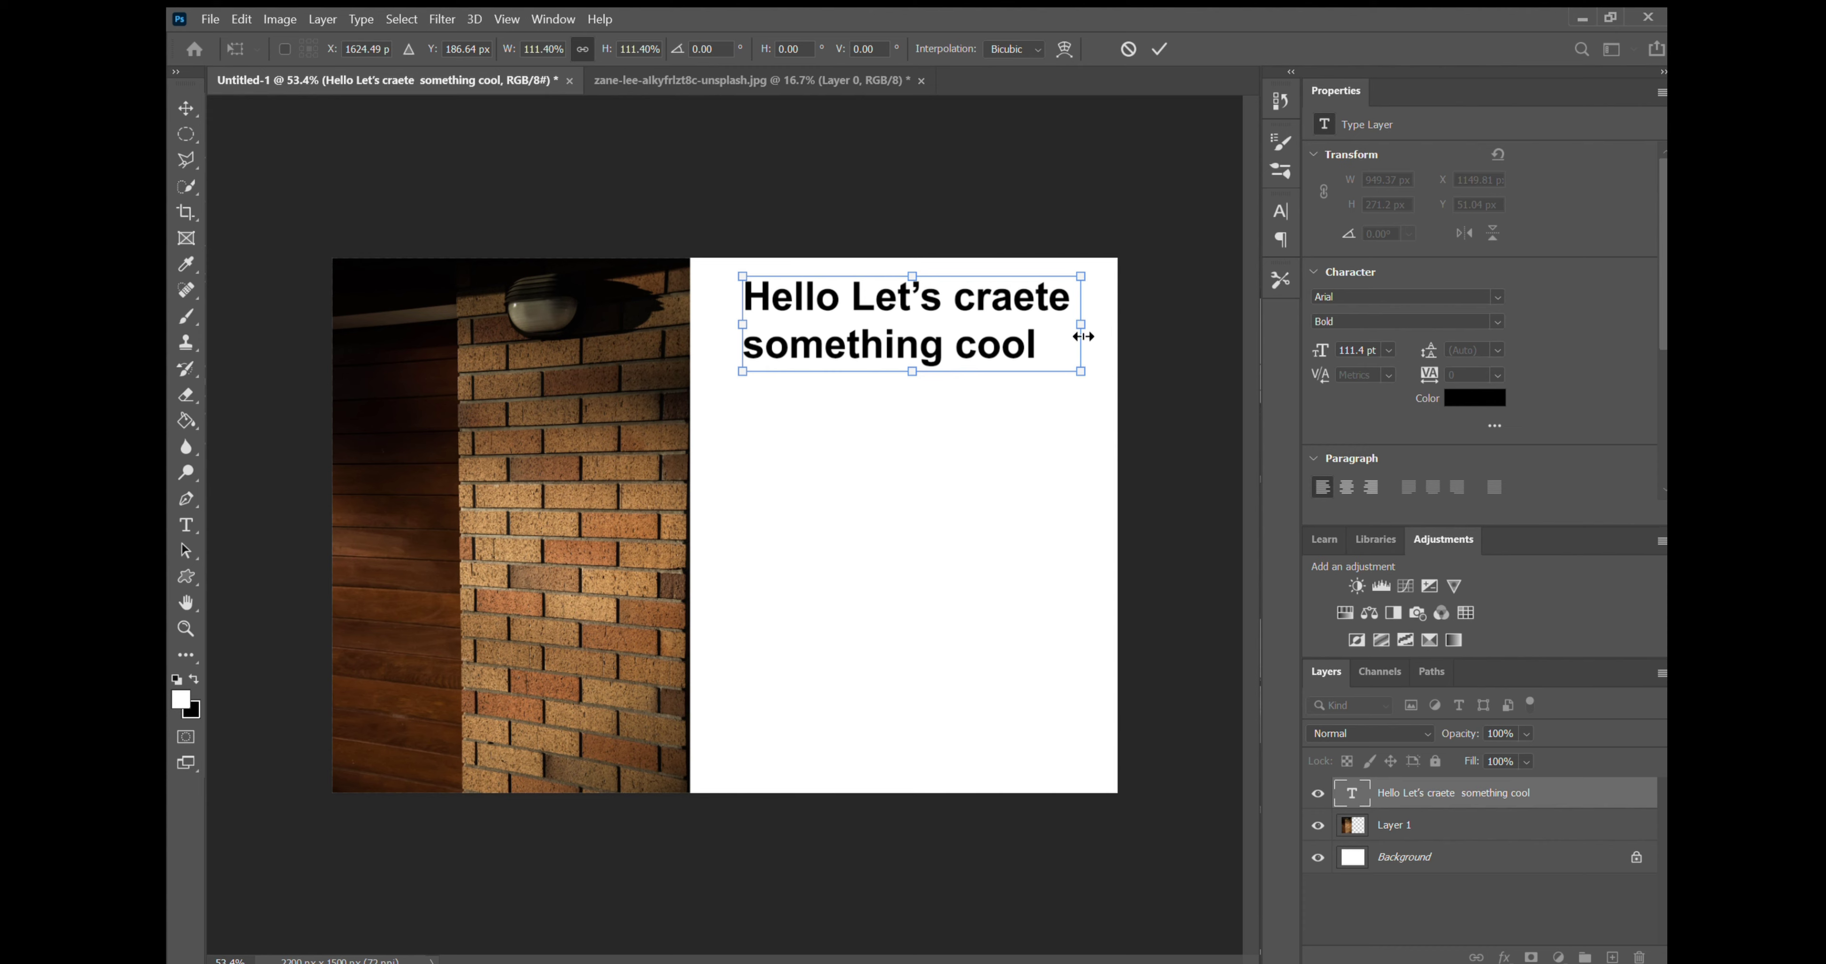
{"action": "mouse_move", "coordinate": [1089, 332]}
{"action": "left_mouse_down"}
{"action": "mouse_move", "coordinate": [1105, 331]}
{"action": "mouse_move", "coordinate": [1087, 332]}
{"action": "left_mouse_up"}
{"action": "left_click_drag", "start_coordinate": [992, 285], "coordinate": [990, 285]}
{"action": "key", "text": "Return"}
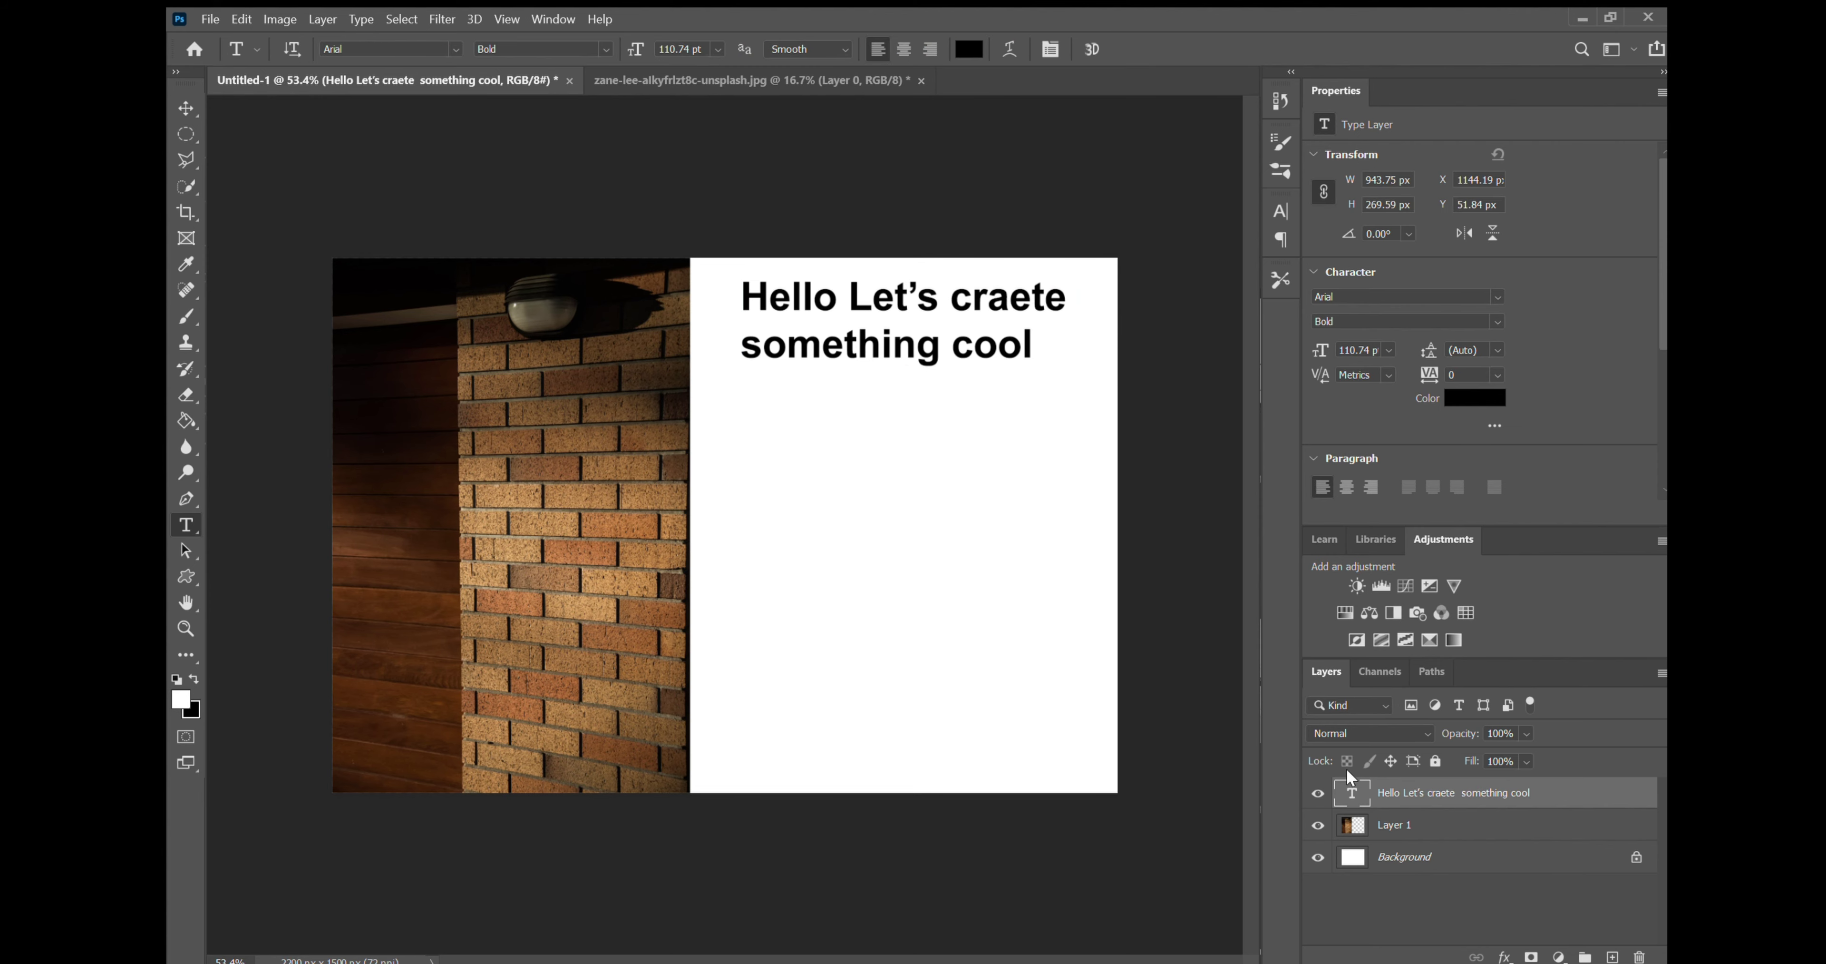
Add a text layer below the heading with three lines: "Name-" plus the person's first name, "Cource part- 1" and "Application- Photoshop"
{"action": "left_click", "coordinate": [734, 454]}
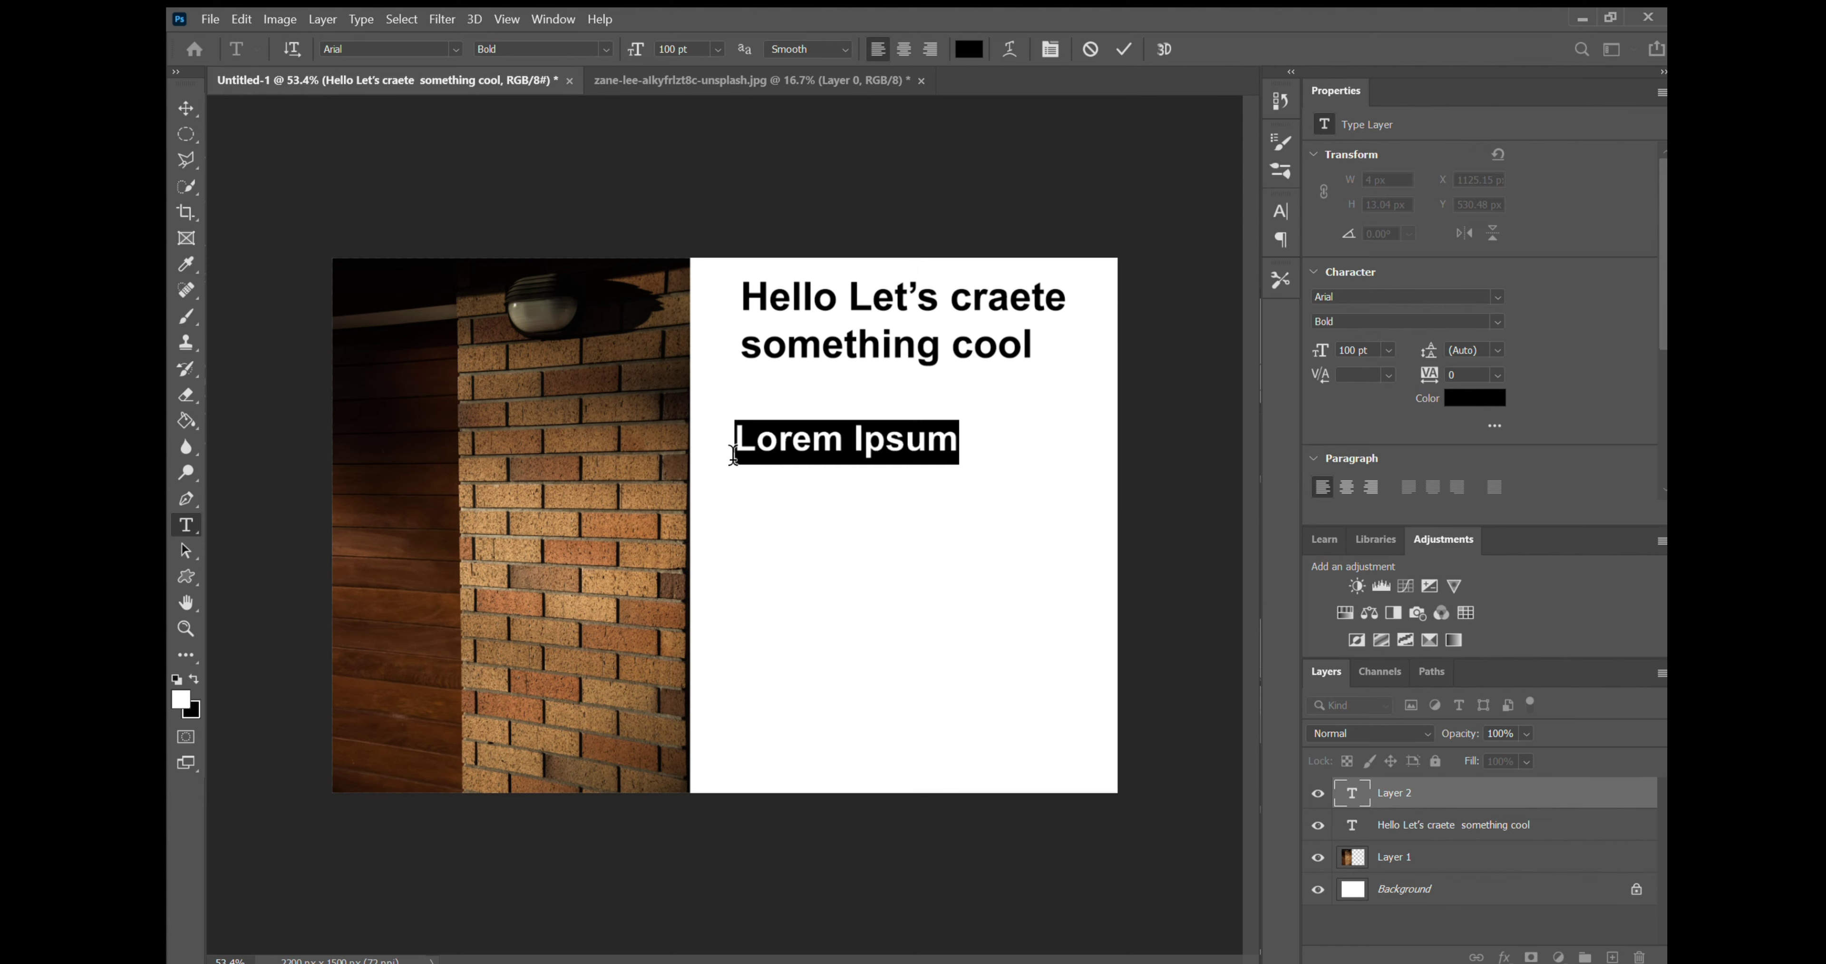
{"action": "key", "text": "BackSpace"}
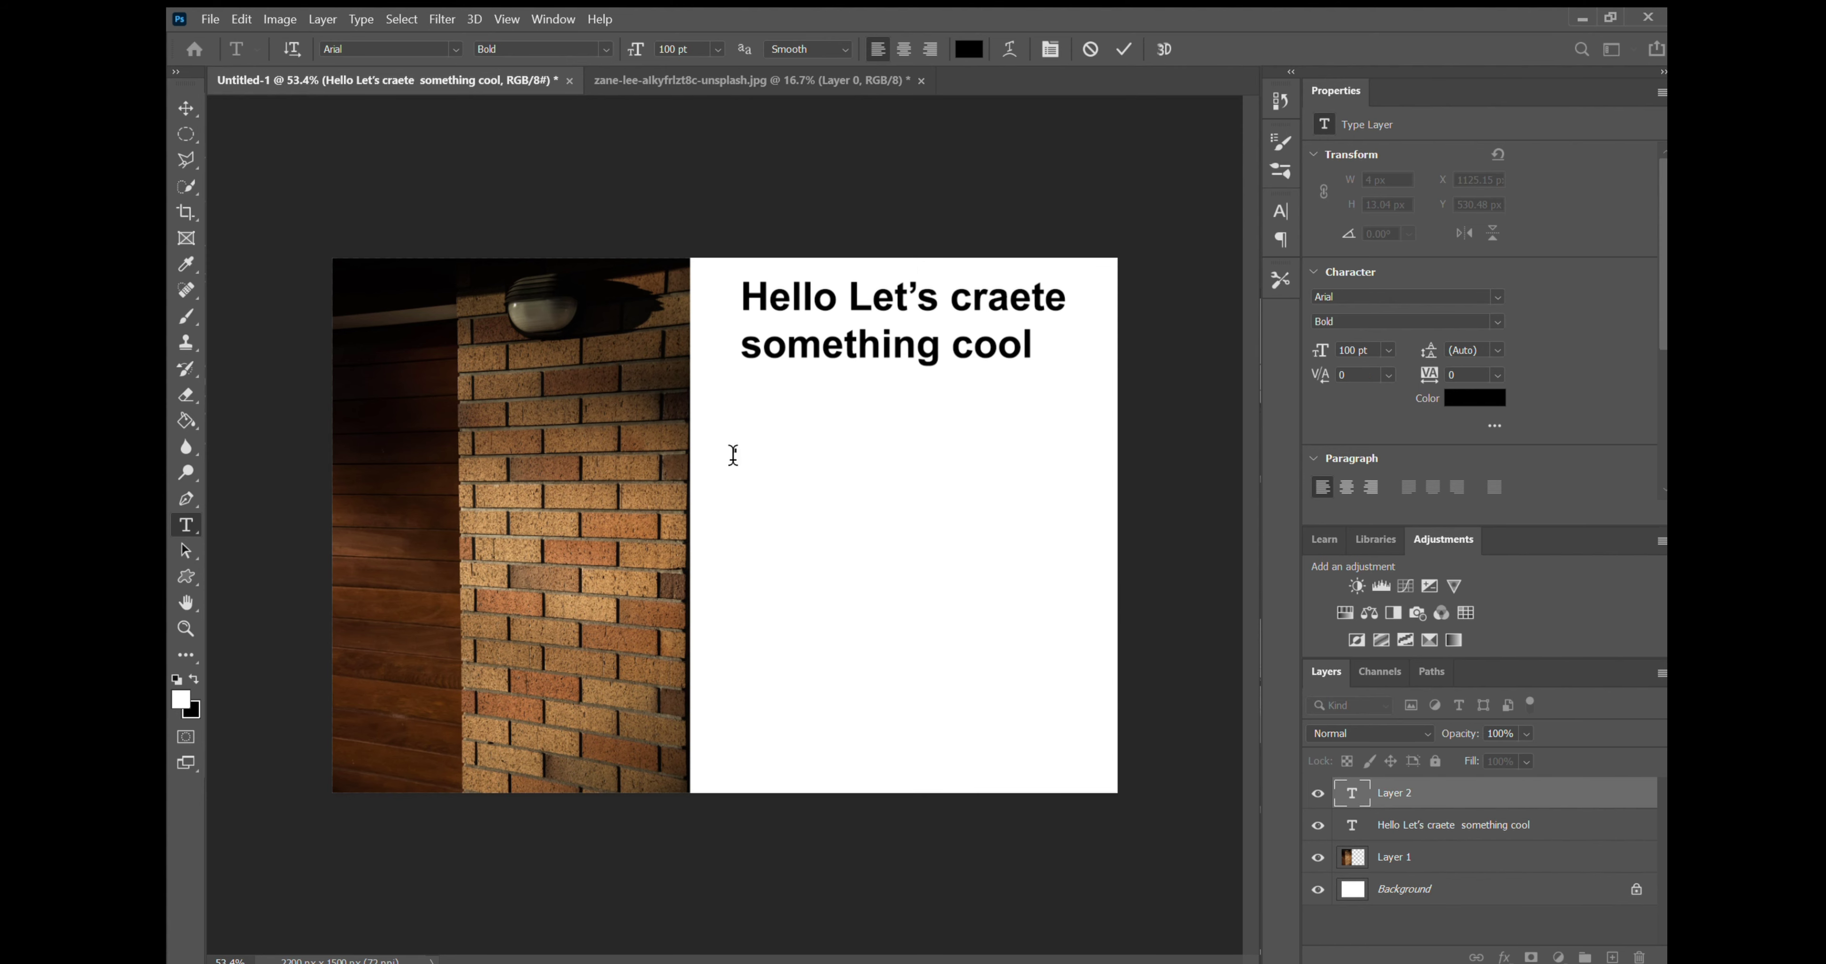
{"action": "type", "text": "Name"}
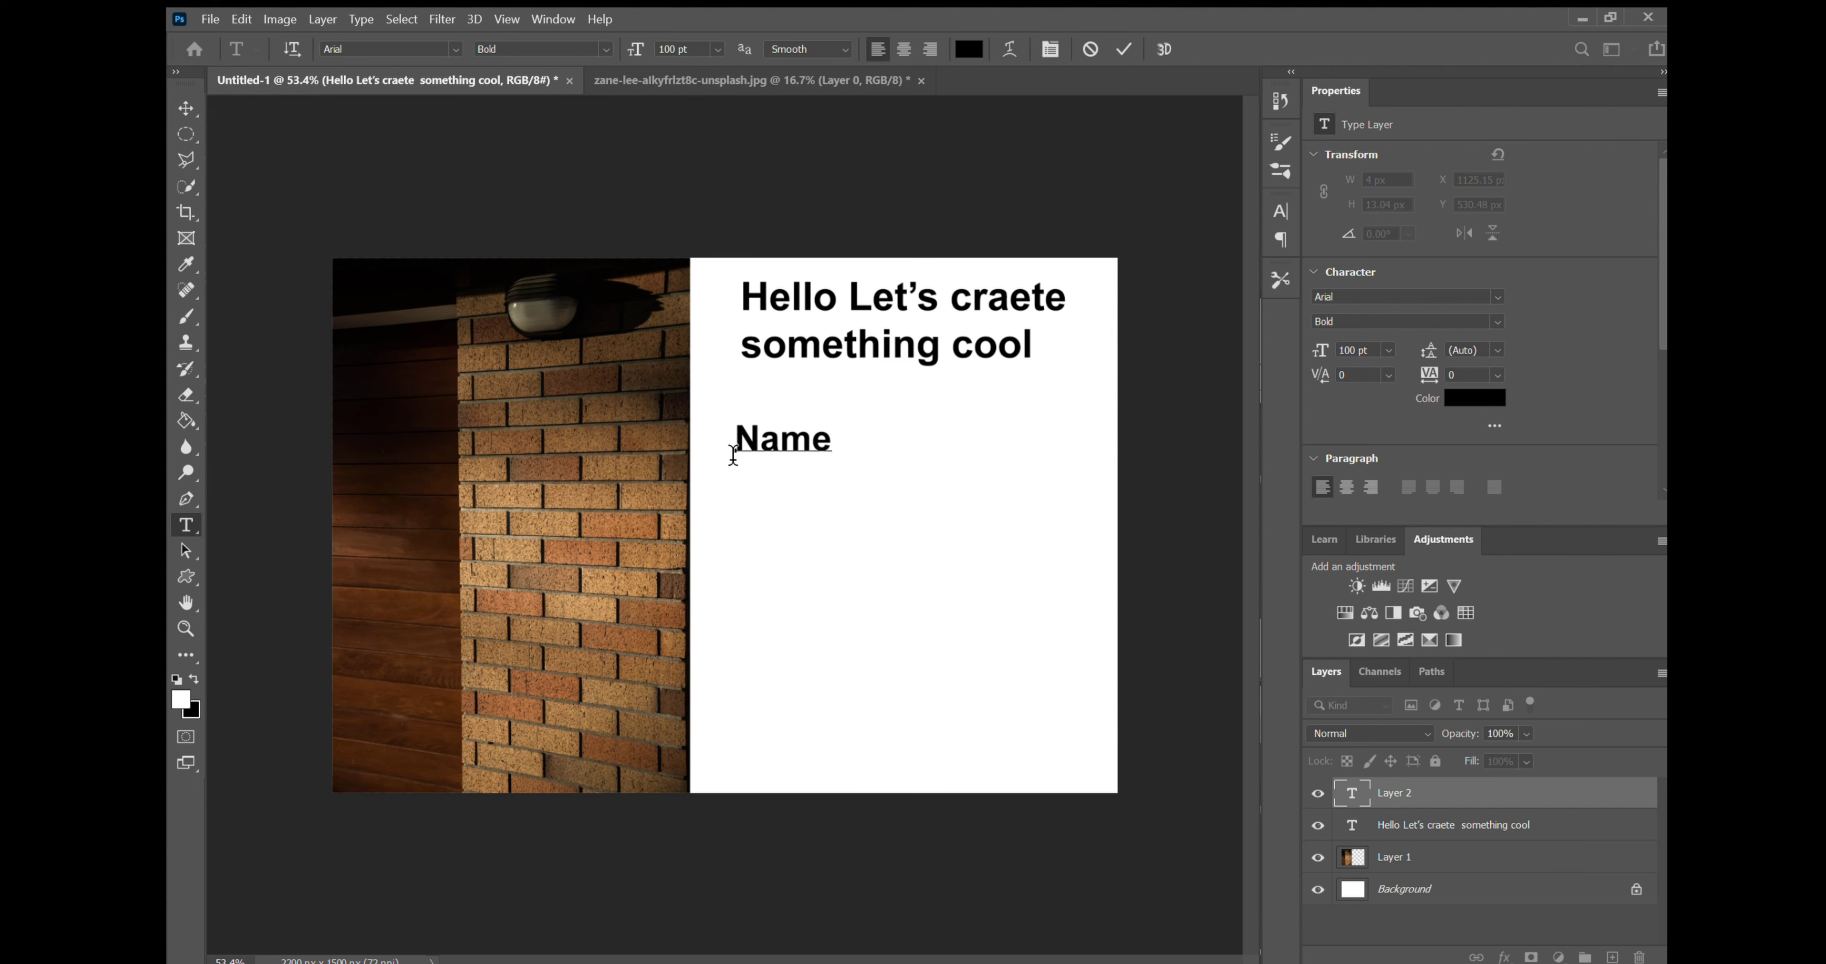
{"action": "type", "text": "- Divyansh"}
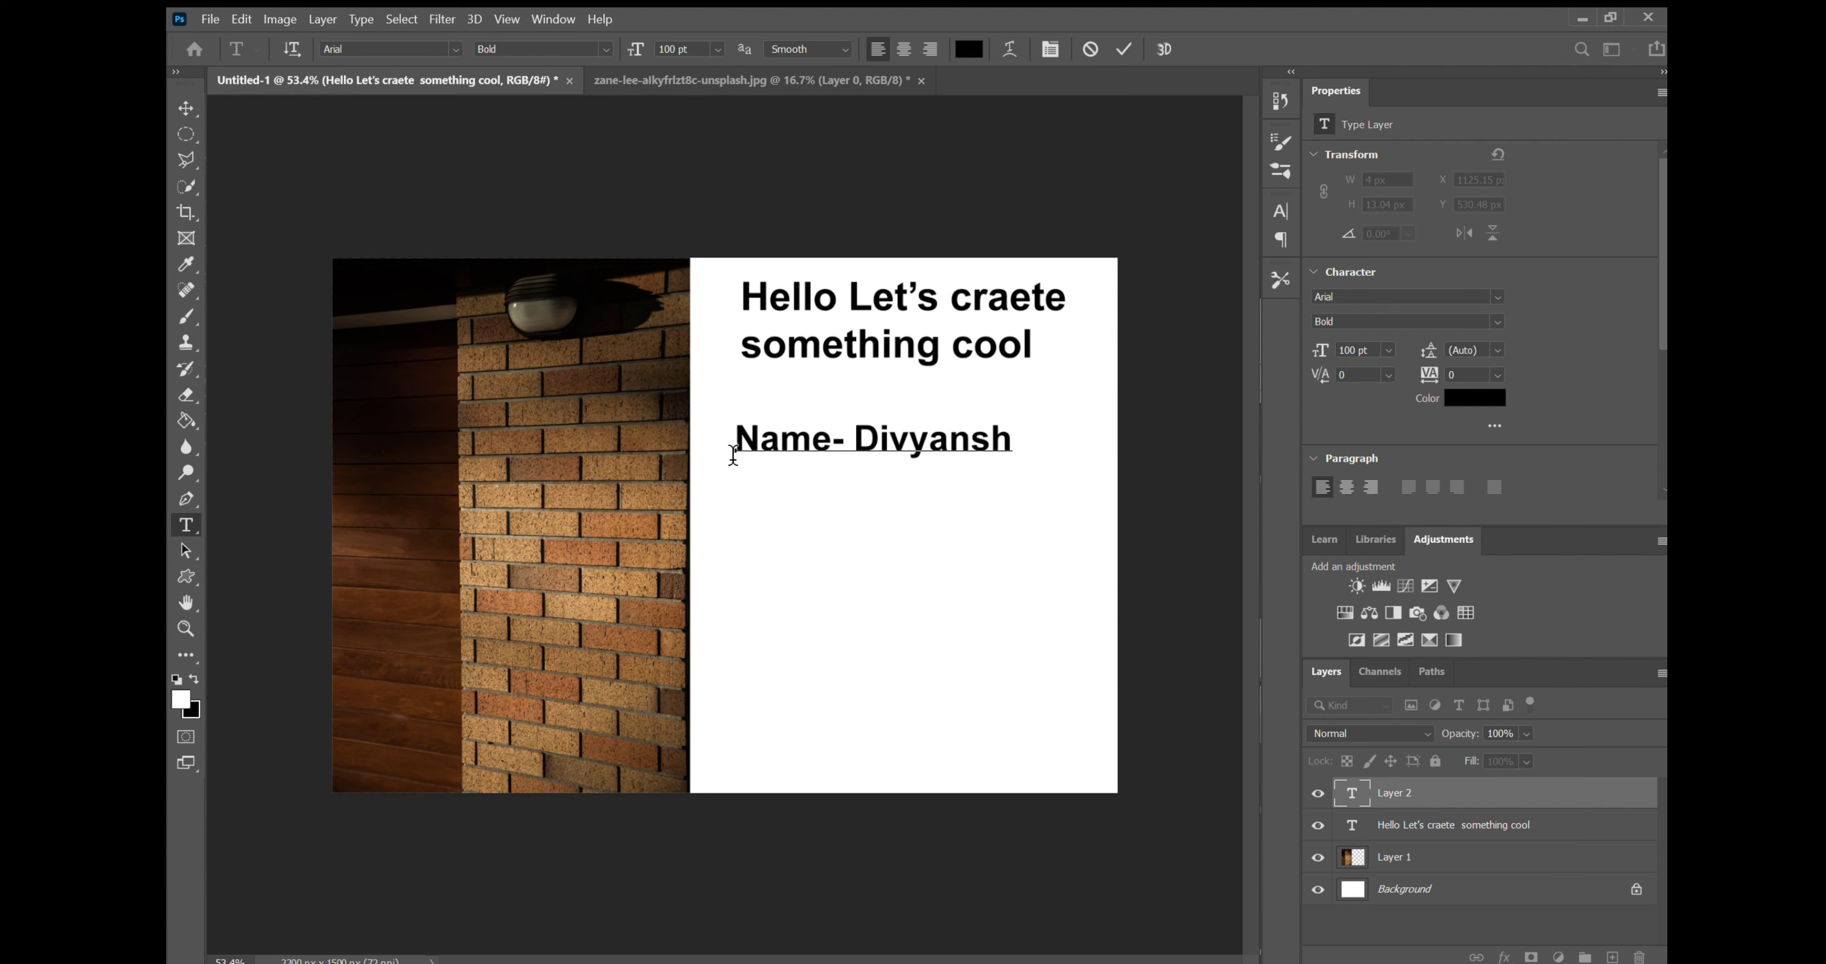
{"action": "type", "text": "Cource"}
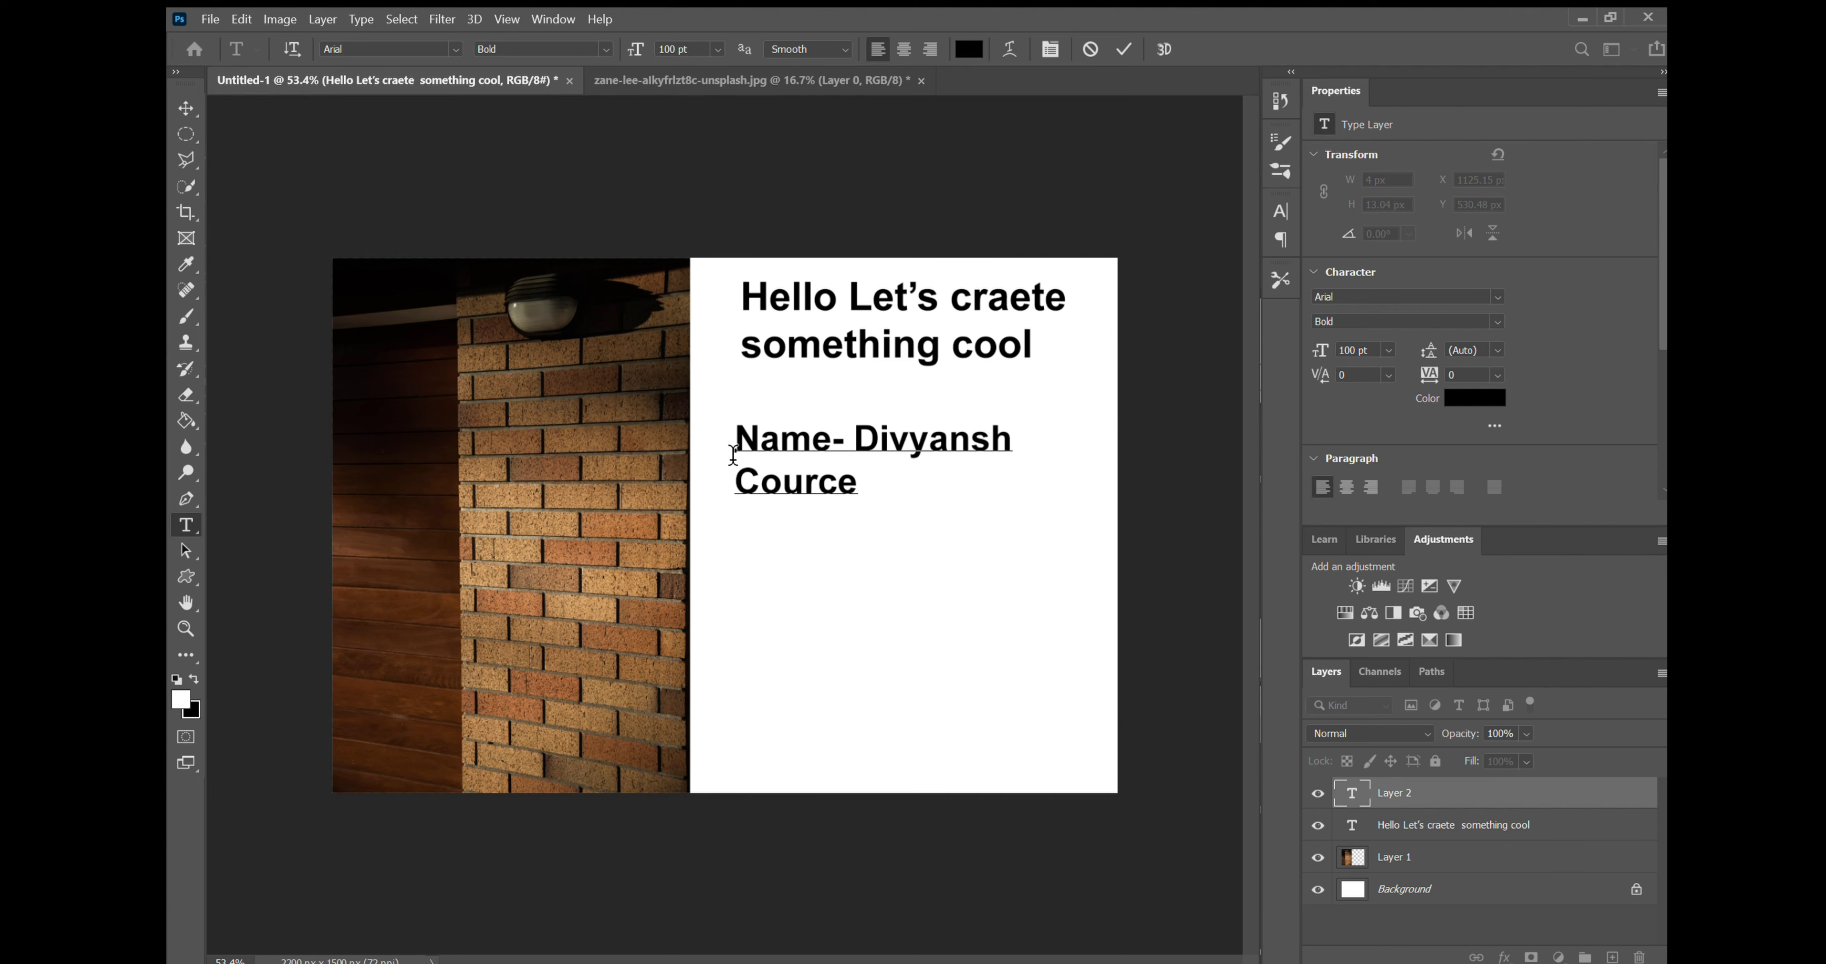
{"action": "type", "text": " part"}
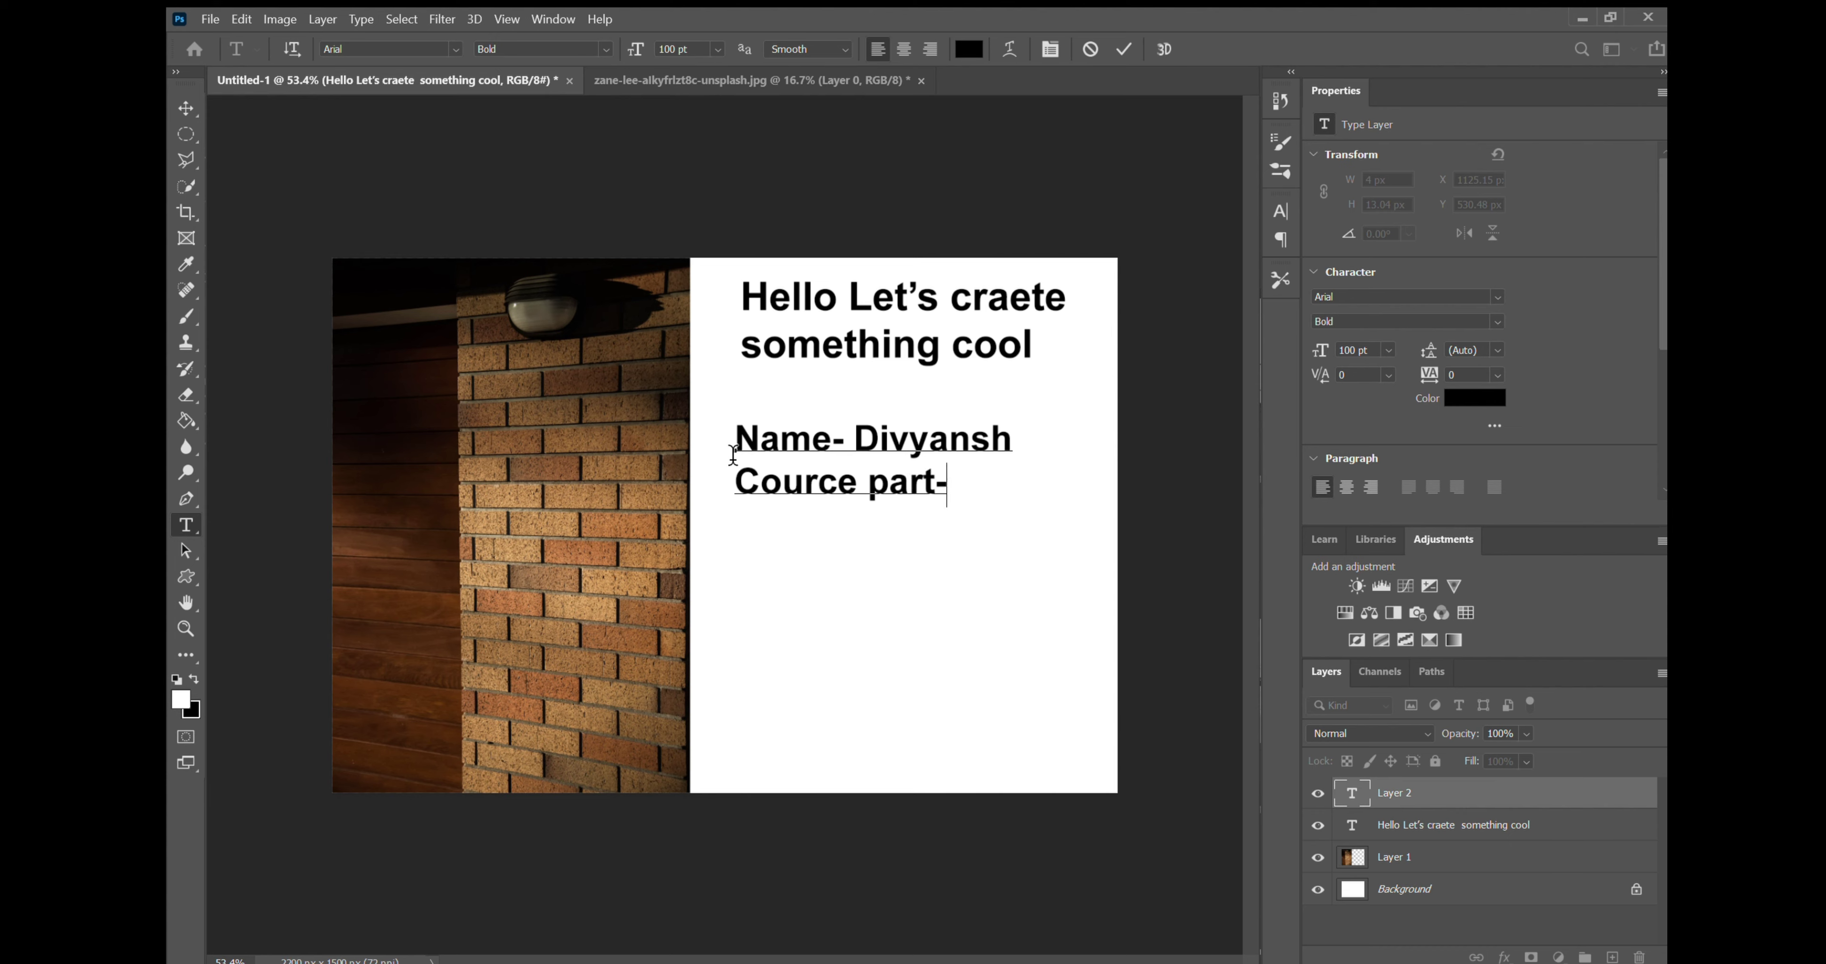
{"action": "type", "text": "- 1 Ap"}
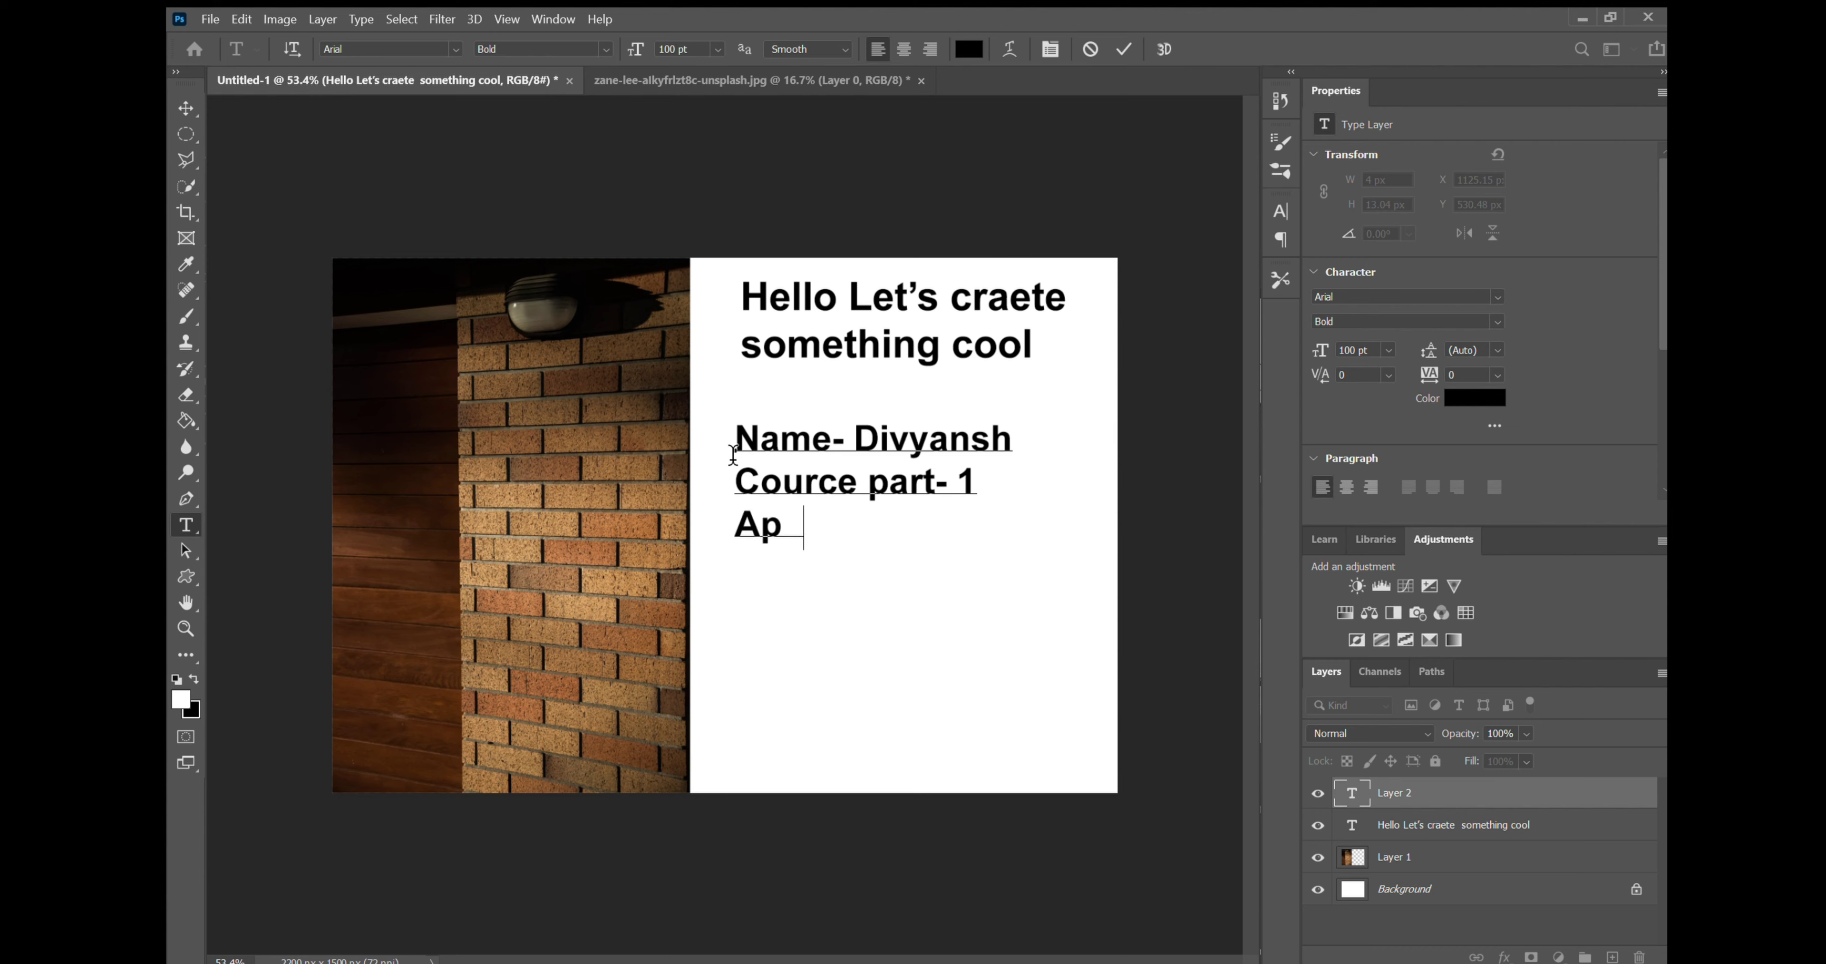
{"action": "type", "text": "plicatio"}
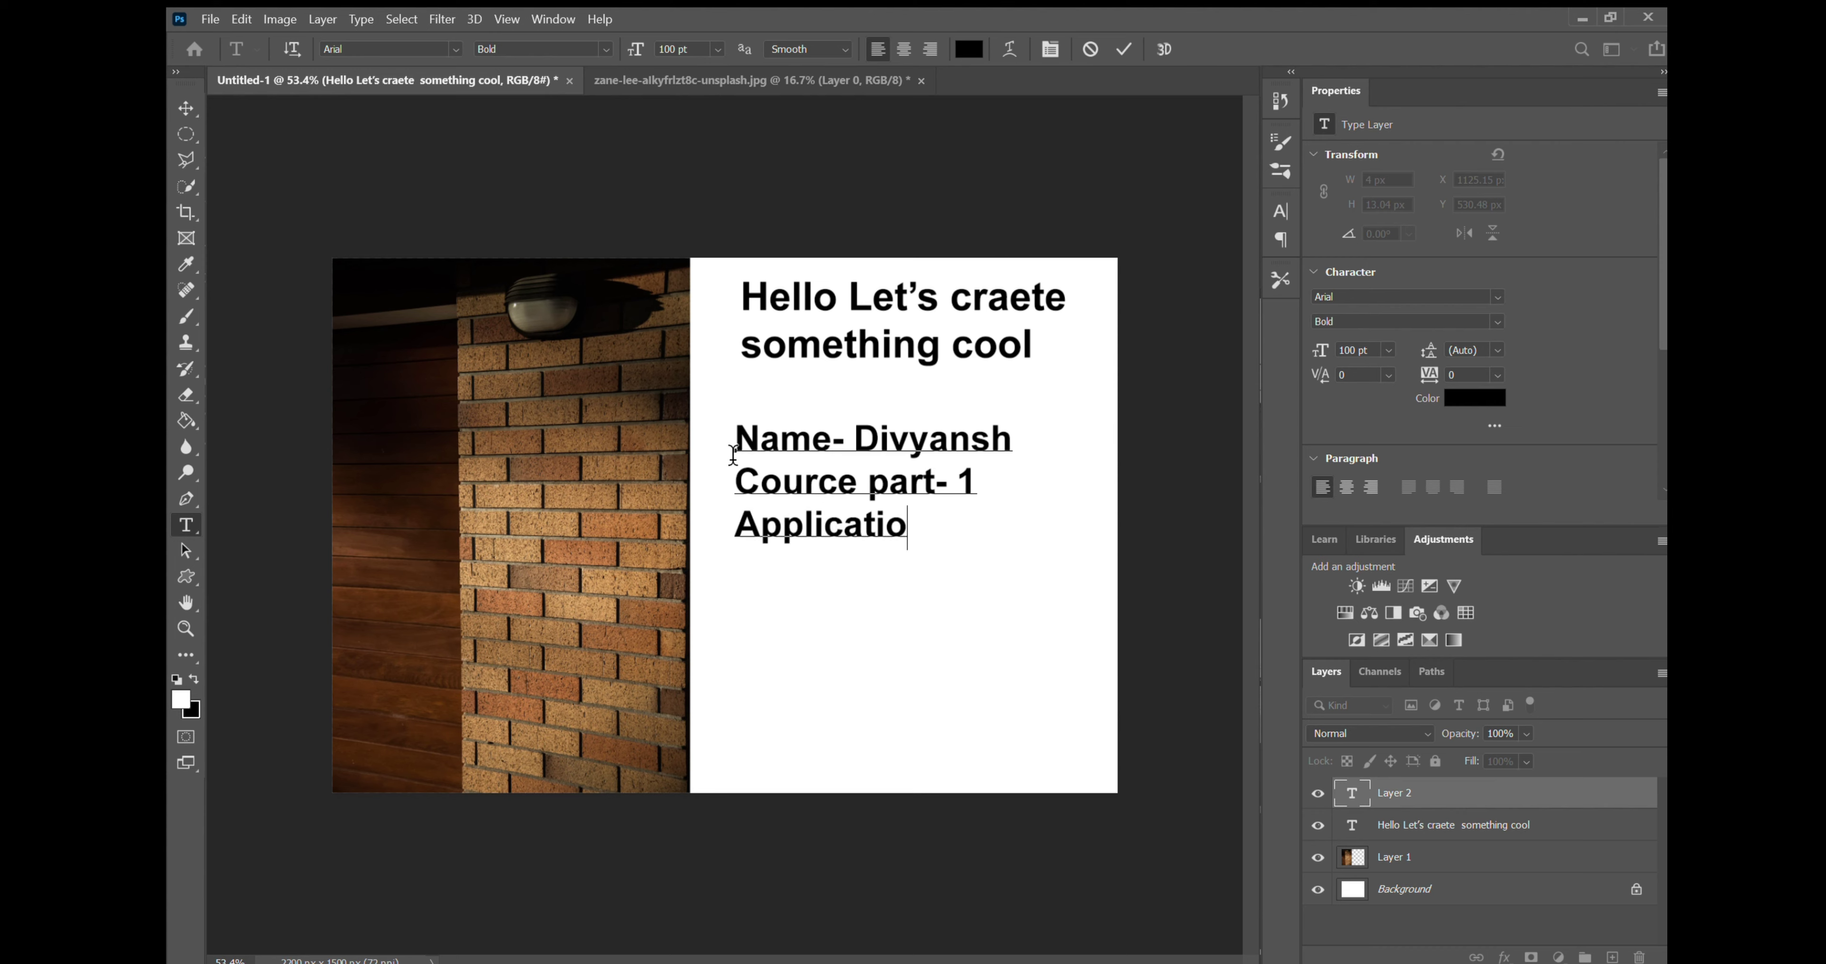
{"action": "type", "text": "n- Photosho"}
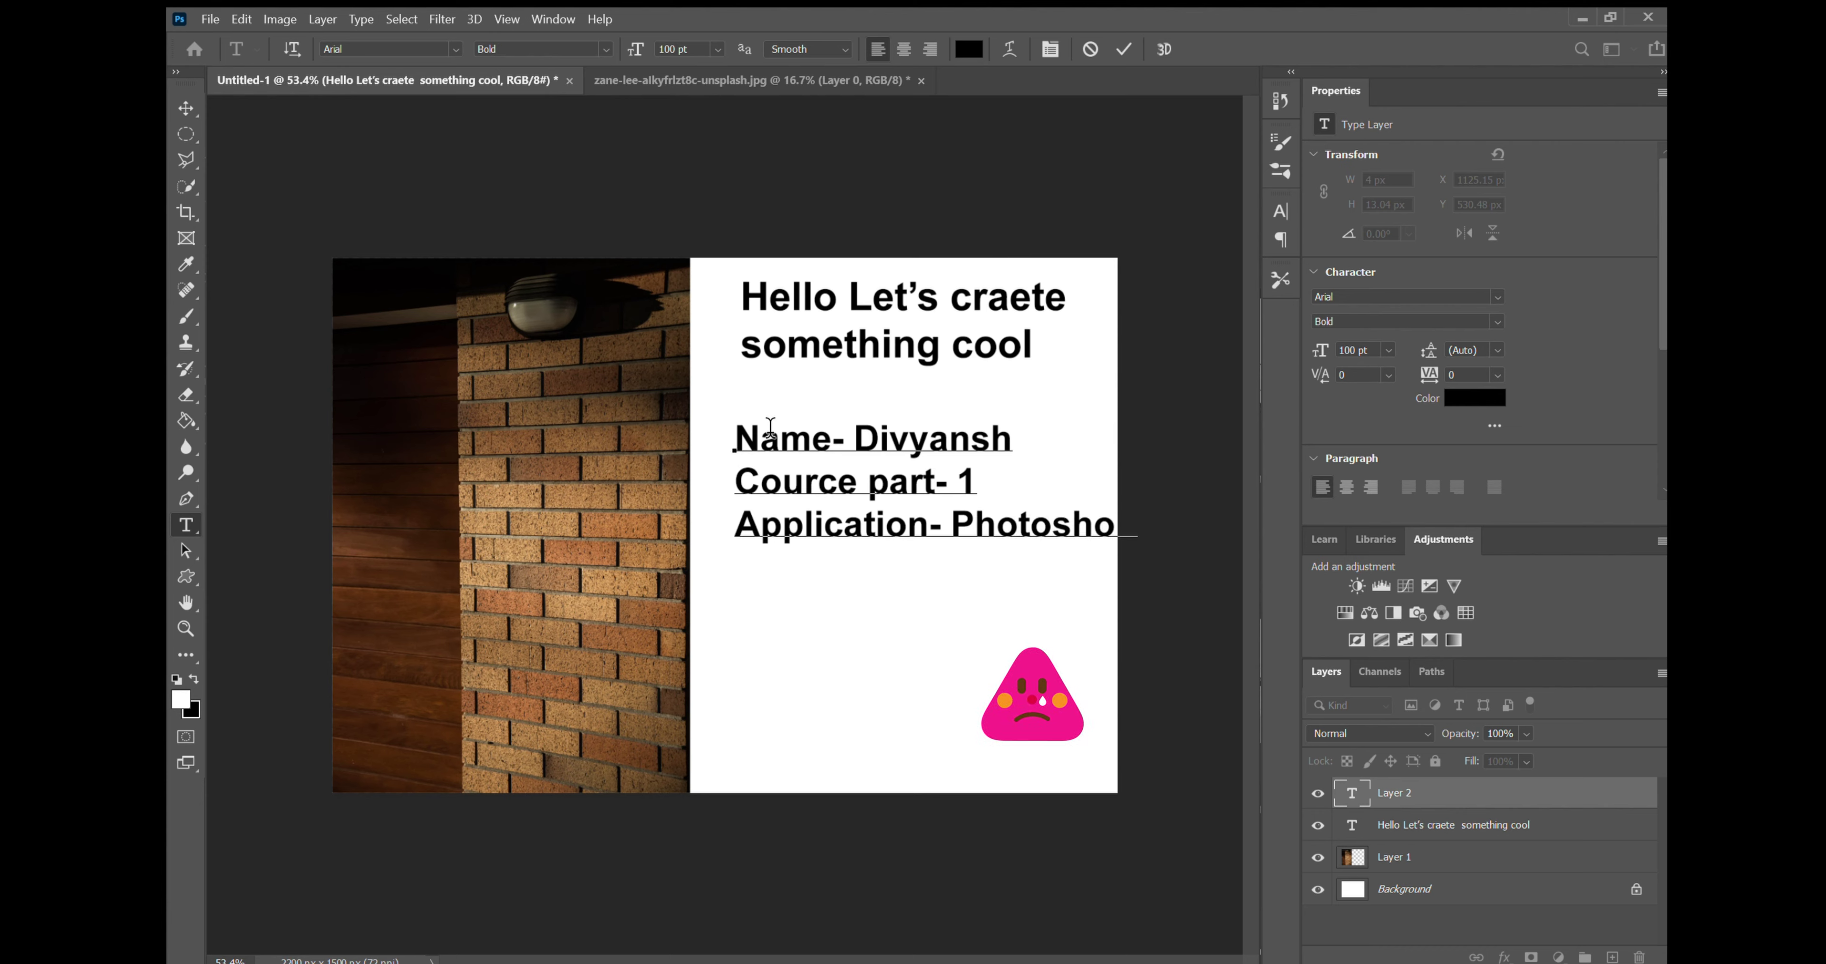
Select all three detail lines and reduce their font size, trying 95 pt and settling on 91 pt
{"action": "left_click", "coordinate": [747, 437]}
{"action": "left_click_drag", "start_coordinate": [737, 437], "coordinate": [1134, 528]}
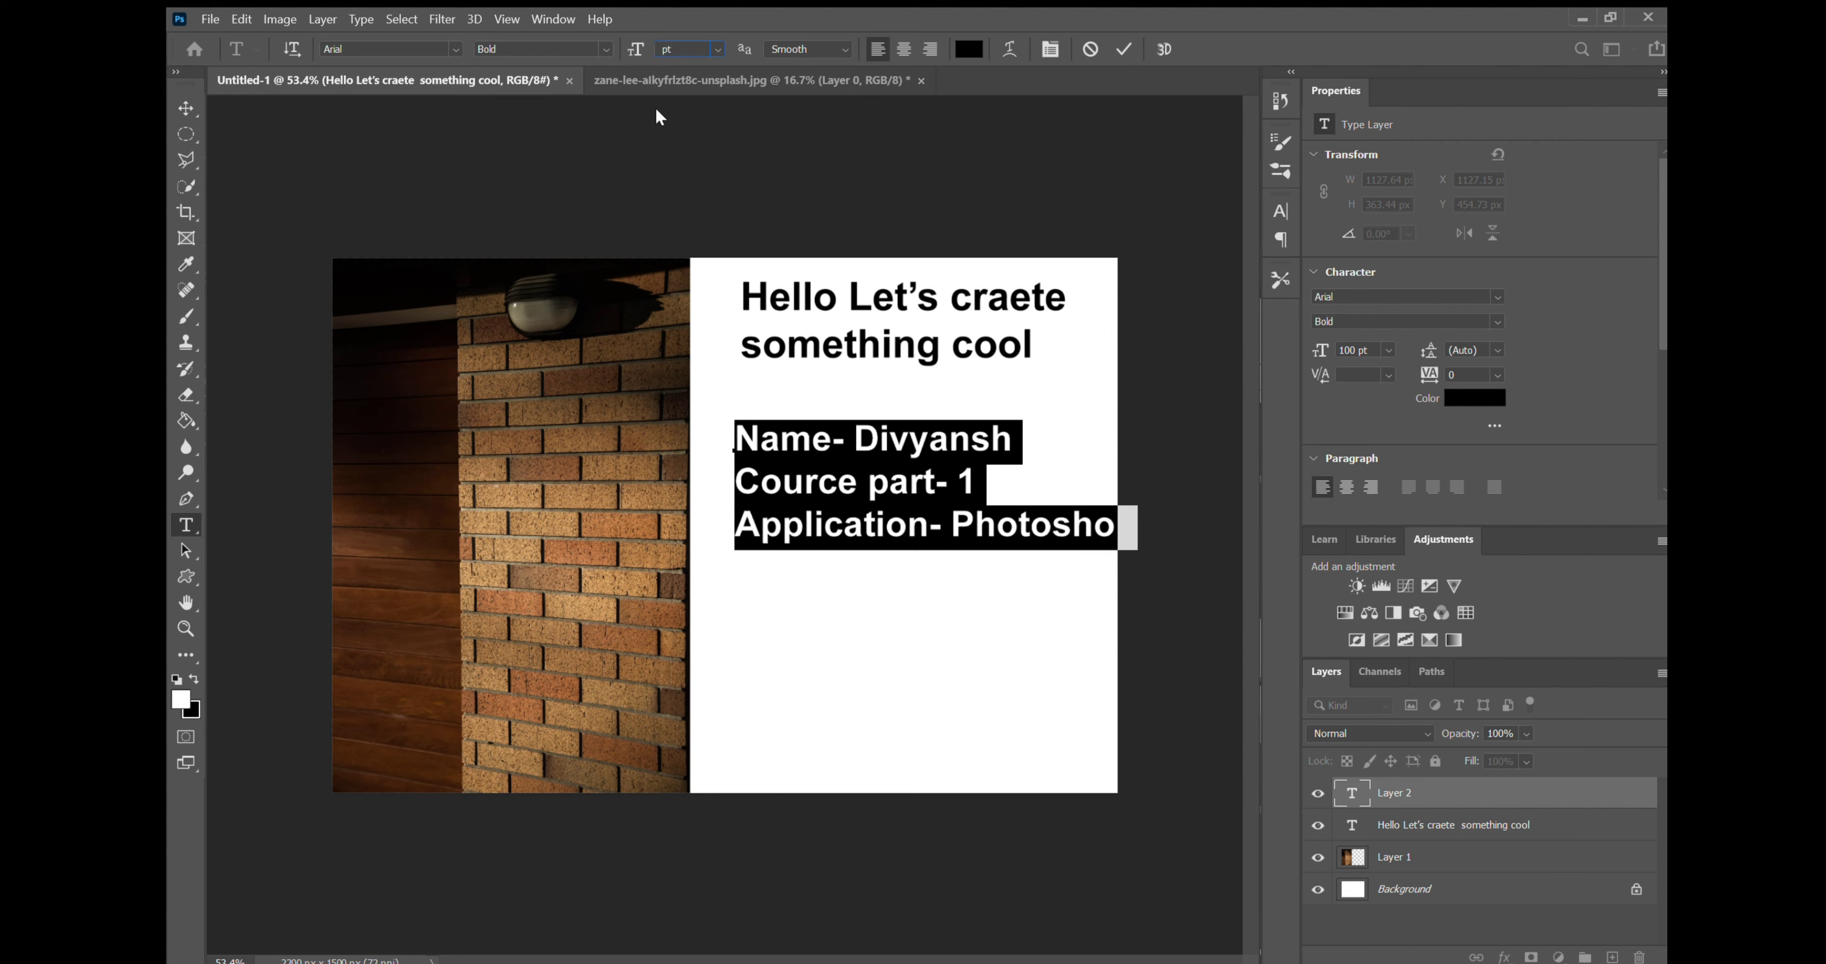
{"action": "key", "text": "Return"}
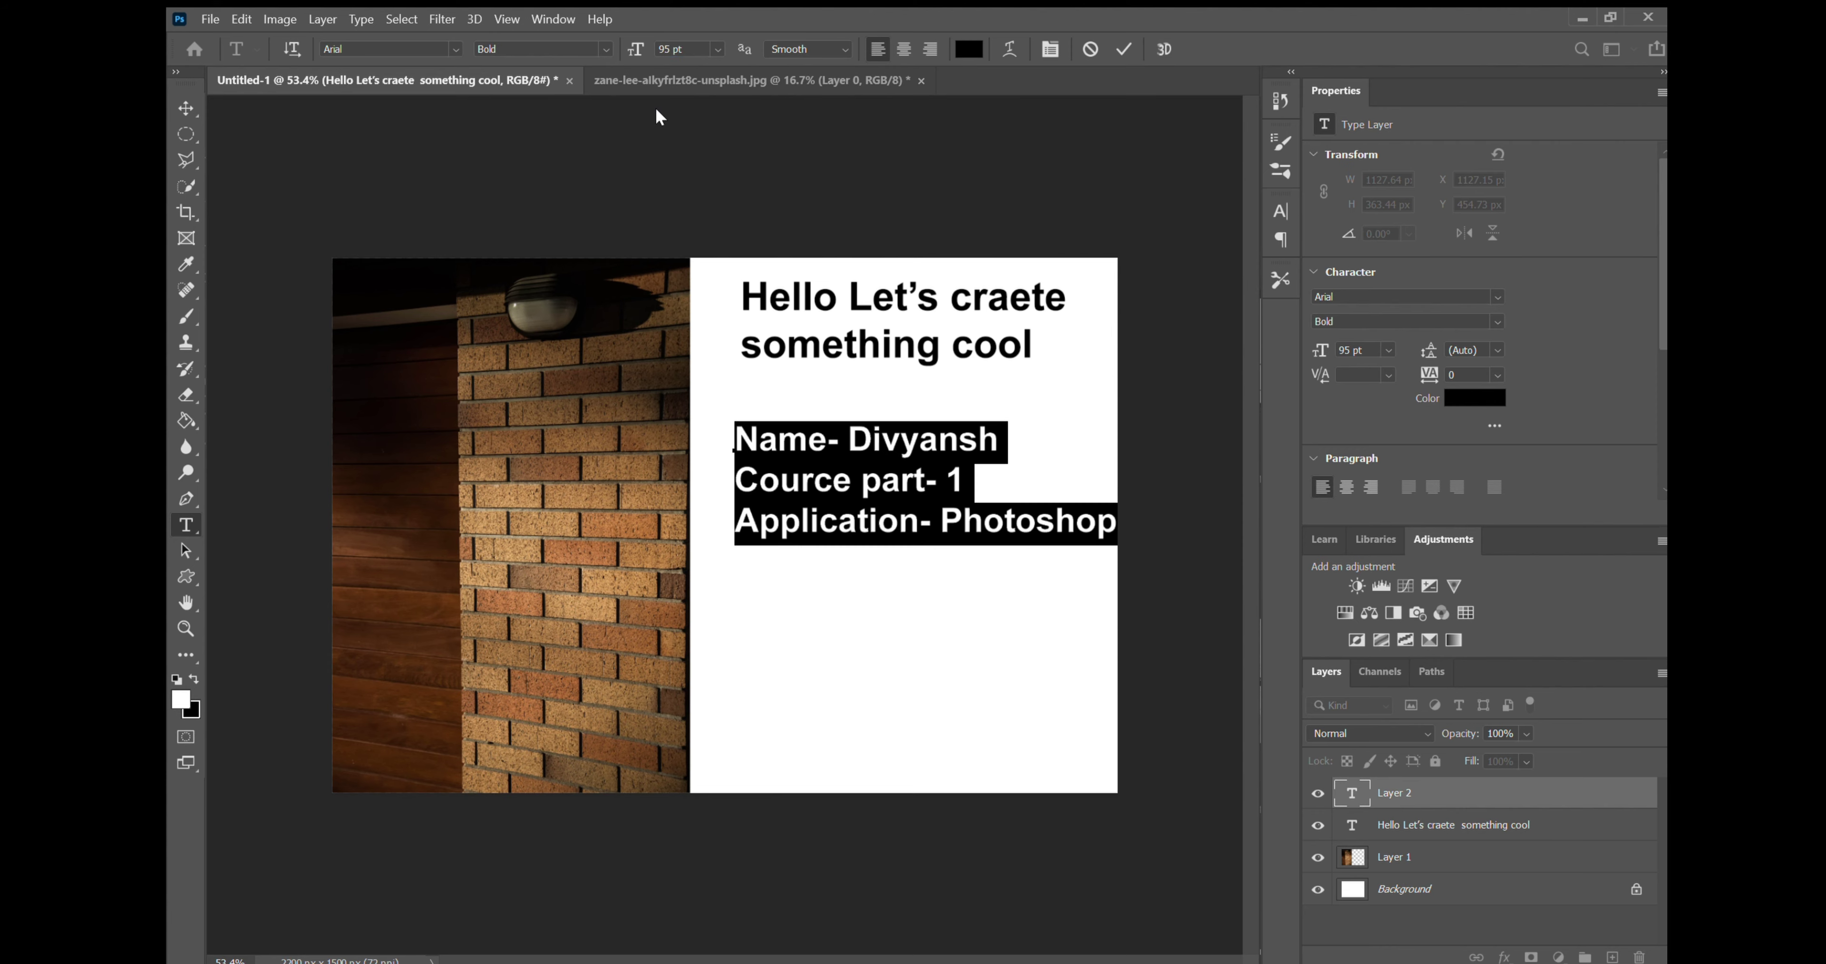
{"action": "left_click", "coordinate": [671, 49]}
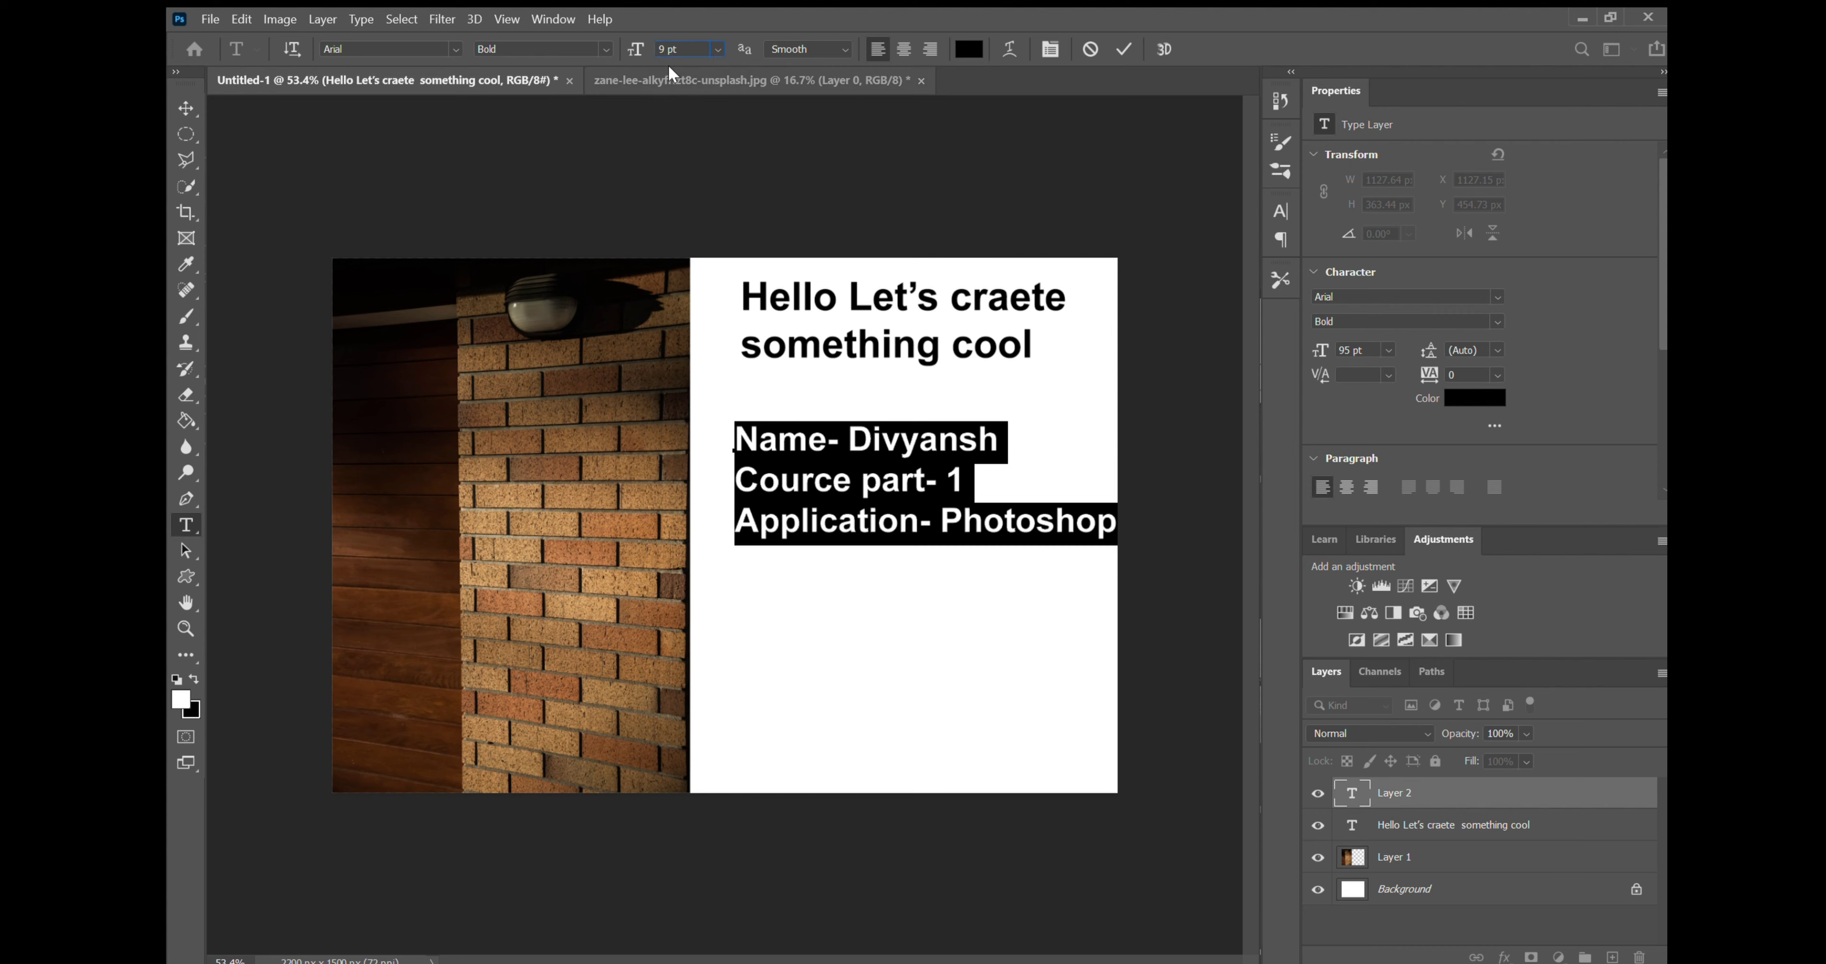
{"action": "key", "text": "Return"}
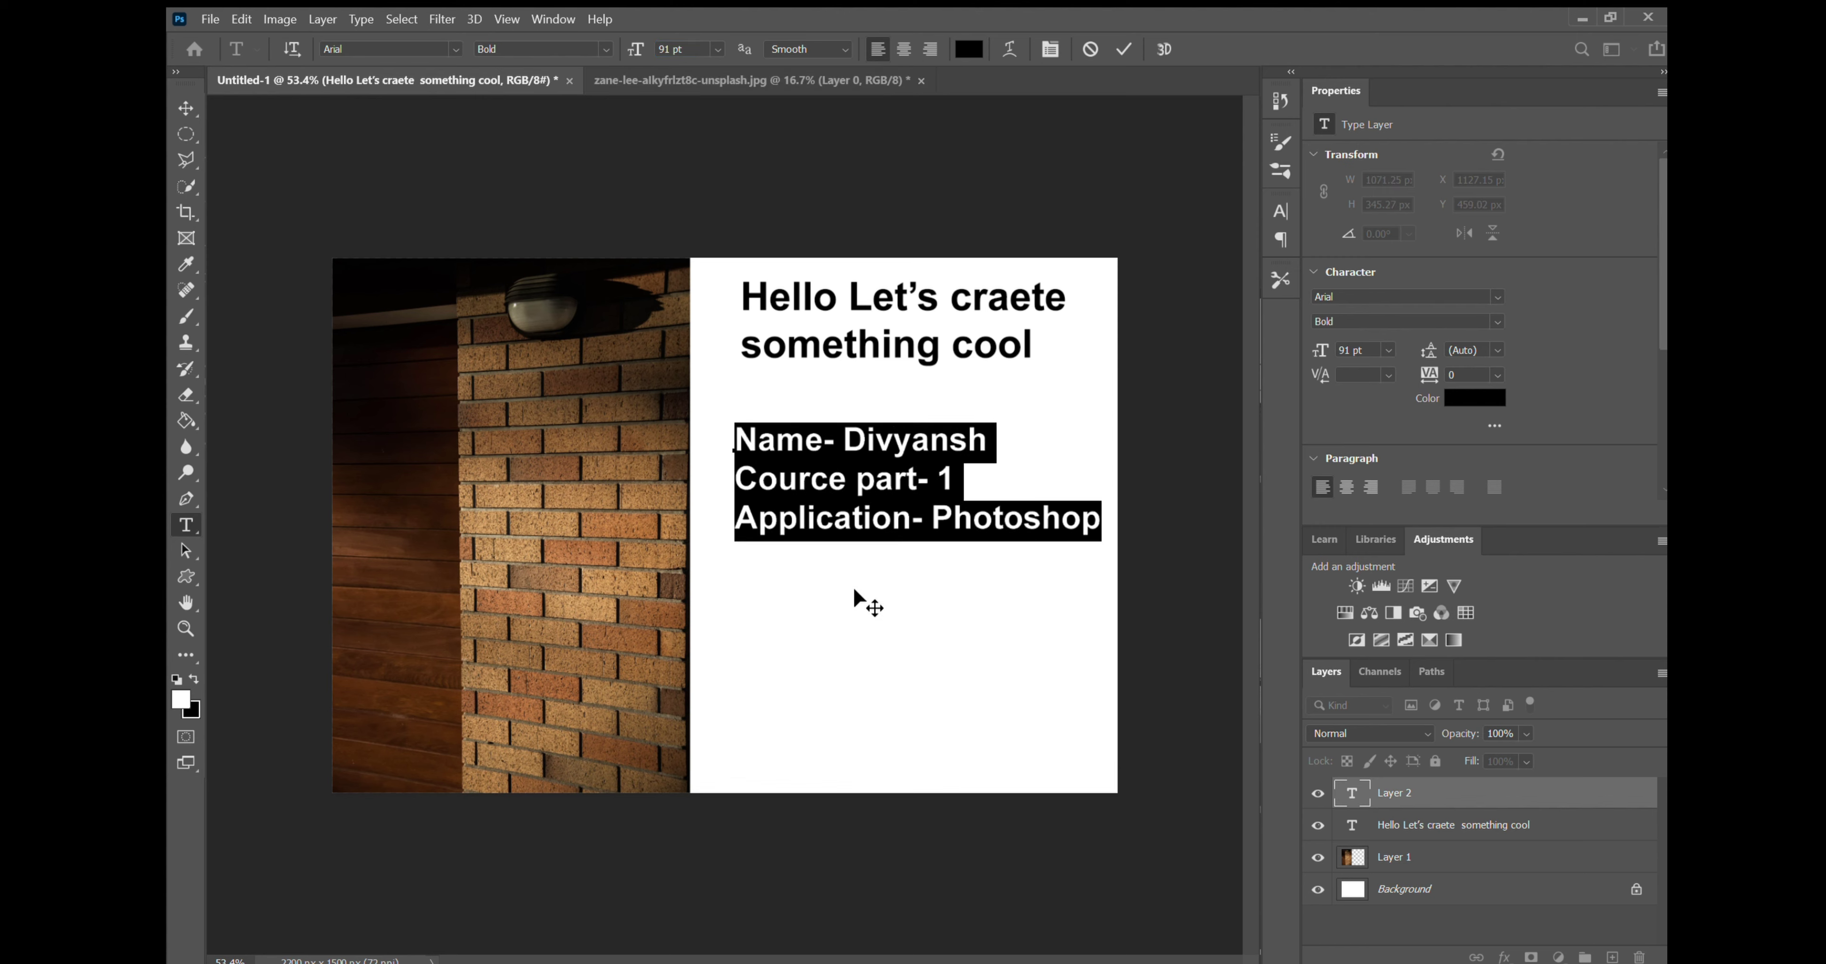
Reposition the three-line details text slightly left and a short gap below the heading, and commit the text
{"action": "left_click", "coordinate": [992, 537]}
{"action": "left_click", "coordinate": [1098, 537]}
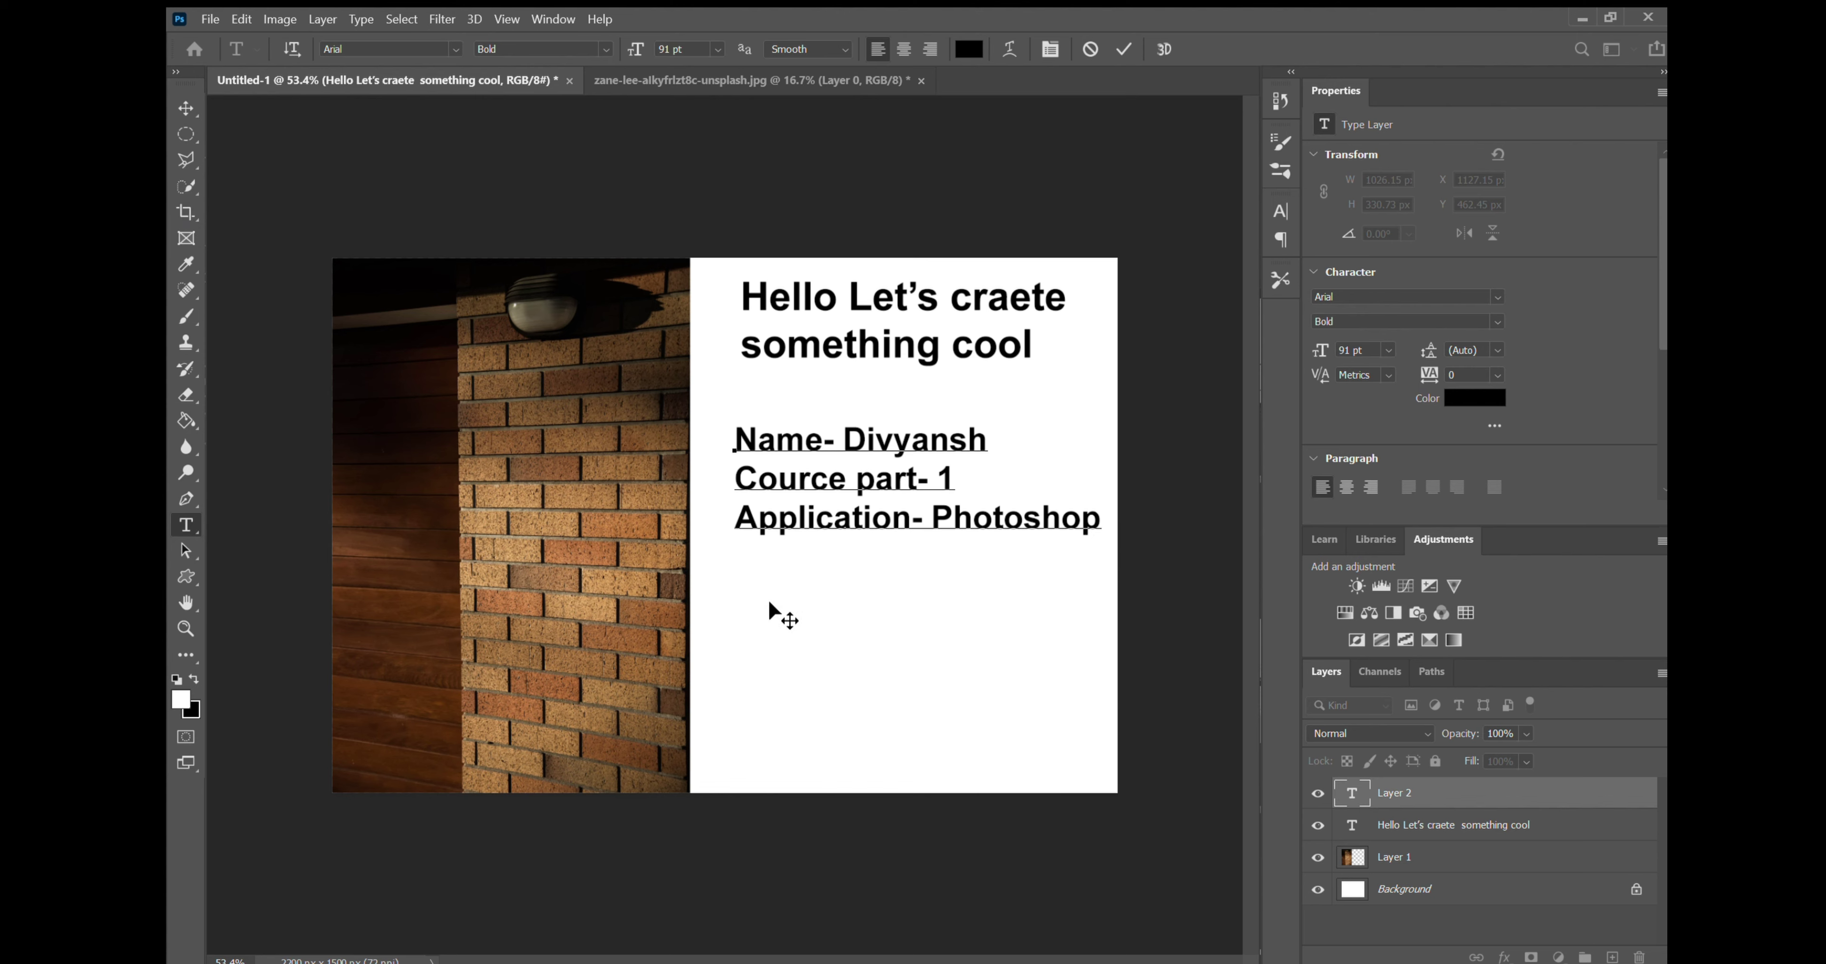
{"action": "left_click_drag", "start_coordinate": [768, 599], "coordinate": [758, 558]}
{"action": "key", "text": "BackSpace"}
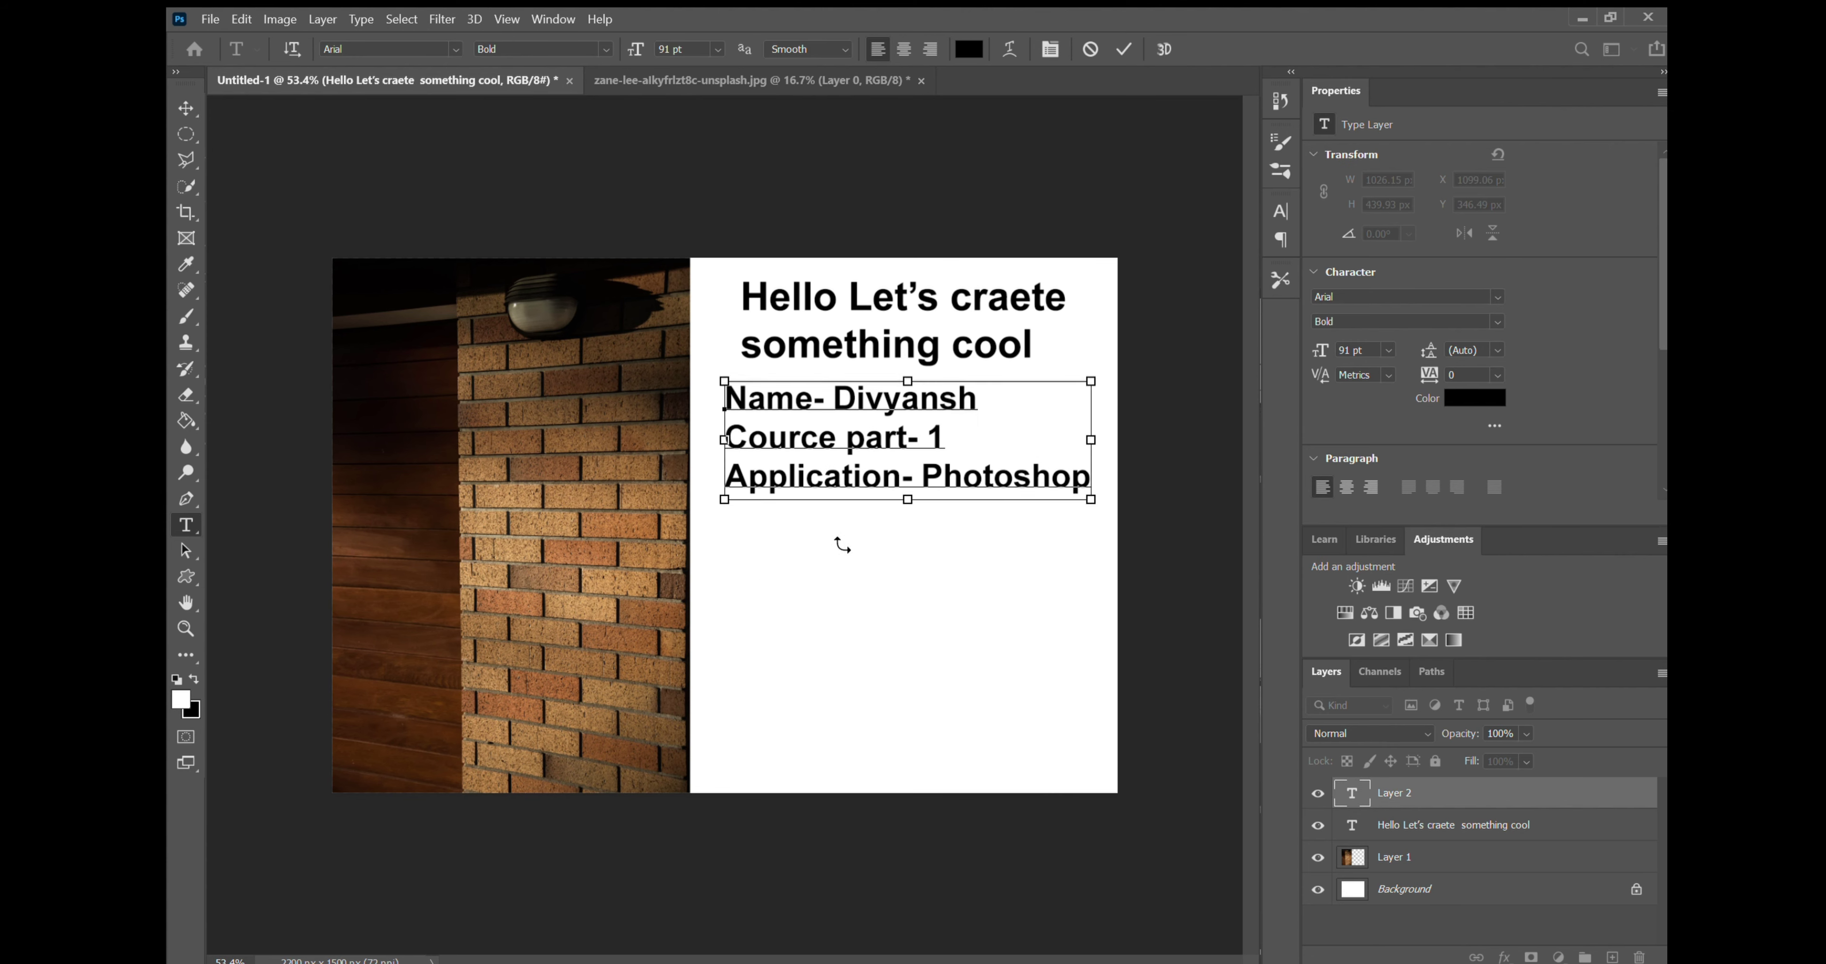
{"action": "left_click", "coordinate": [792, 404]}
{"action": "key", "text": "ctrl"}
{"action": "key", "text": "ctrl"}
{"action": "key", "text": "ctrl"}
{"action": "left_click_drag", "start_coordinate": [805, 393], "coordinate": [806, 418]}
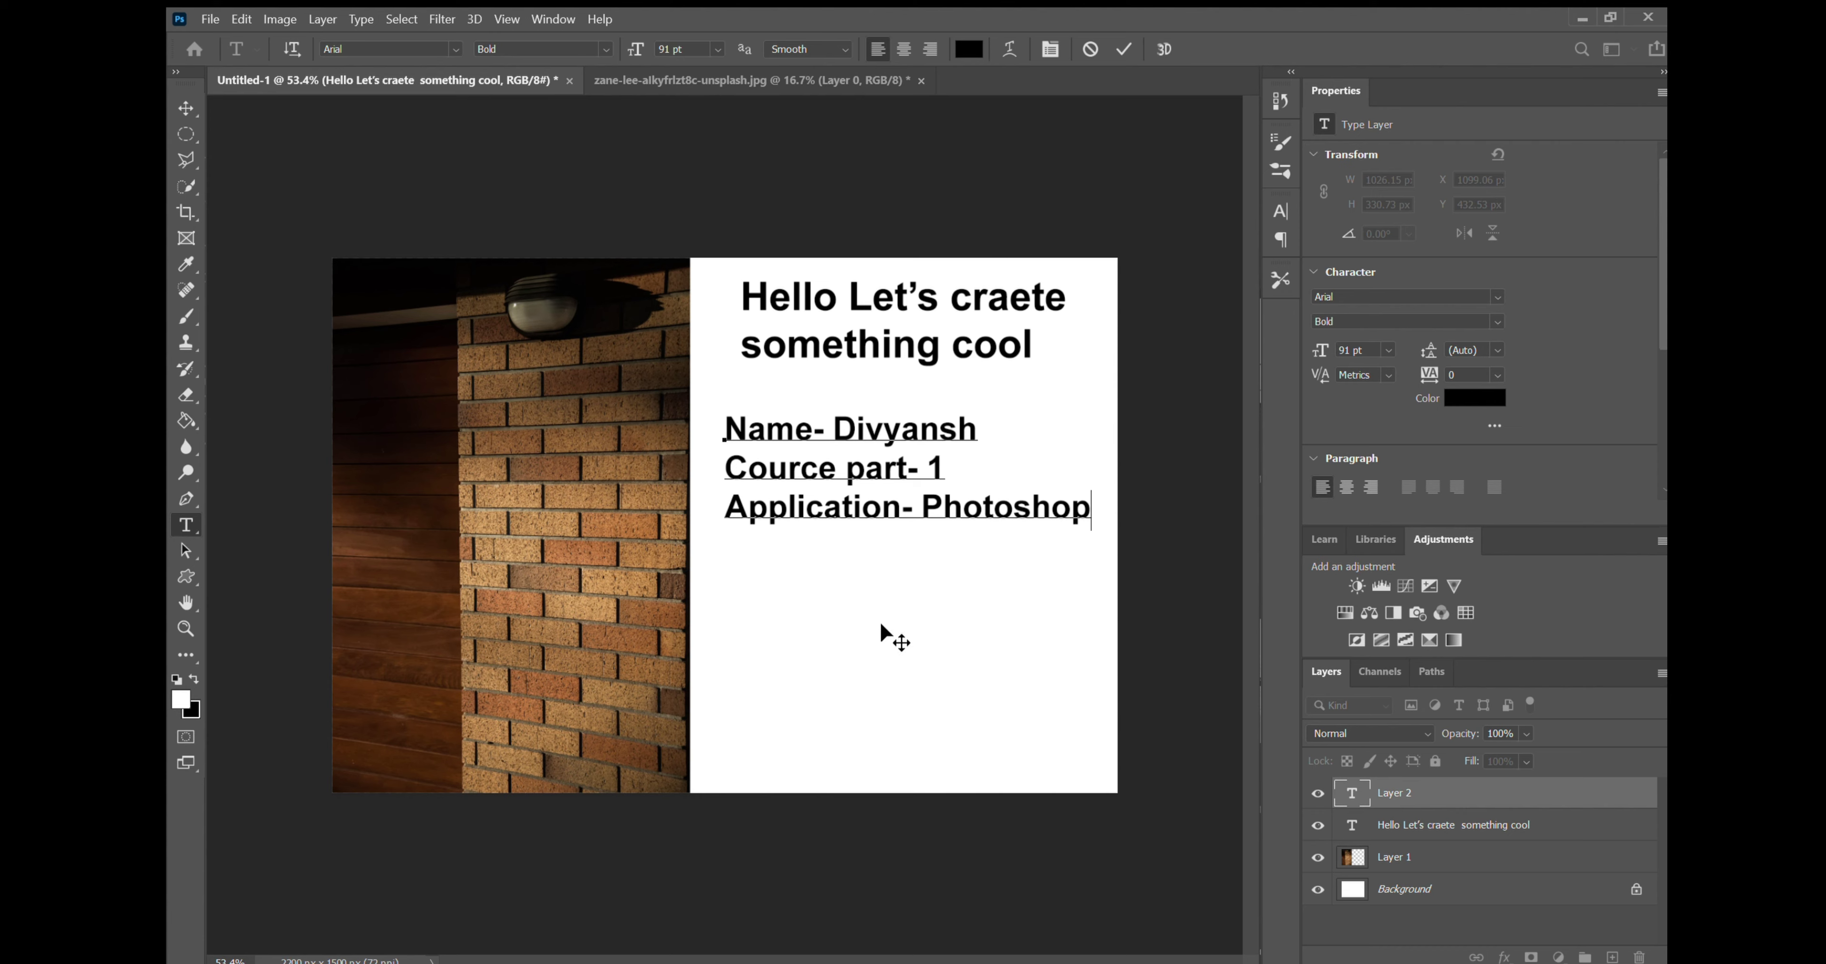
{"action": "left_click", "coordinate": [724, 429]}
{"action": "left_click", "coordinate": [1384, 793]}
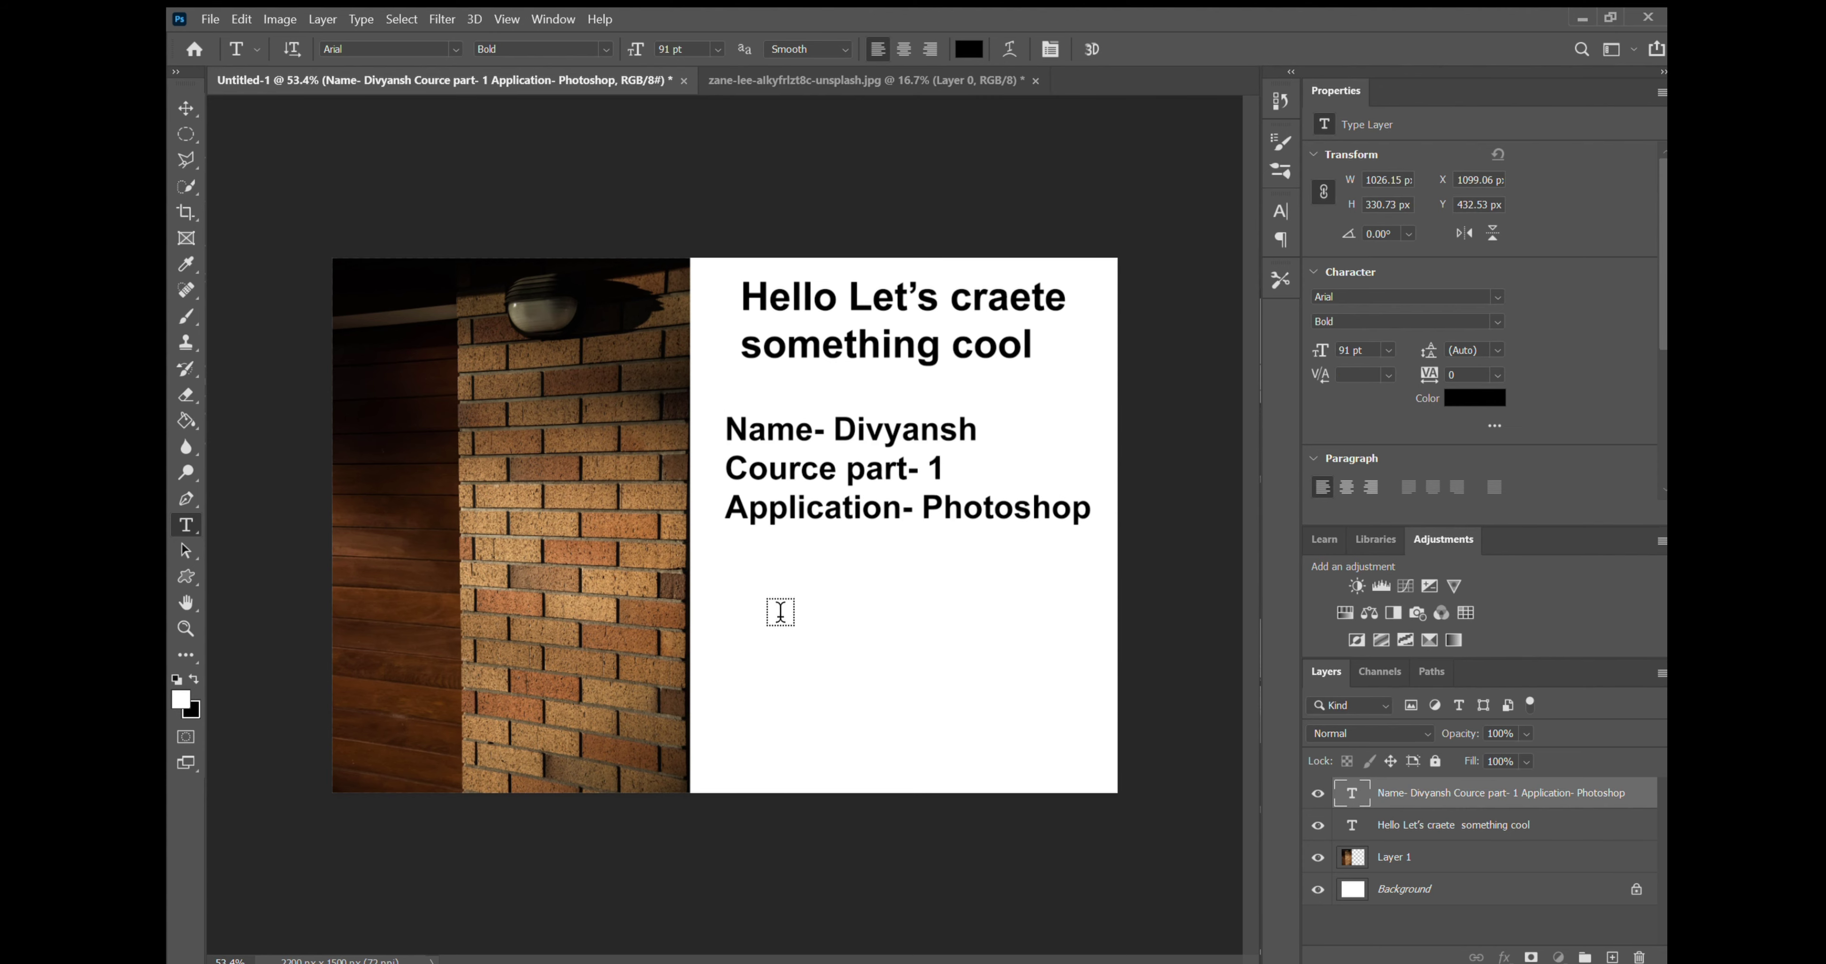
Draw a paragraph text box about 809 × 161 px below the details and start entering "Let's end this here"
{"action": "left_click_drag", "start_coordinate": [760, 612], "coordinate": [1055, 670]}
{"action": "type", "text": "Le"}
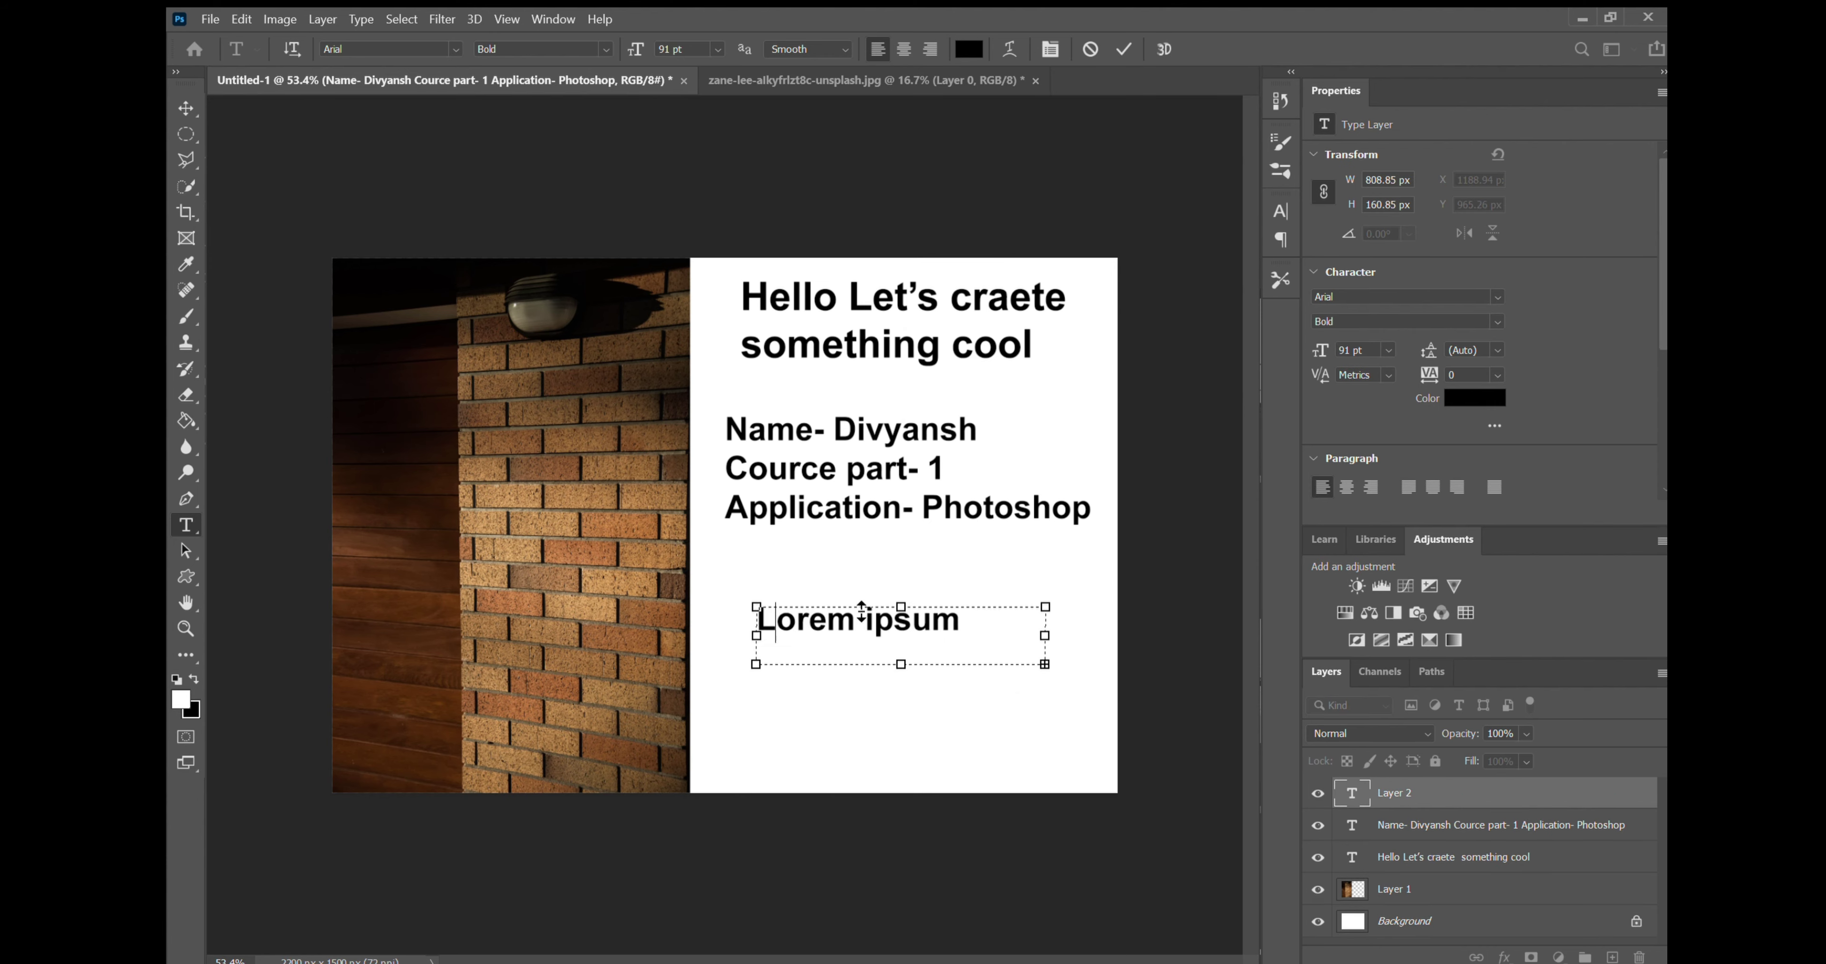
{"action": "type", "text": "t’s"}
{"action": "key", "text": "BackSpace"}
{"action": "type", "text": "'s en"}
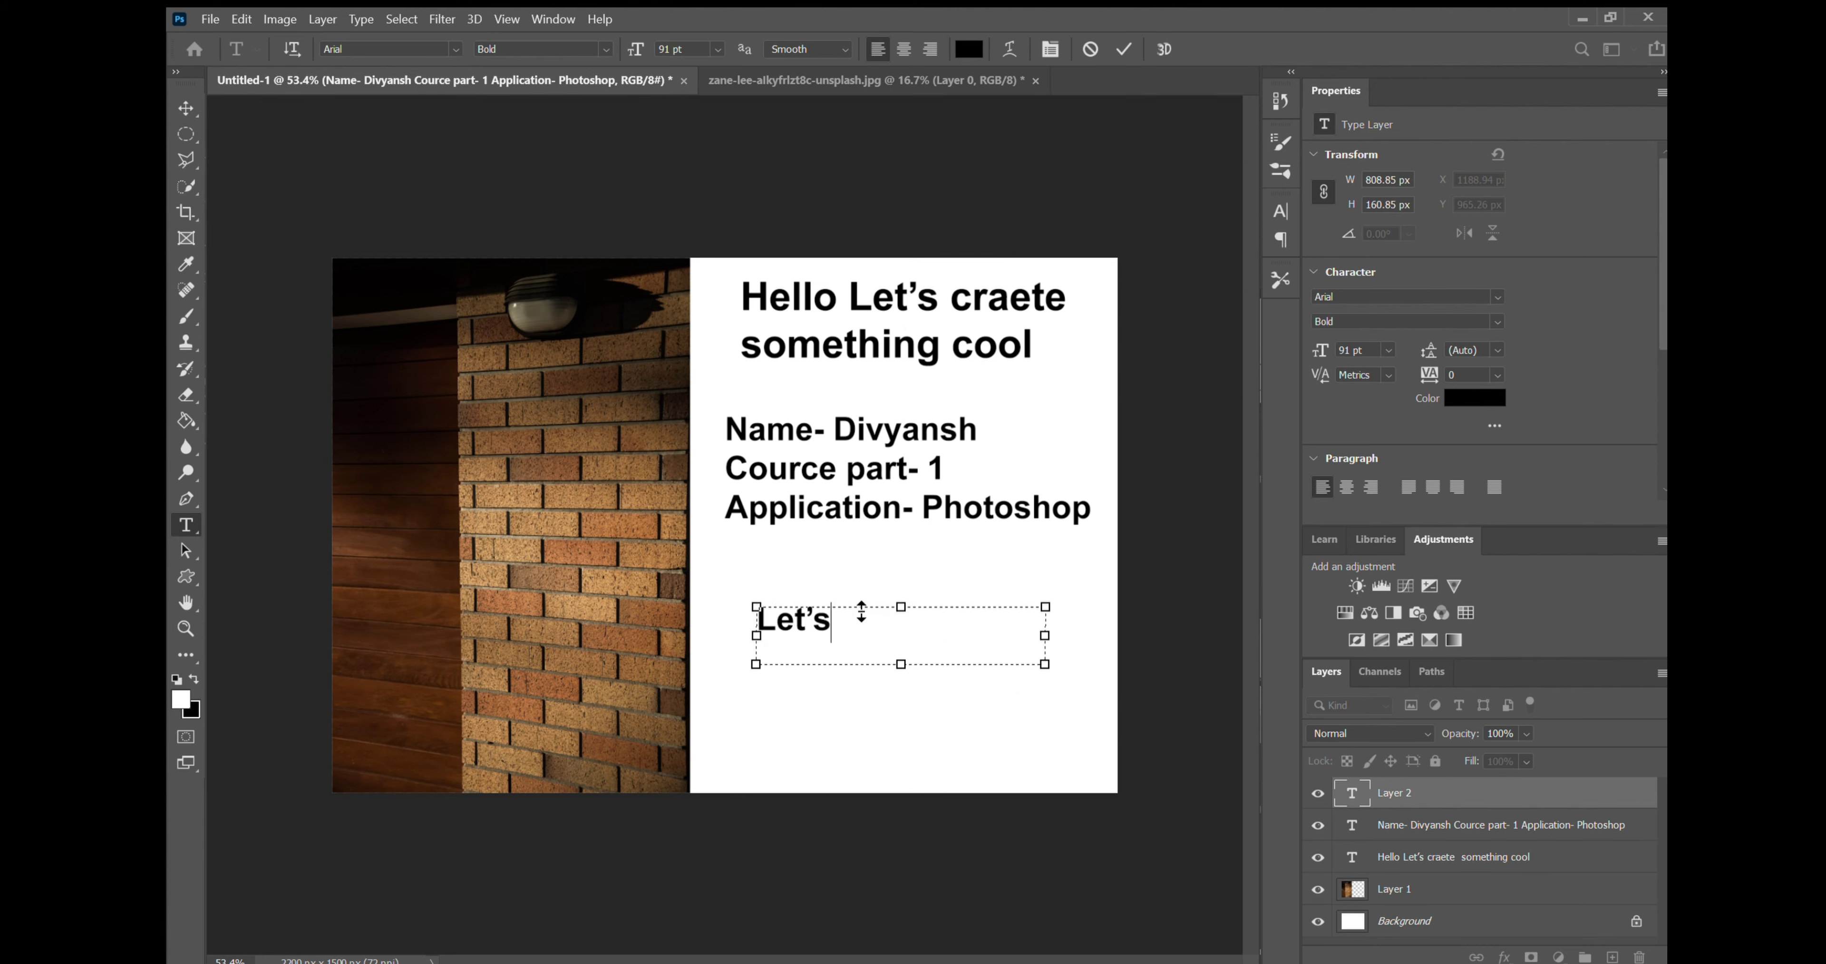
{"action": "type", "text": "d this here"}
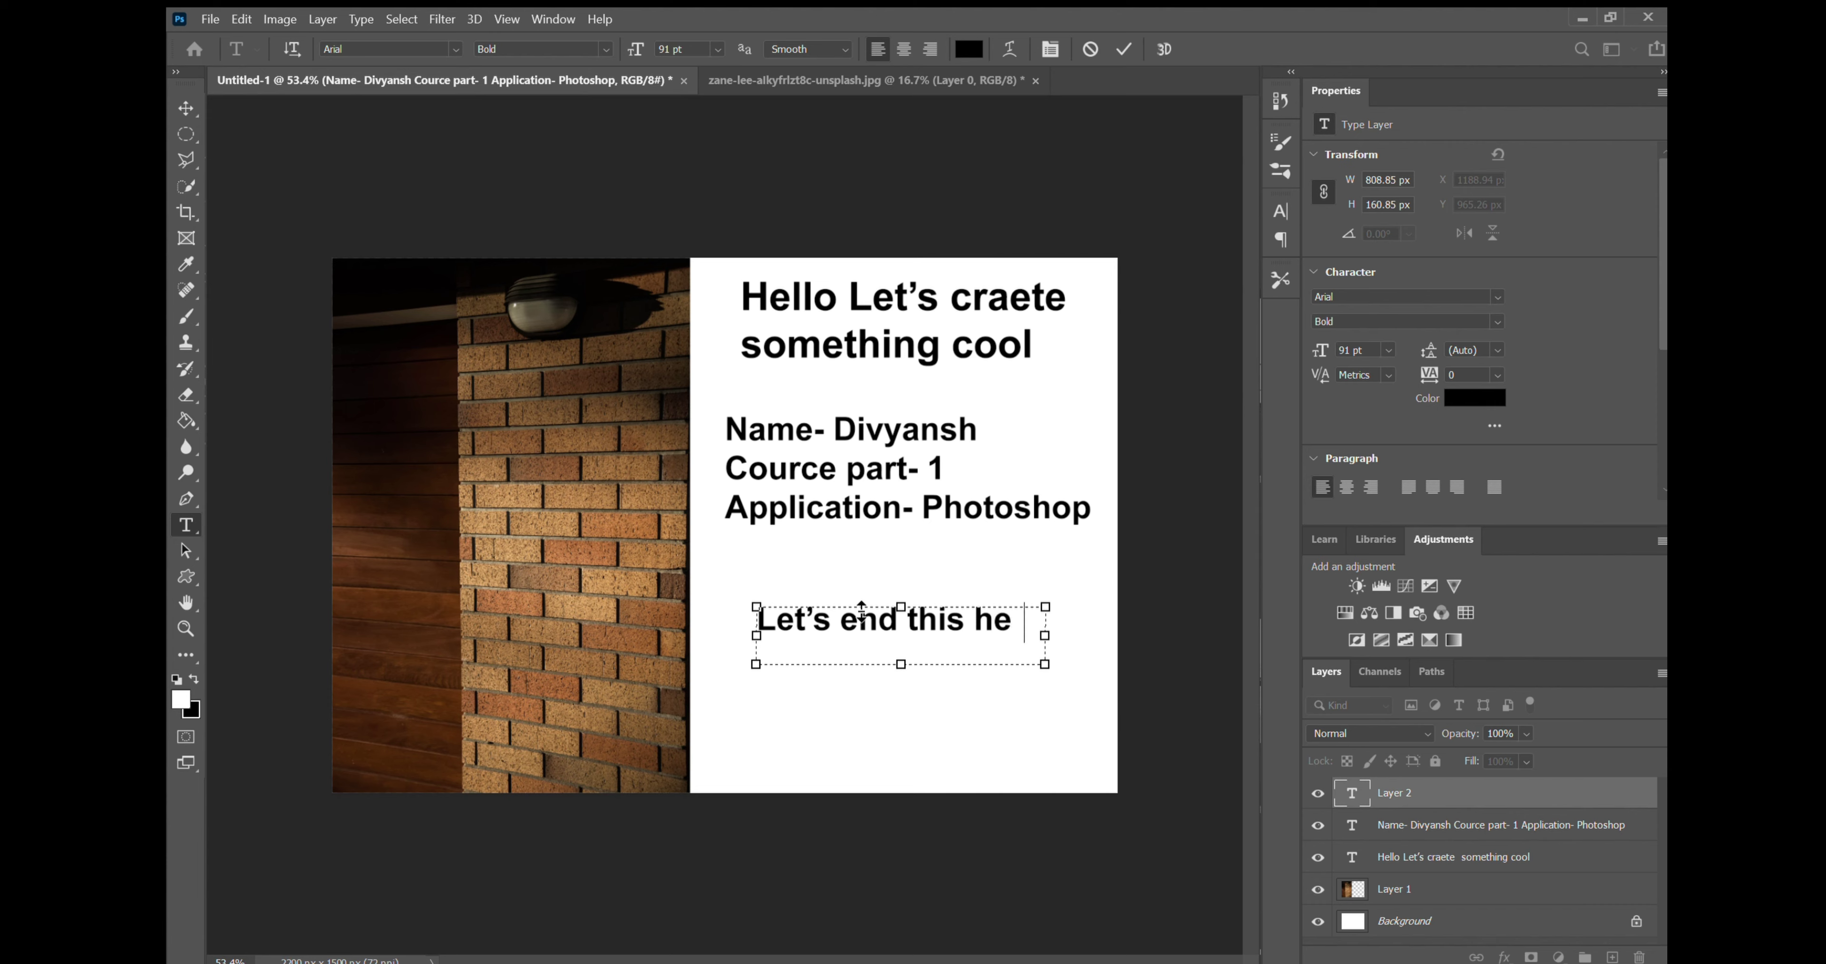
Rework the closing text with an undo, a redo and a retyped ending, and trim it back to "Let's end th"
{"action": "key", "text": "BackSpace"}
{"action": "key", "text": "BackSpace"}
{"action": "key", "text": "BackSpace"}
{"action": "key", "text": "BackSpace"}
{"action": "key", "text": "ctrl+z"}
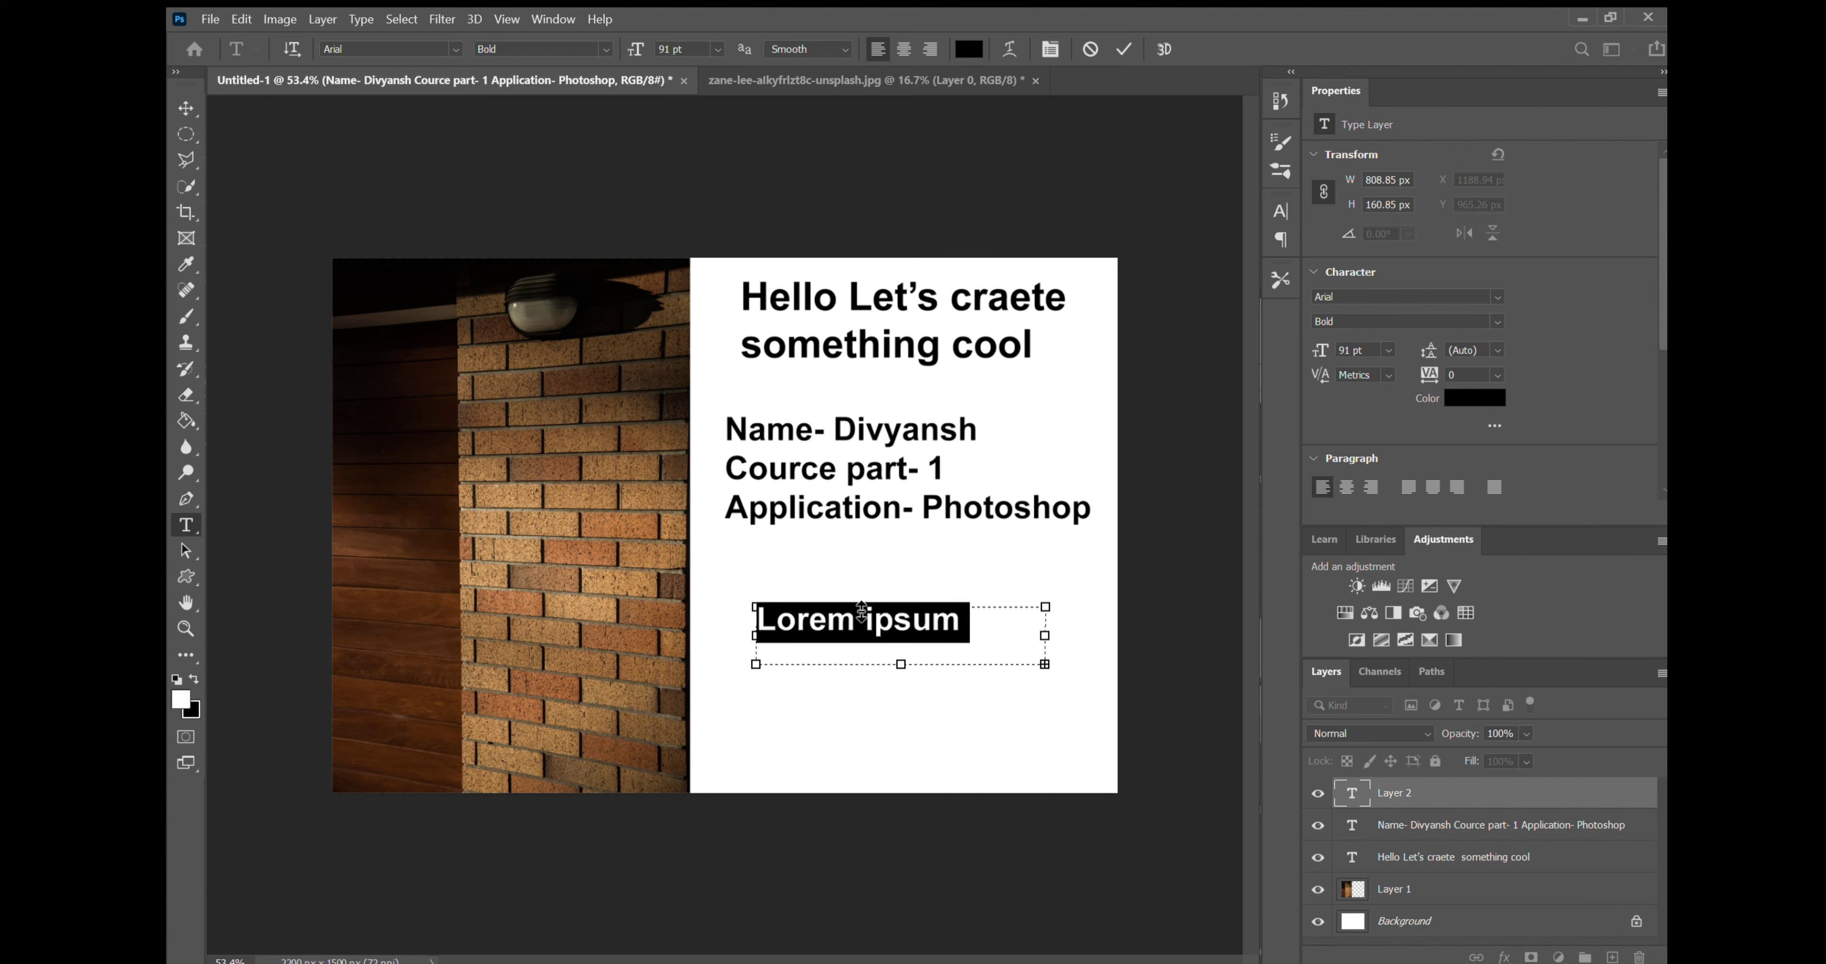
{"action": "key", "text": "ctrl+shift+z"}
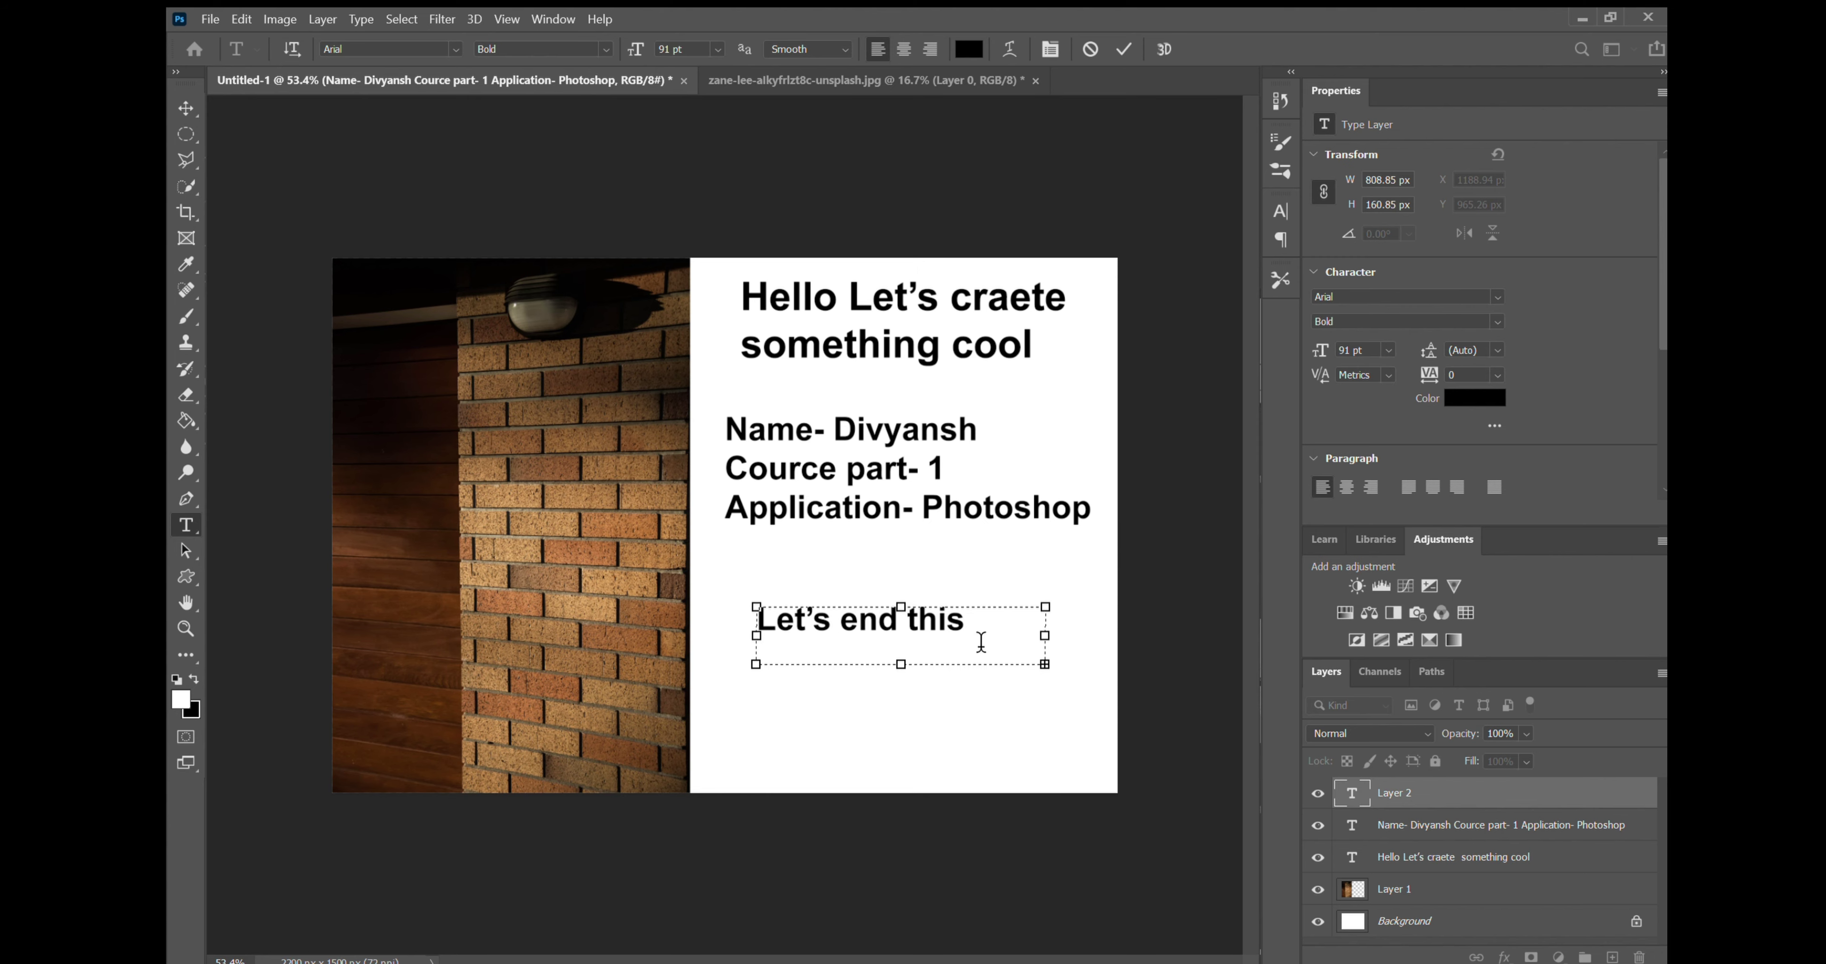
{"action": "key", "text": "BackSpace"}
{"action": "type", "text": "here."}
{"action": "key", "text": "BackSpace"}
{"action": "key", "text": "Delete"}
{"action": "key", "text": "Delete"}
{"action": "key", "text": "Delete"}
{"action": "key", "text": "Delete"}
{"action": "key", "text": "Delete"}
Complete the closing line as "Let's end this here." and resize its text box to about 934 × 252 px
{"action": "left_click_drag", "start_coordinate": [1047, 668], "coordinate": [1171, 698]}
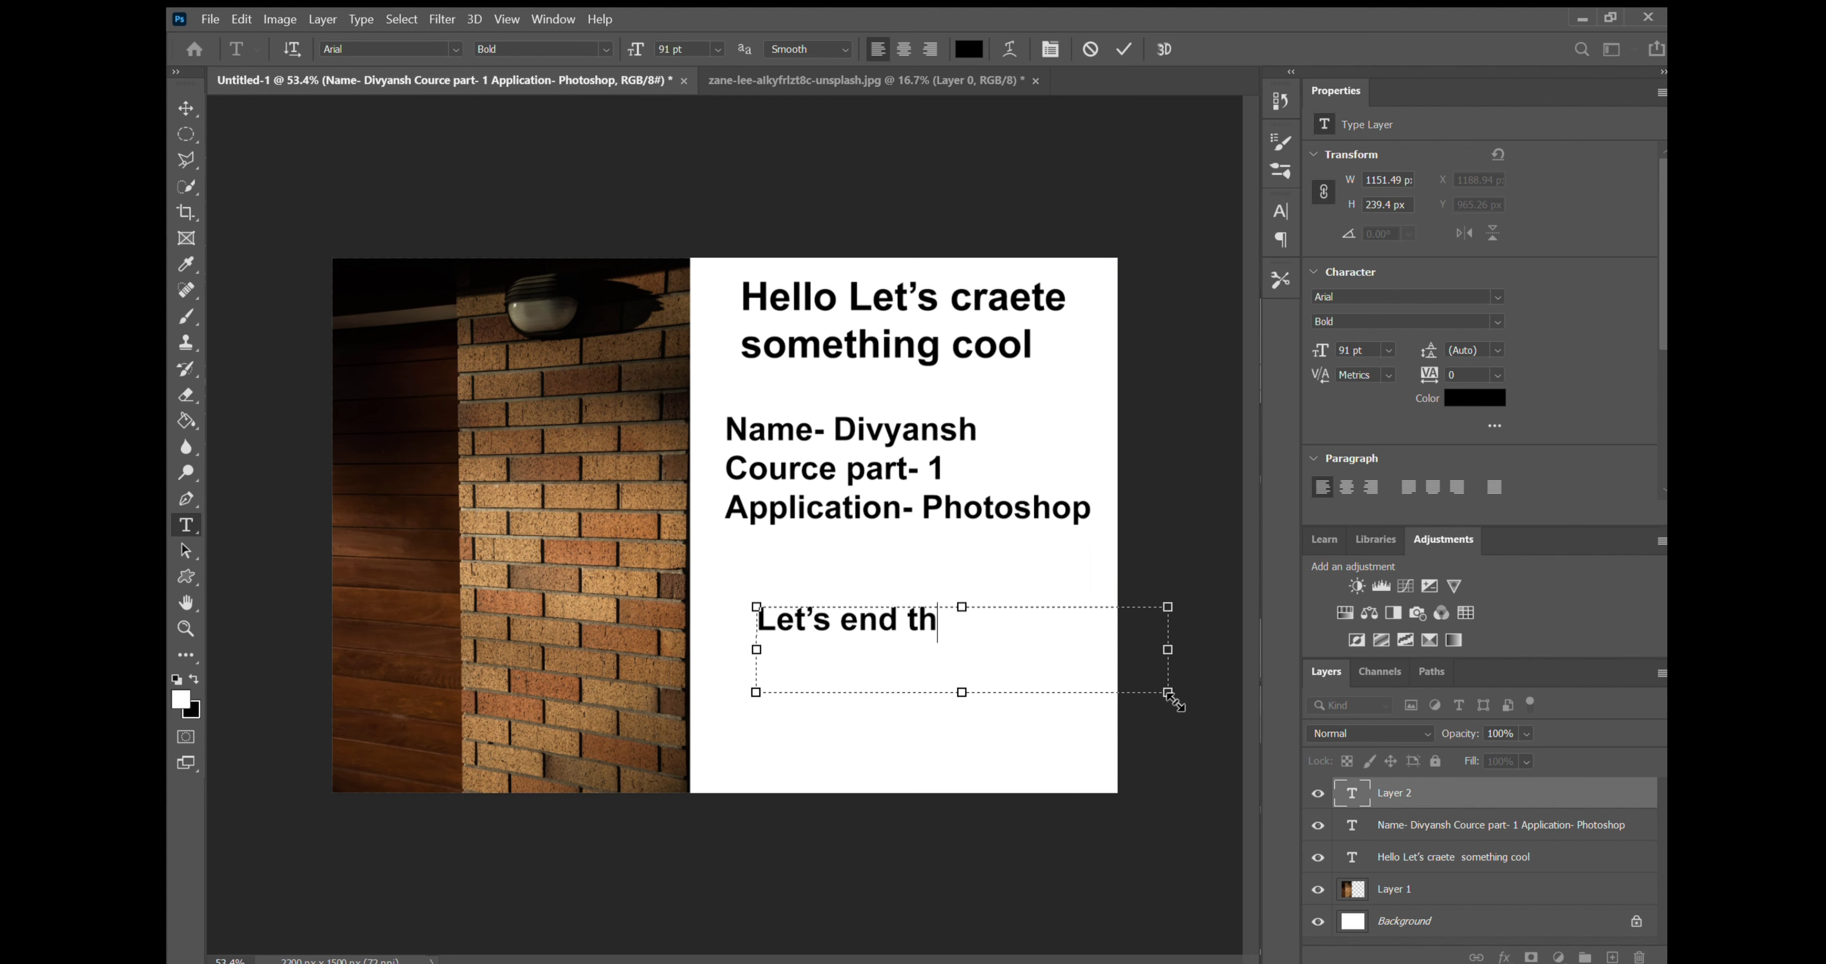
{"action": "type", "text": "is here"}
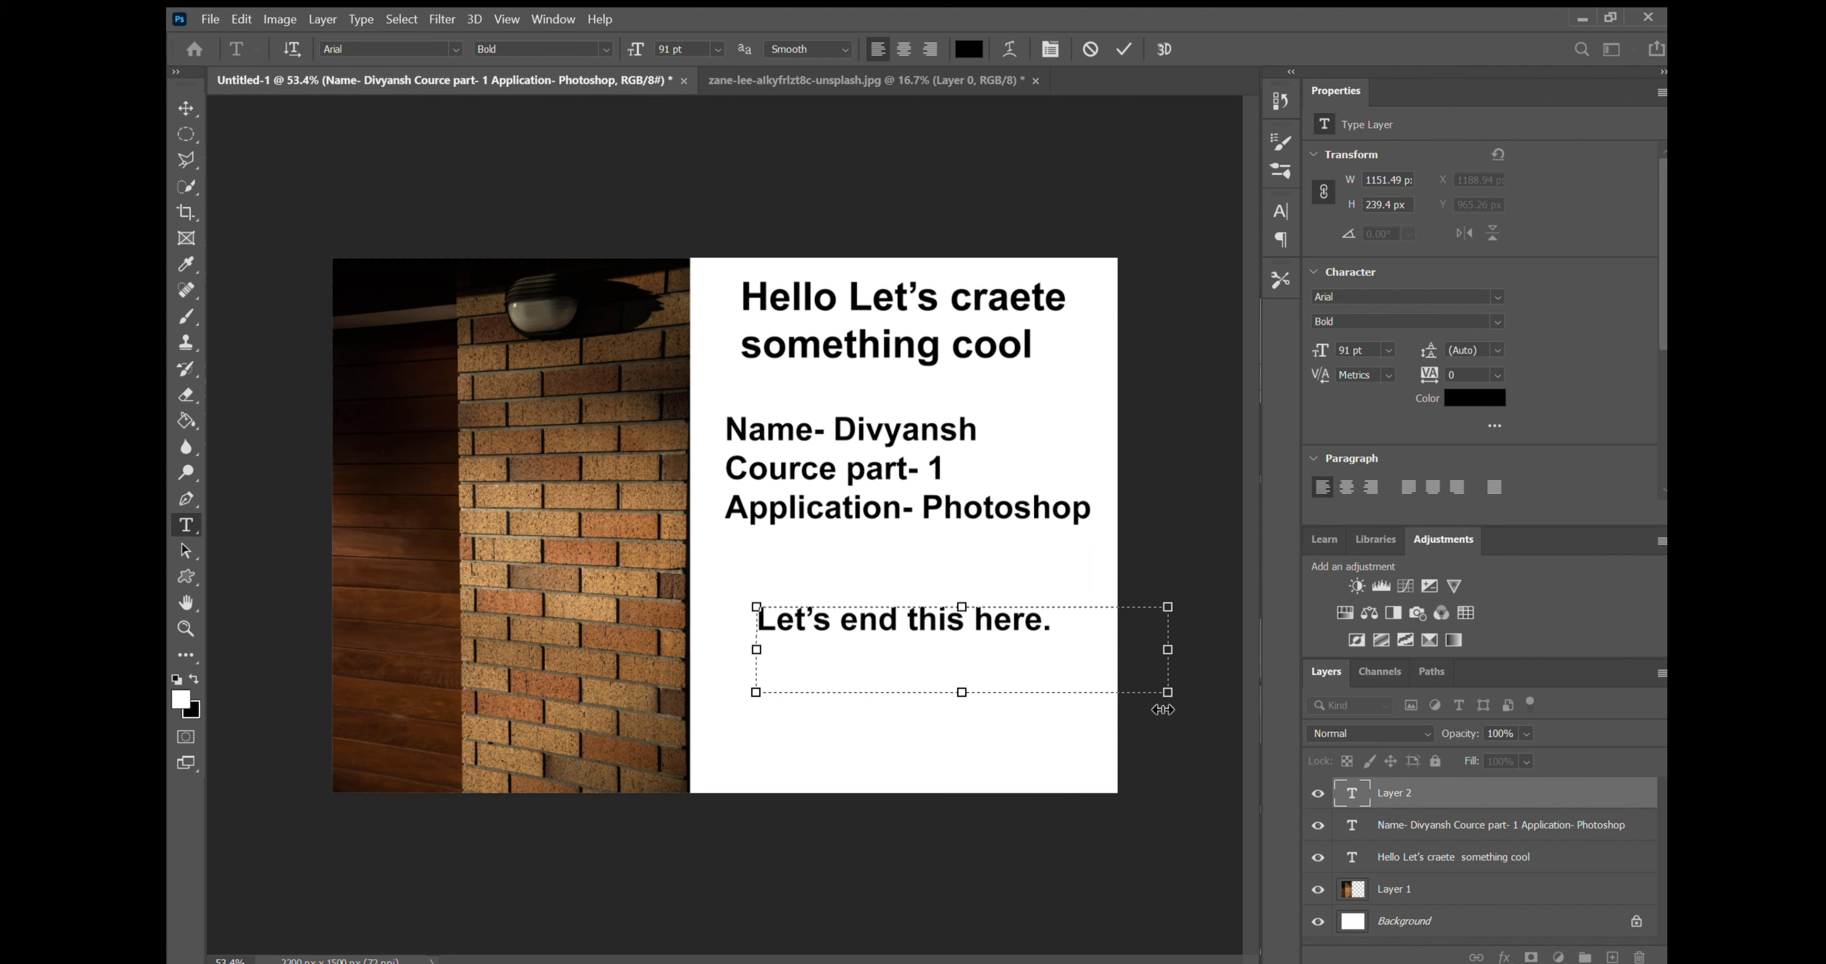
{"action": "left_click_drag", "start_coordinate": [1166, 692], "coordinate": [1090, 698]}
Select the closing line, try out different fonts and set it in Book Antiqua Bold Italic at 101 pt
{"action": "left_click_drag", "start_coordinate": [1065, 638], "coordinate": [744, 601]}
{"action": "left_click", "coordinate": [447, 50]}
{"action": "key", "text": "Down"}
{"action": "key", "text": "Down"}
{"action": "key", "text": "Down"}
{"action": "key", "text": "Down"}
{"action": "key", "text": "Down"}
{"action": "key", "text": "Down"}
{"action": "key", "text": "Down"}
{"action": "key", "text": "Down"}
{"action": "key", "text": "Up"}
{"action": "key", "text": "Up"}
{"action": "key", "text": "Up"}
{"action": "key", "text": "Up"}
{"action": "key", "text": "Up"}
{"action": "key", "text": "Up"}
{"action": "key", "text": "Up"}
{"action": "key", "text": "Up"}
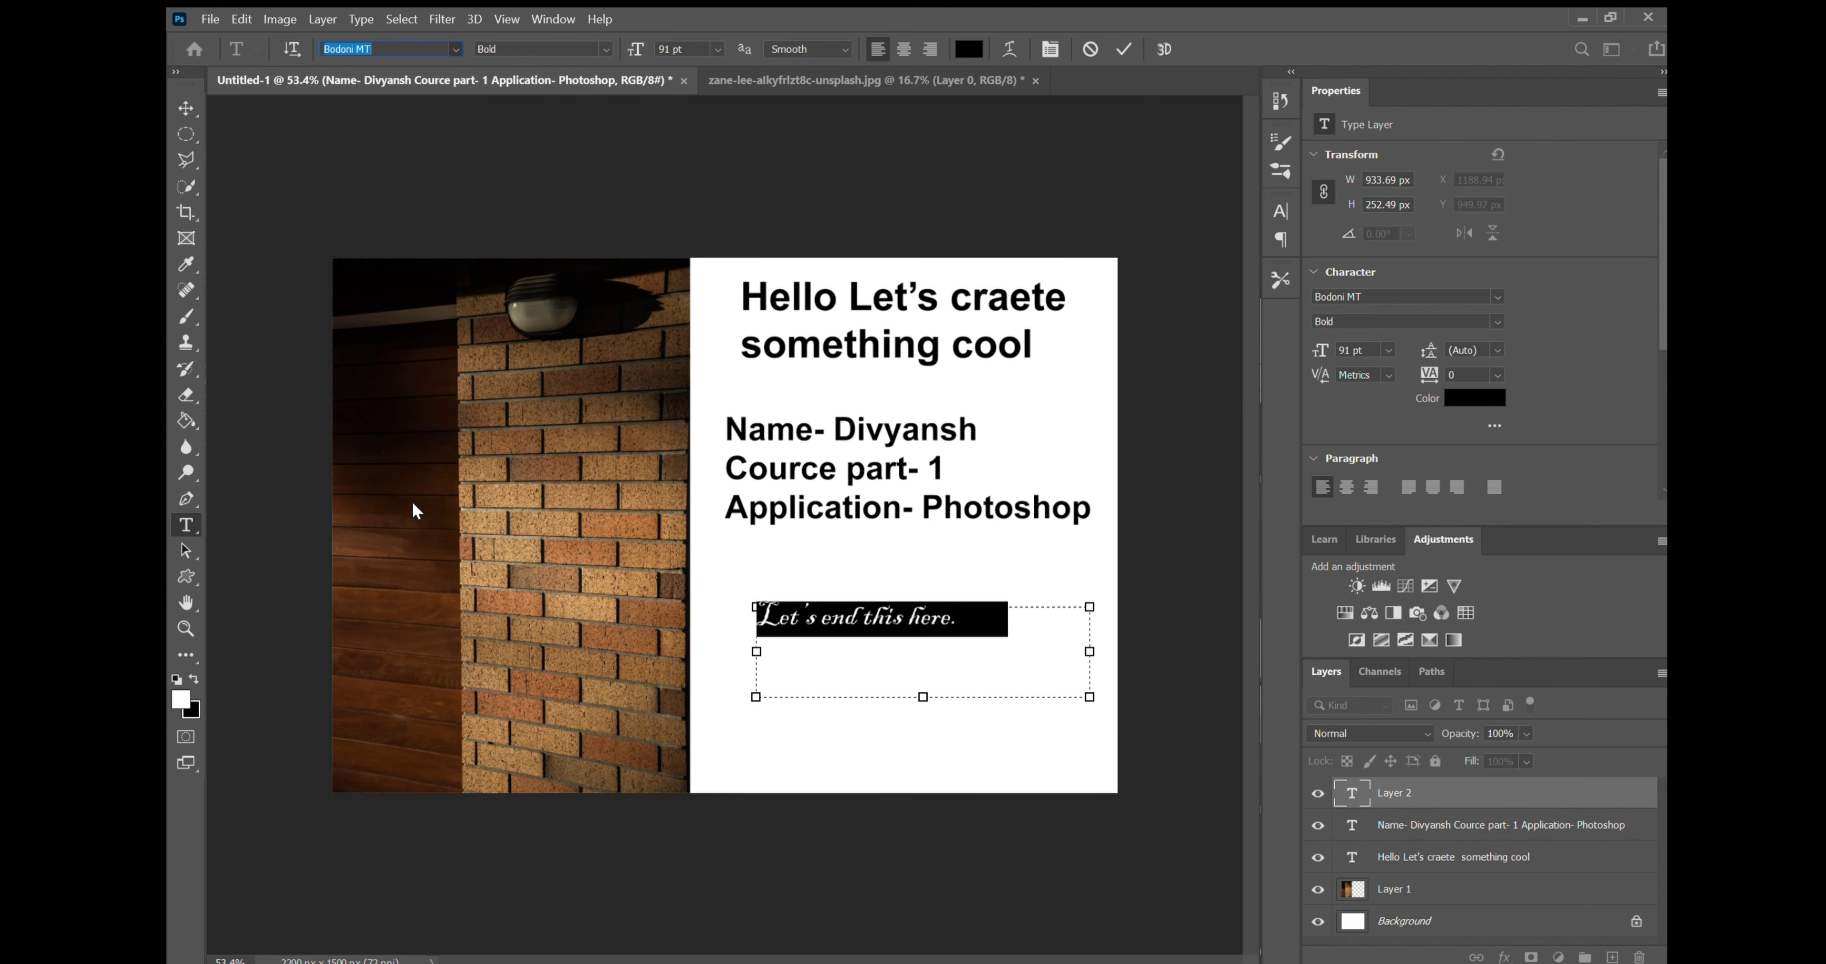
{"action": "left_click", "coordinate": [411, 529]}
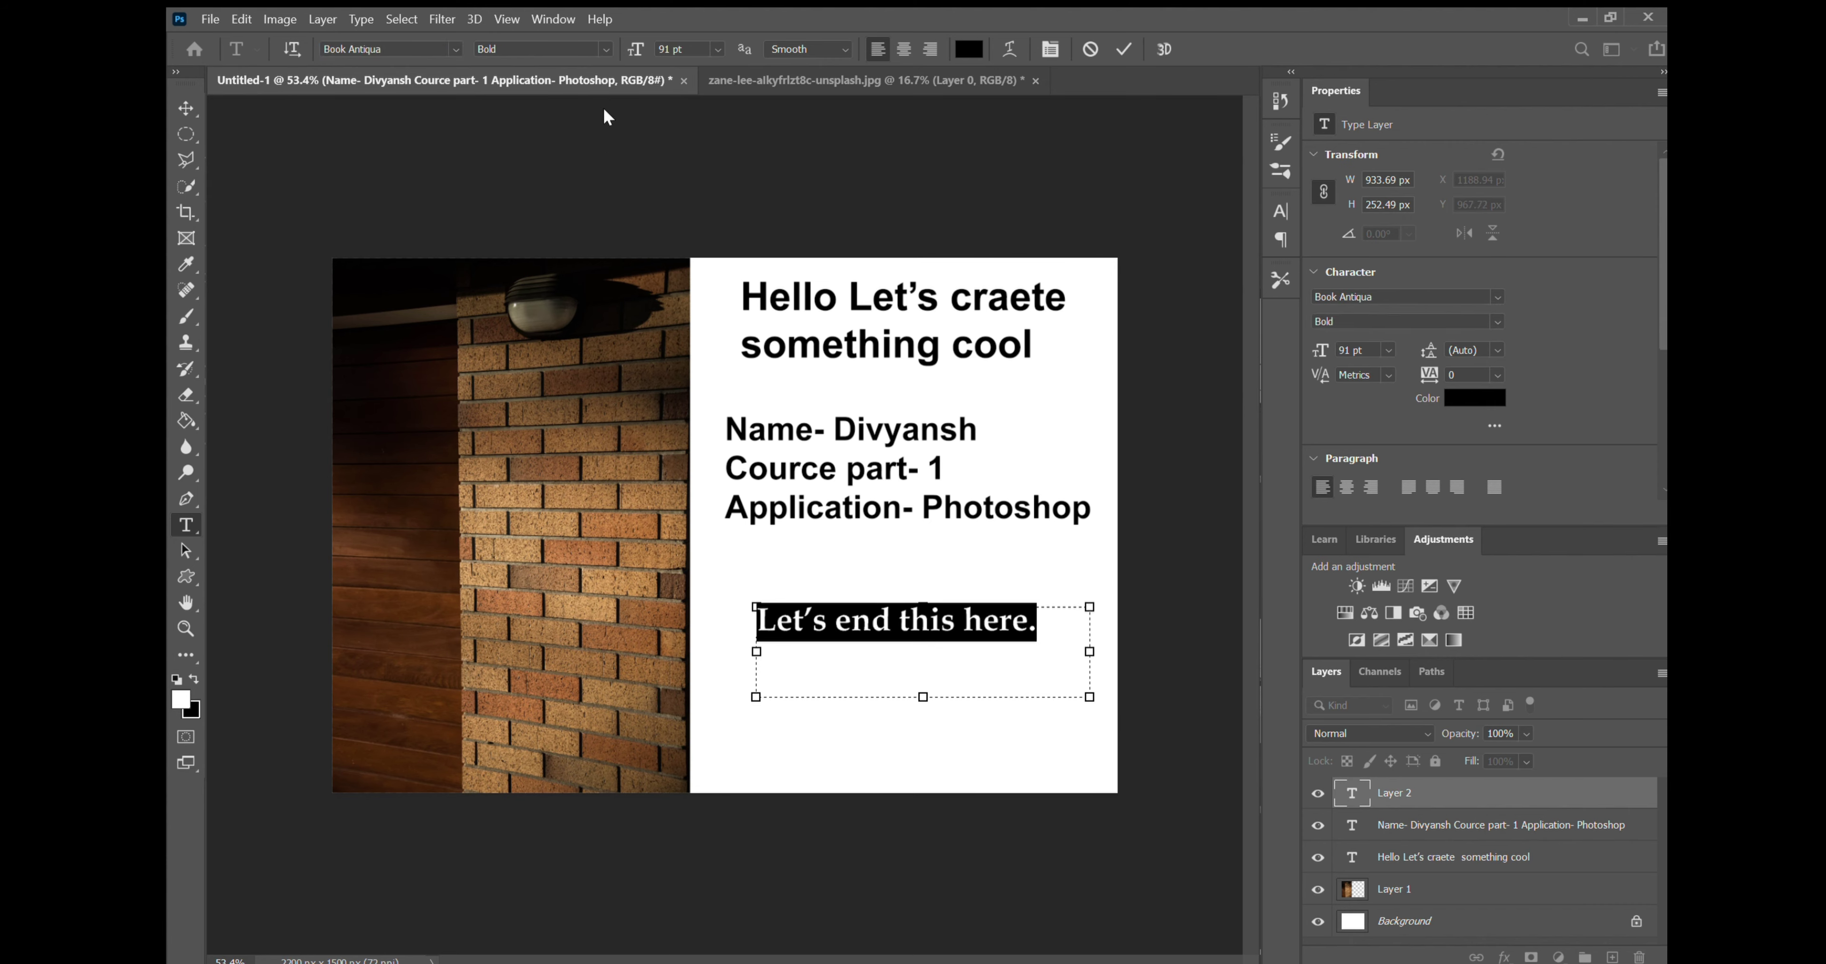
{"action": "left_click", "coordinate": [568, 105]}
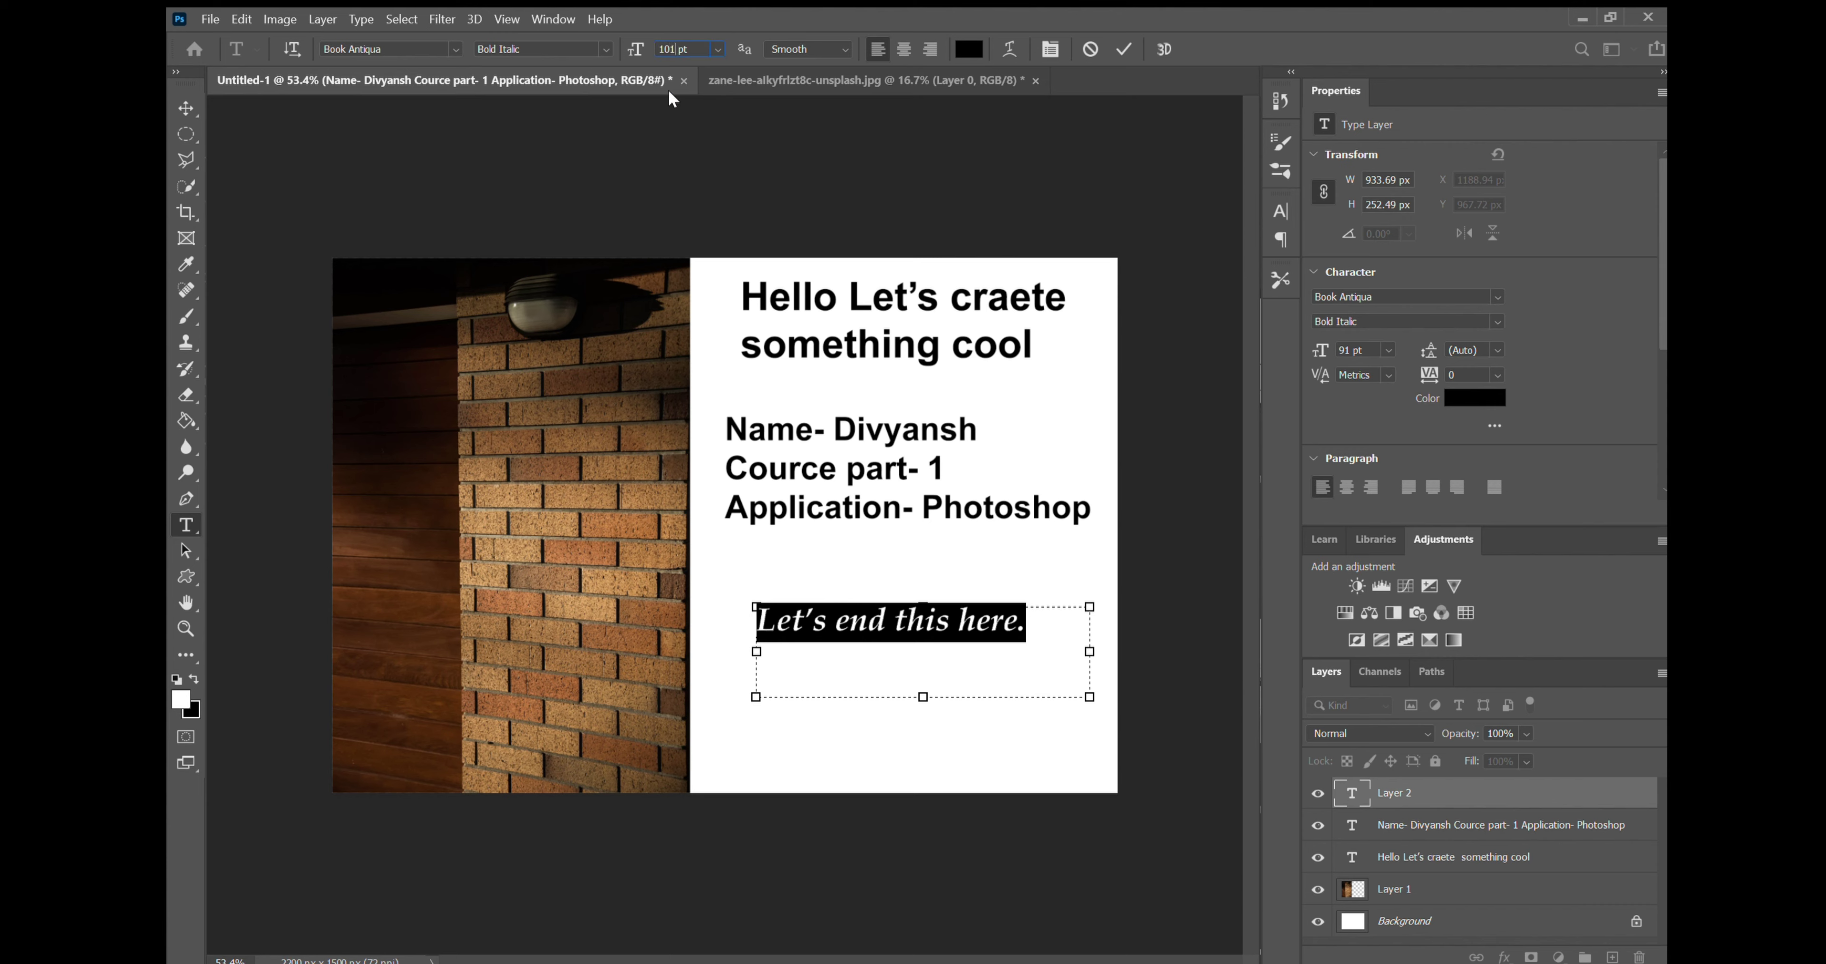
{"action": "key", "text": "Return"}
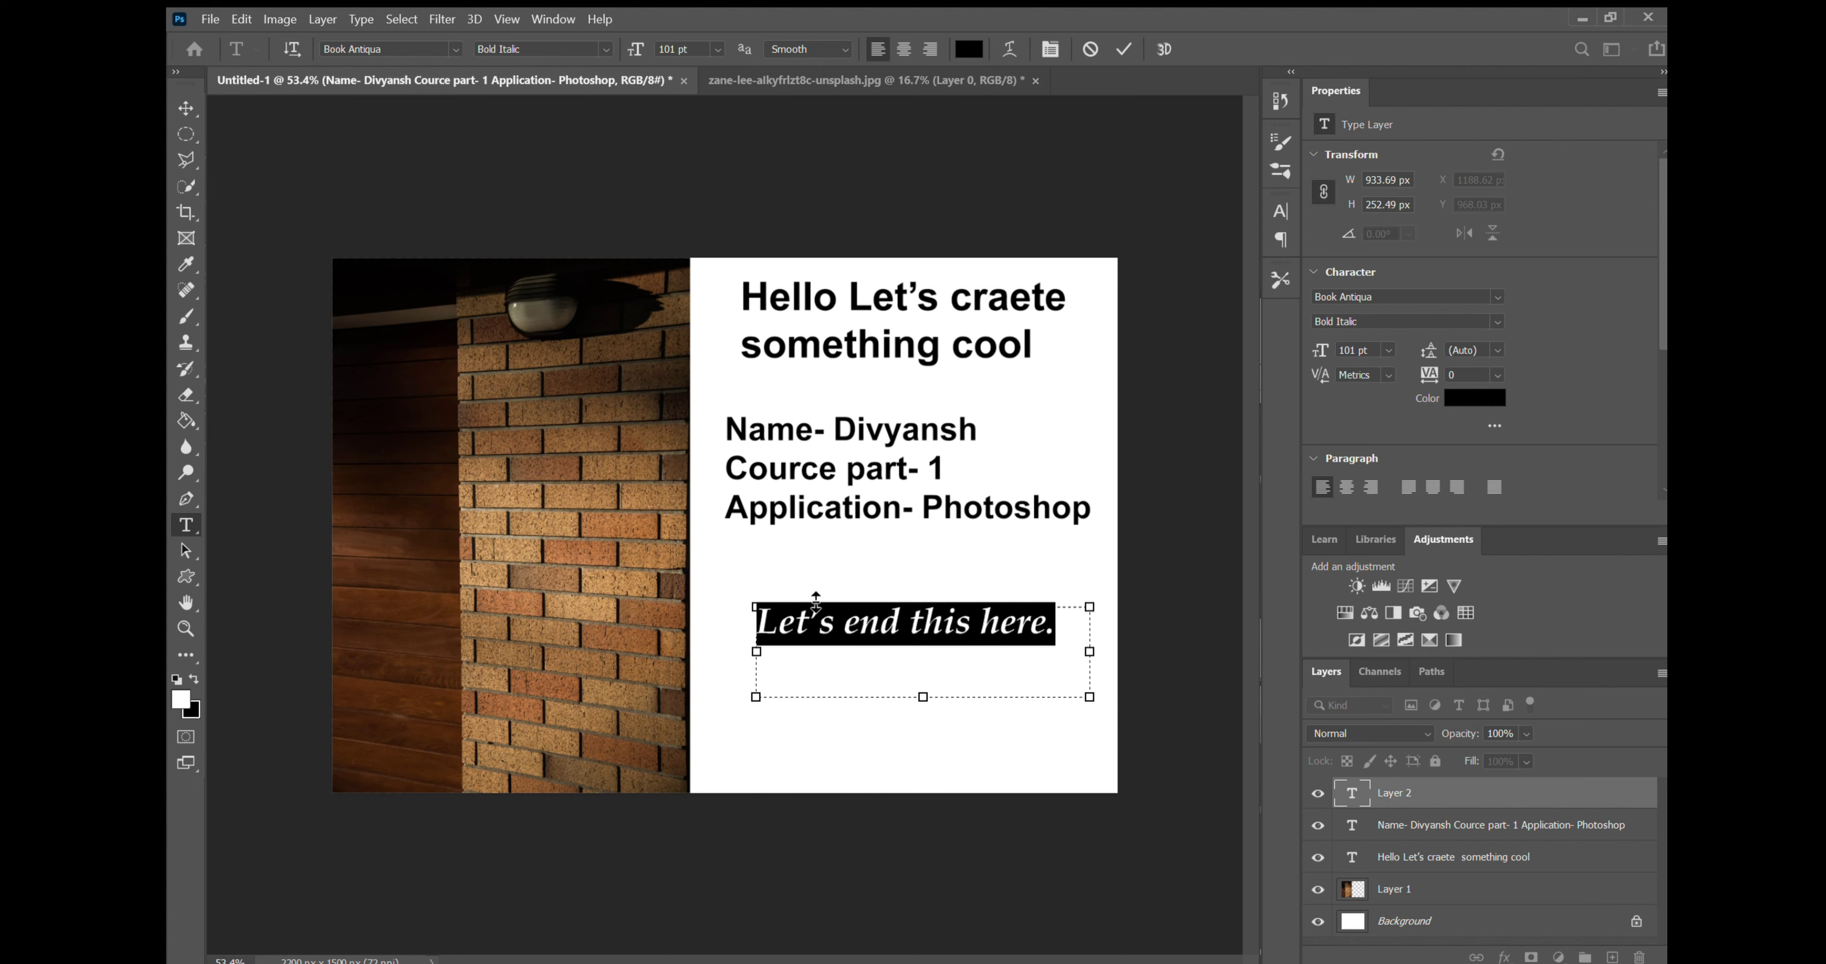
Move the closing line's text box slightly lower and to the left in the white area
{"action": "left_click_drag", "start_coordinate": [808, 652], "coordinate": [789, 663]}
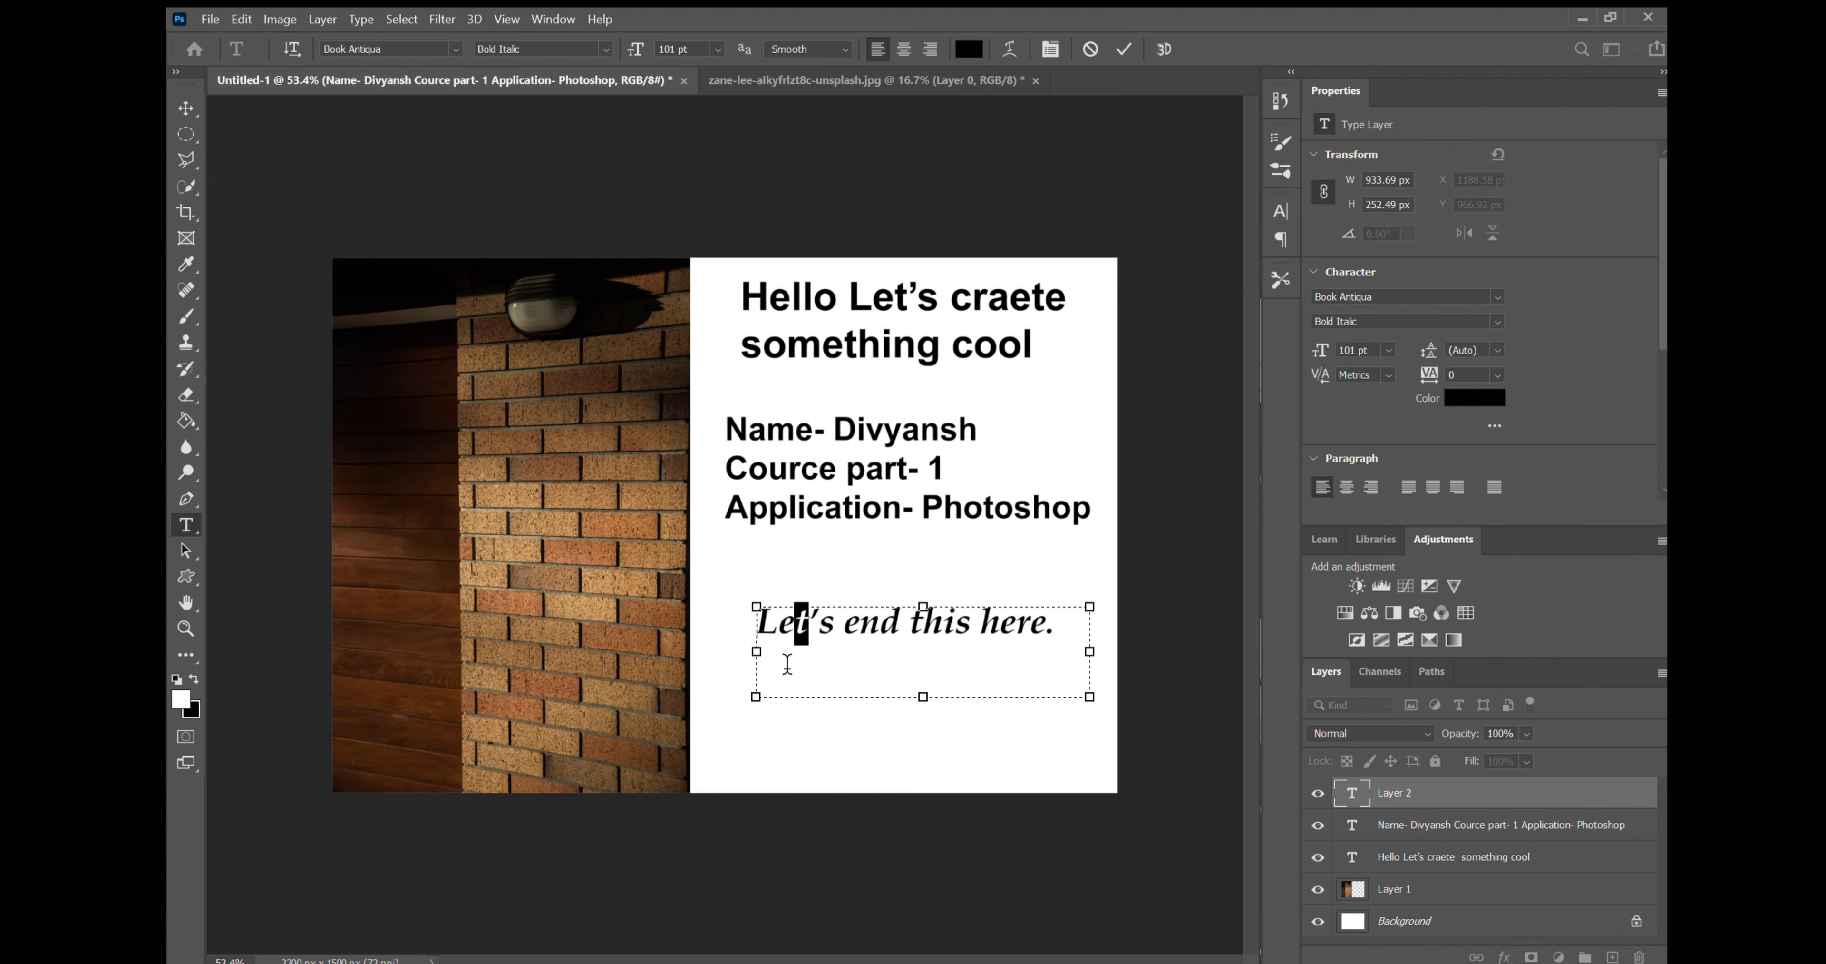
{"action": "left_click", "coordinate": [879, 638]}
{"action": "left_click", "coordinate": [767, 638]}
{"action": "left_click_drag", "start_coordinate": [801, 637], "coordinate": [877, 640]}
{"action": "key", "text": "Left"}
{"action": "left_click_drag", "start_coordinate": [863, 617], "coordinate": [850, 644]}
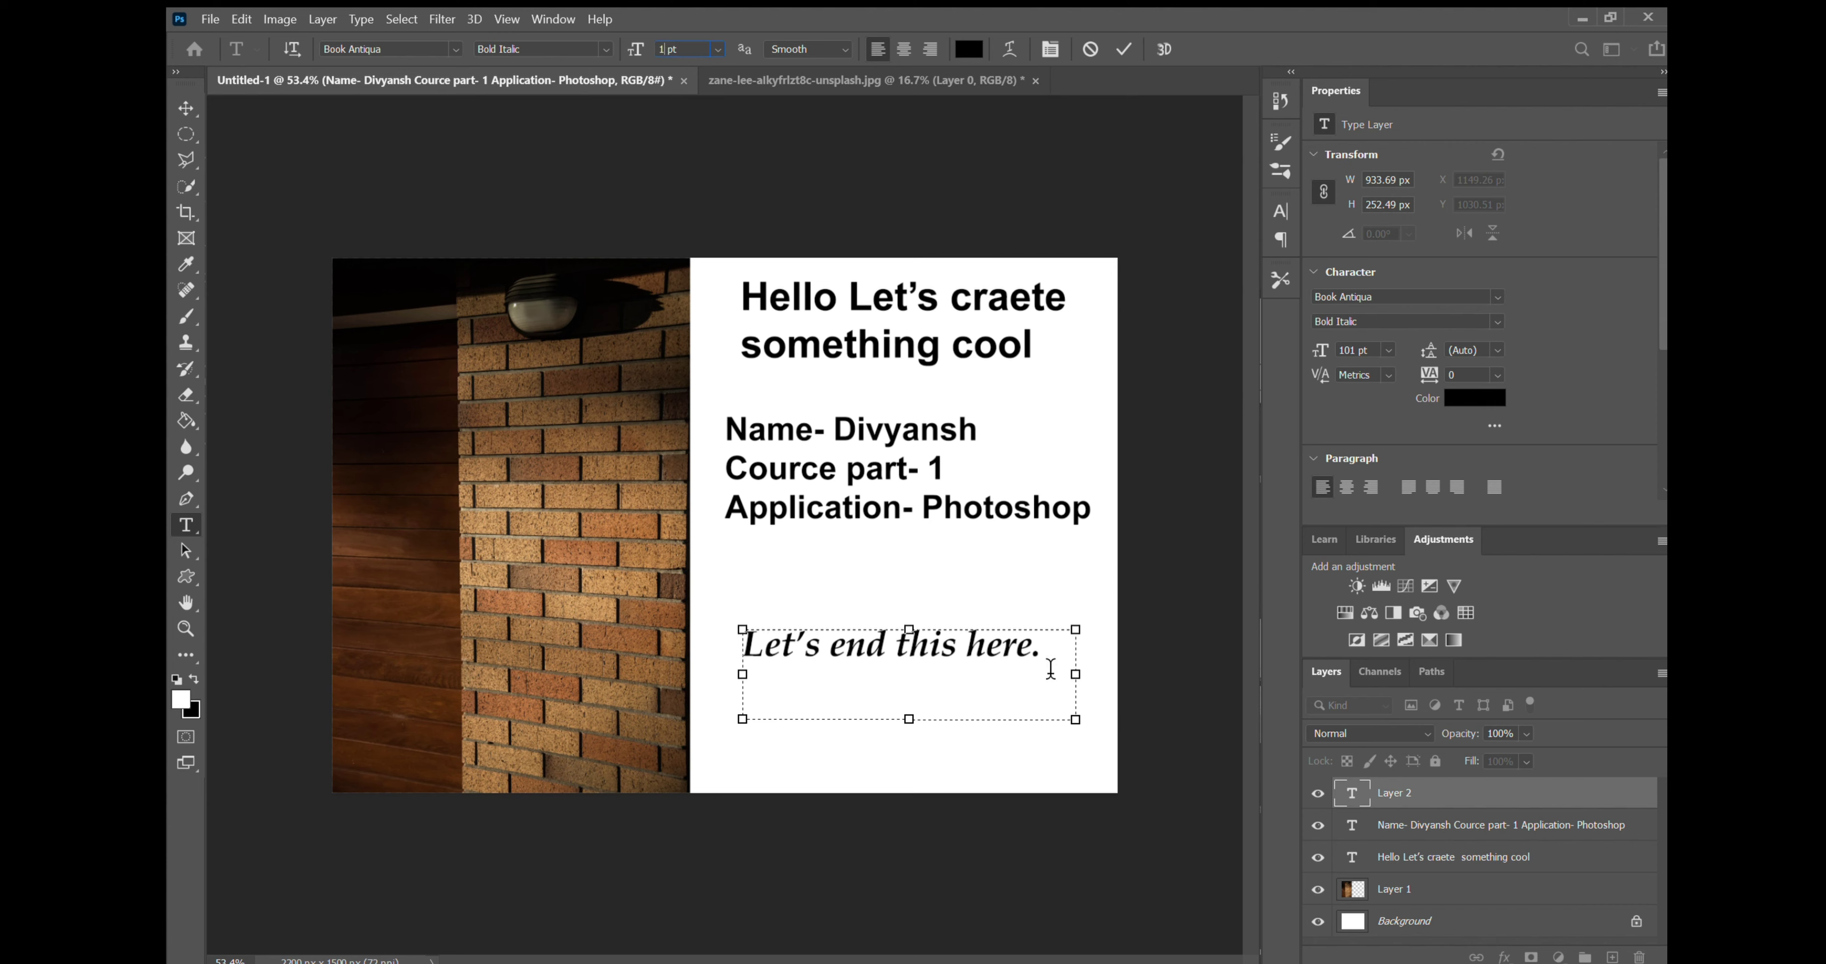
Select the whole closing line and set its size to 111 pt and its anti-aliasing to Crisp
{"action": "left_click_drag", "start_coordinate": [1042, 646], "coordinate": [730, 641]}
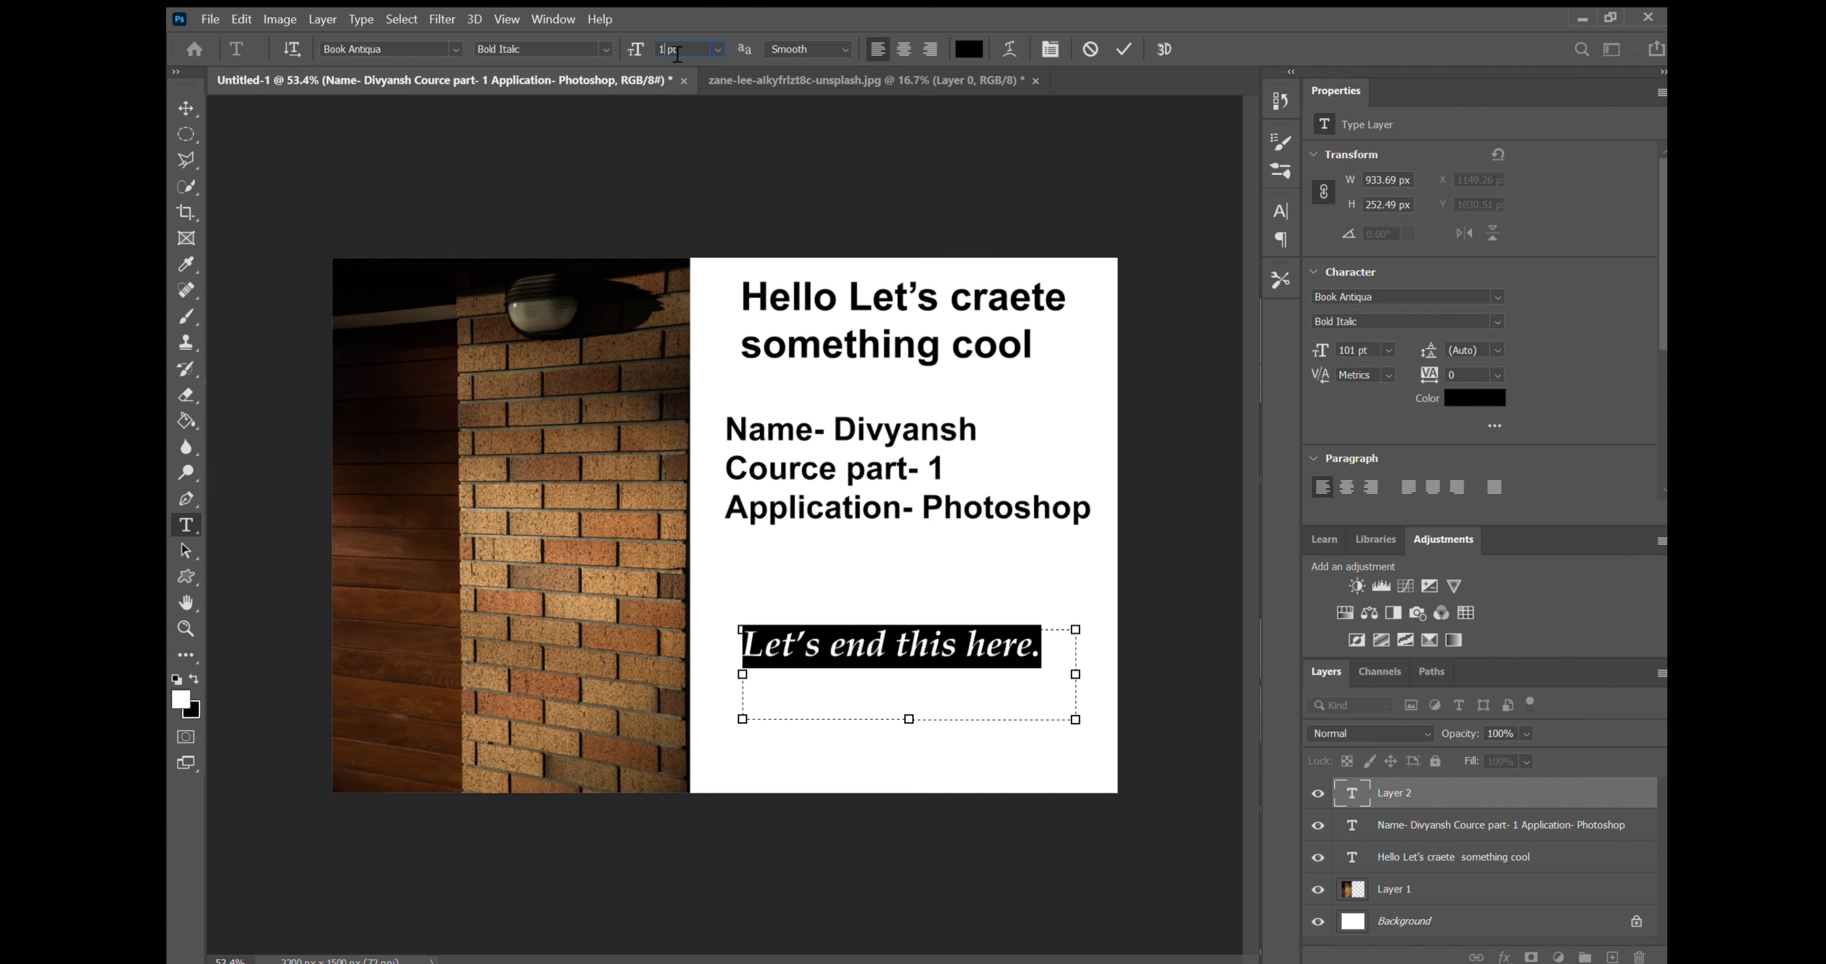
{"action": "key", "text": "Return"}
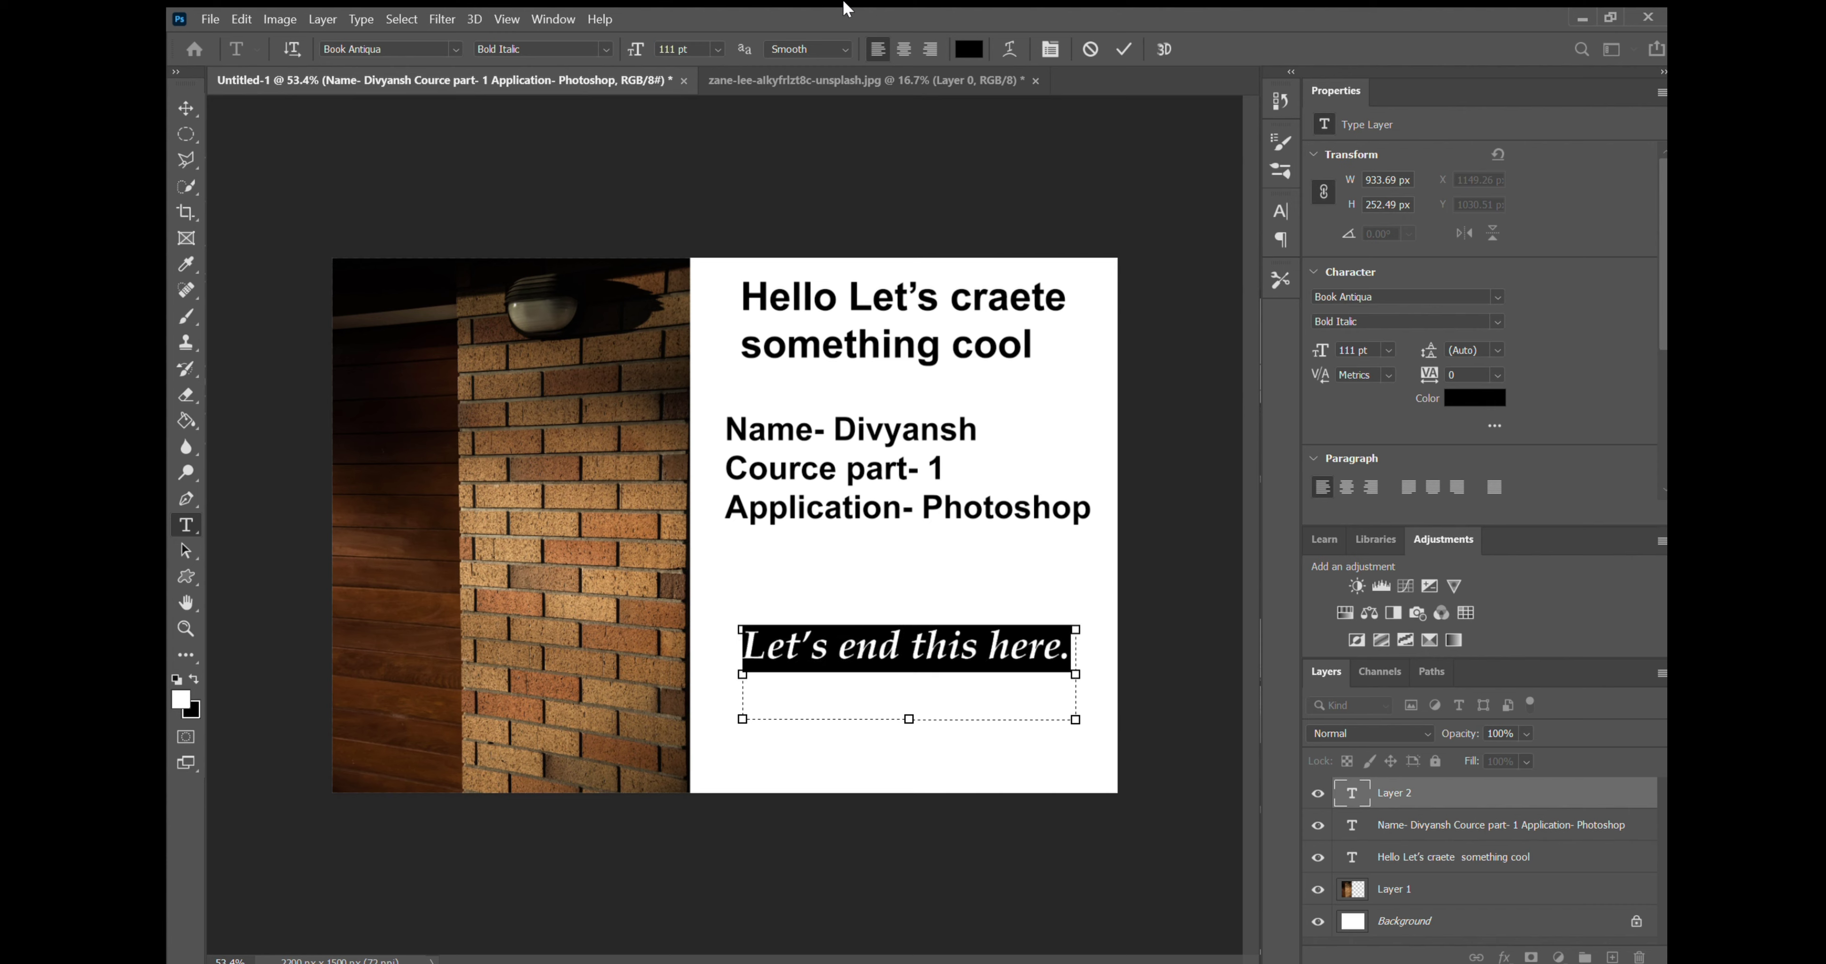
{"action": "left_click", "coordinate": [817, 100]}
Commit the closing line and start creating a 3D object from its text
{"action": "left_click", "coordinate": [1160, 47]}
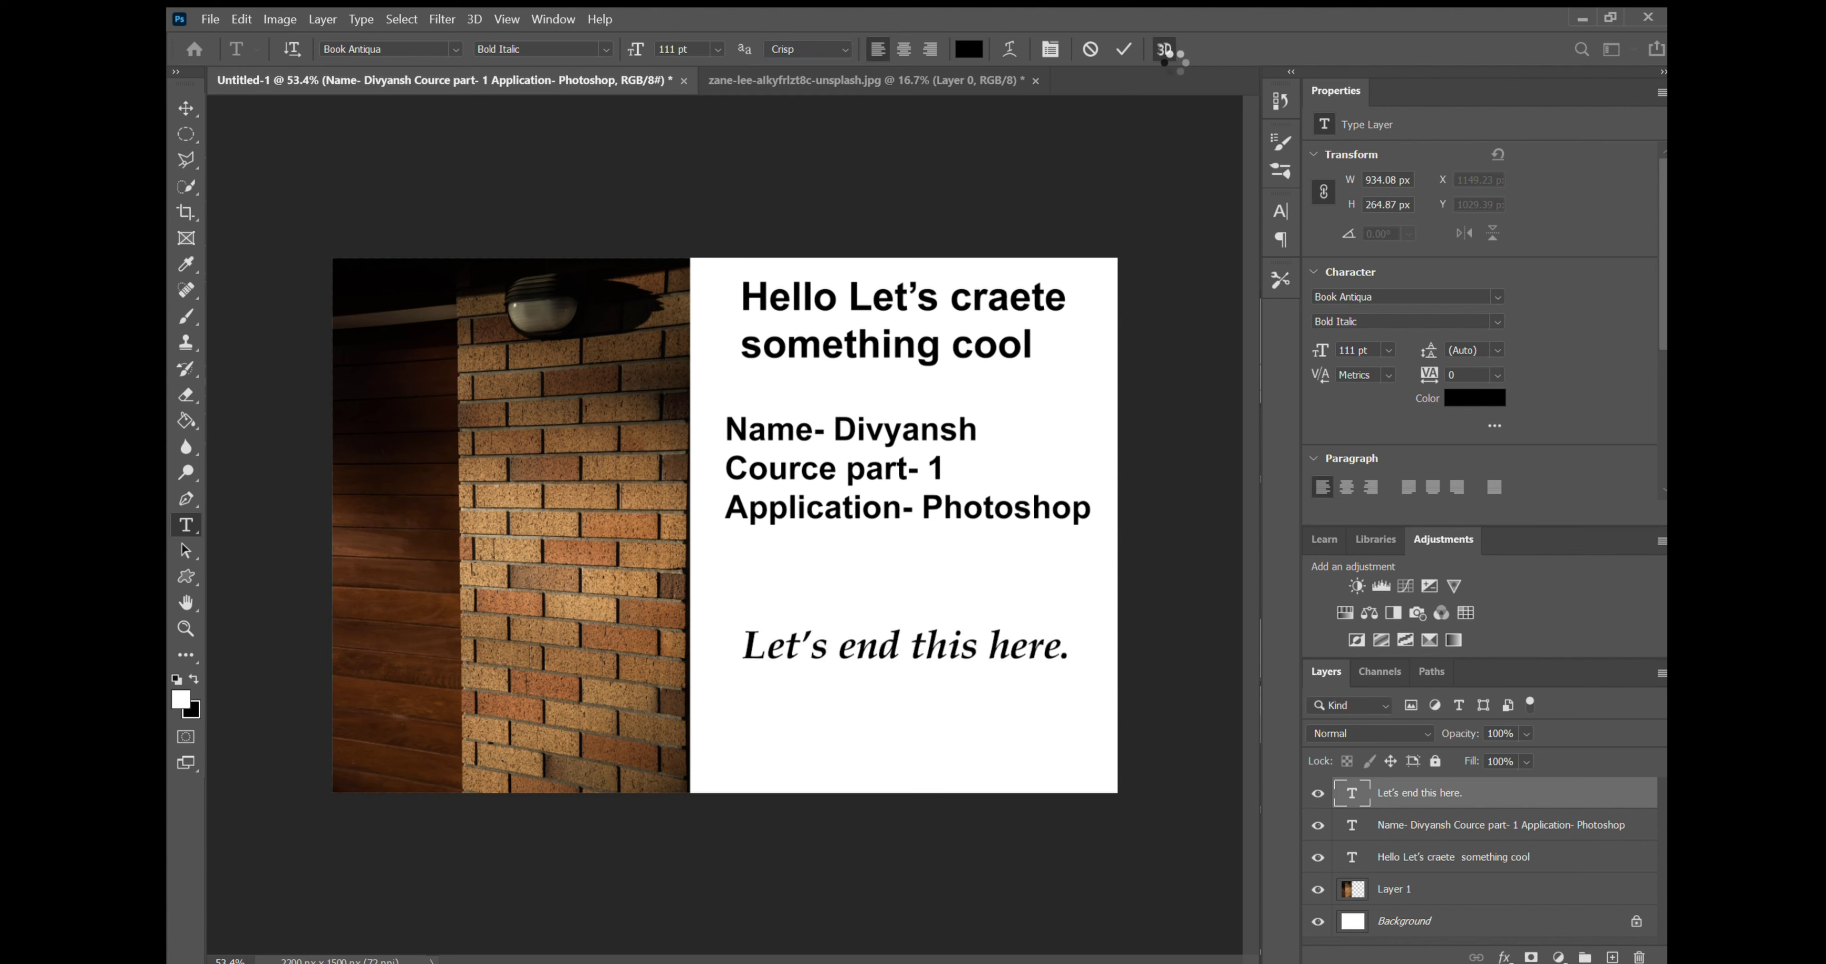